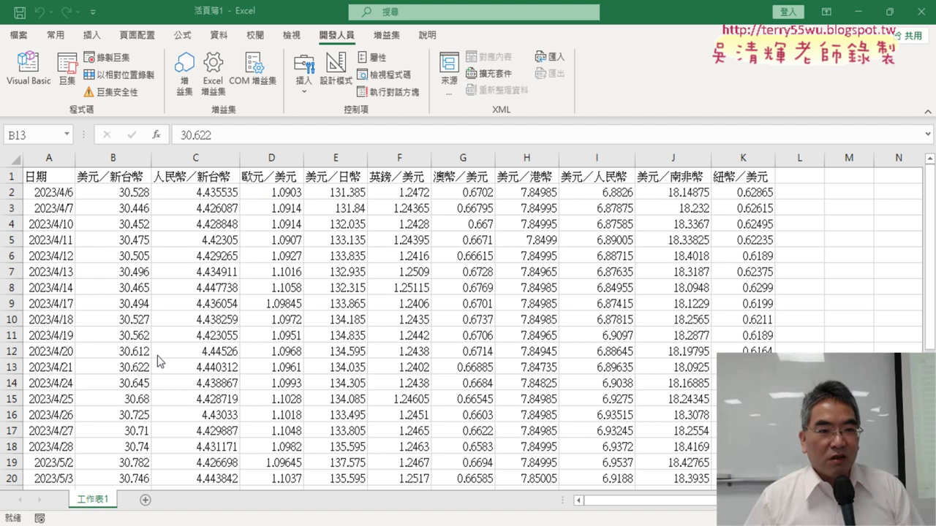
Review Module1's source URL and 950 code page, then rerun 匯率下載 to reload the rates.
{"action": "left_click", "coordinate": [44, 90]}
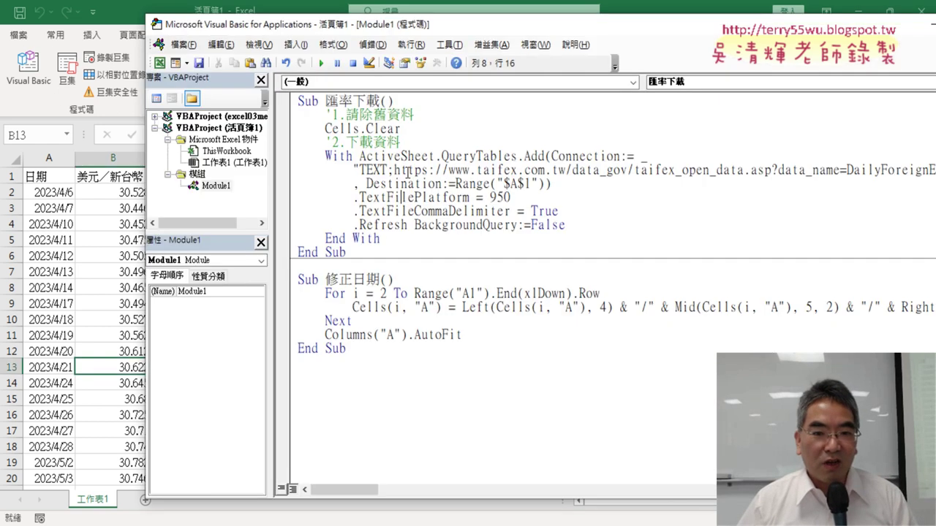
{"action": "left_click_drag", "start_coordinate": [393, 169], "coordinate": [517, 171]}
{"action": "double_click", "coordinate": [499, 198]}
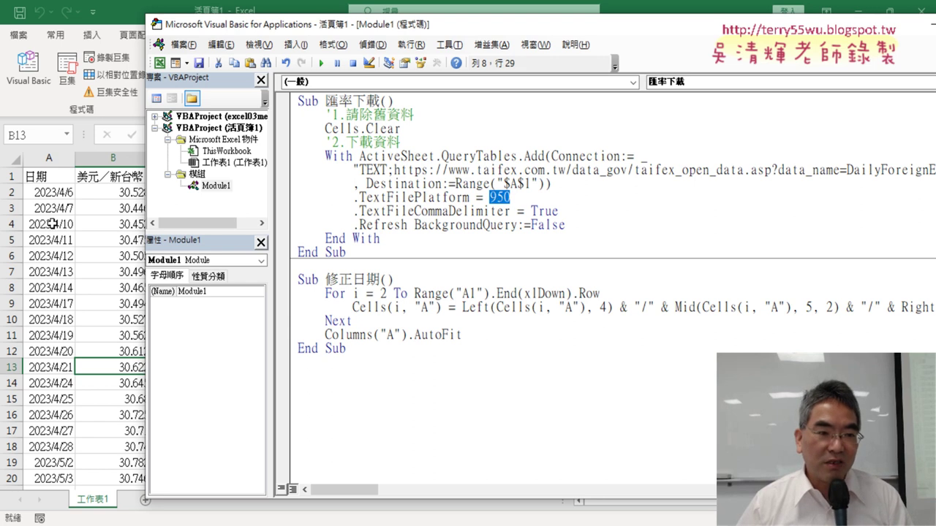
{"action": "left_click", "coordinate": [439, 185]}
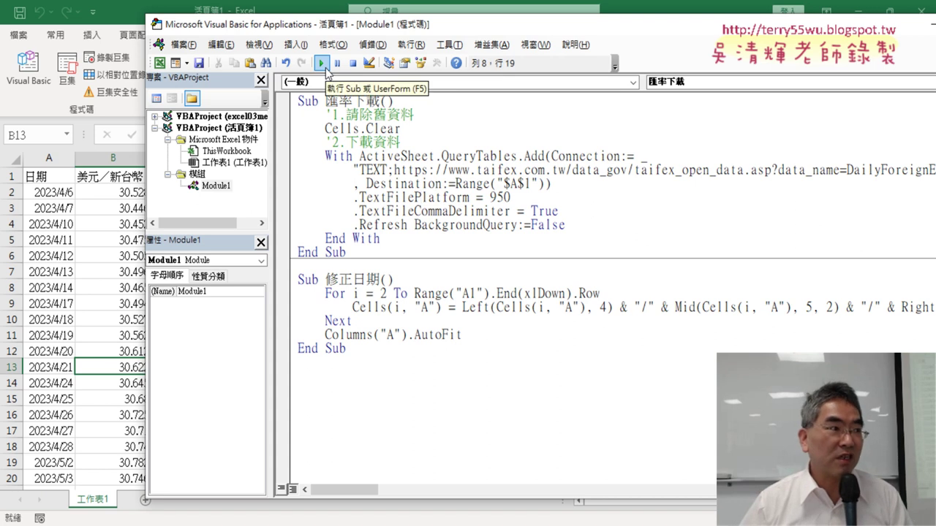
{"action": "left_click", "coordinate": [324, 65]}
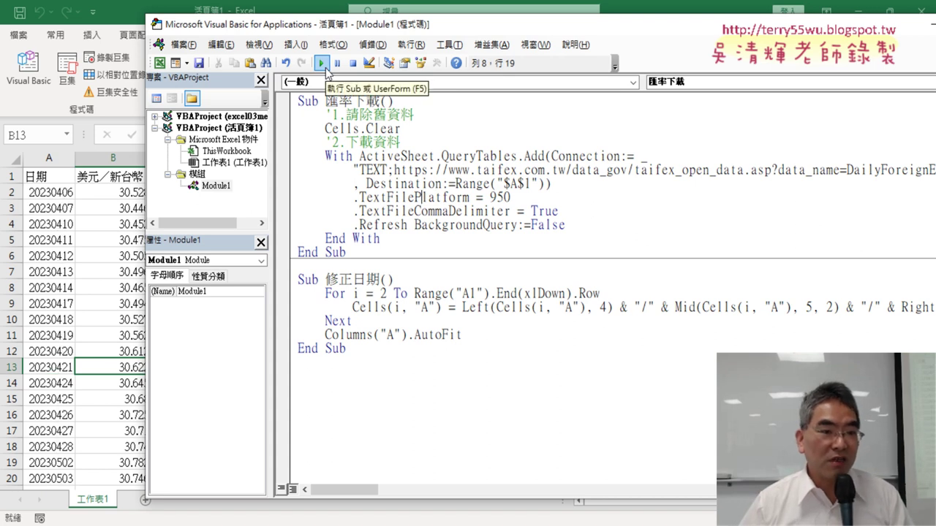
{"action": "left_click", "coordinate": [64, 192]}
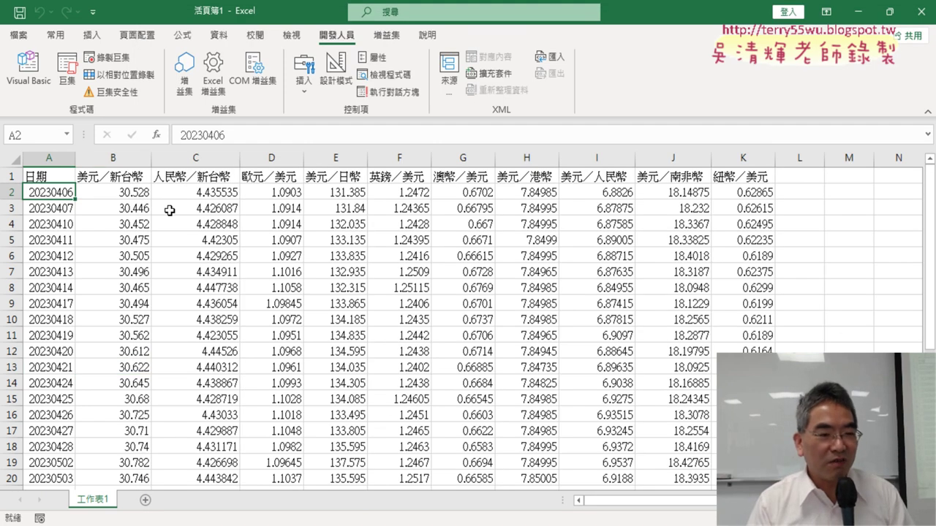
Select column B (美元／新台幣), then reopen the VBA editor showing Module1's macros.
{"action": "left_click", "coordinate": [113, 158]}
{"action": "right_click", "coordinate": [109, 183]}
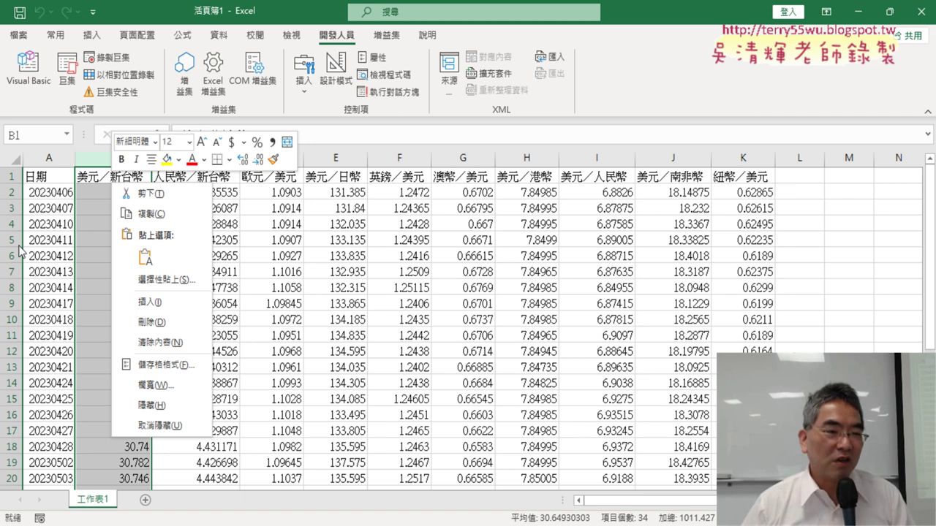
{"action": "left_click", "coordinate": [34, 81]}
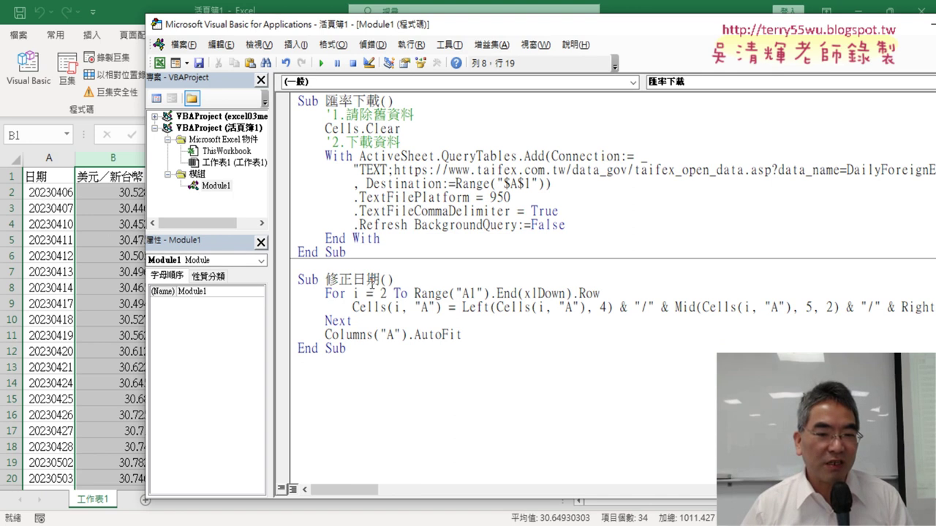
{"action": "left_click_drag", "start_coordinate": [380, 279], "coordinate": [393, 345]}
{"action": "key", "text": "Delete"}
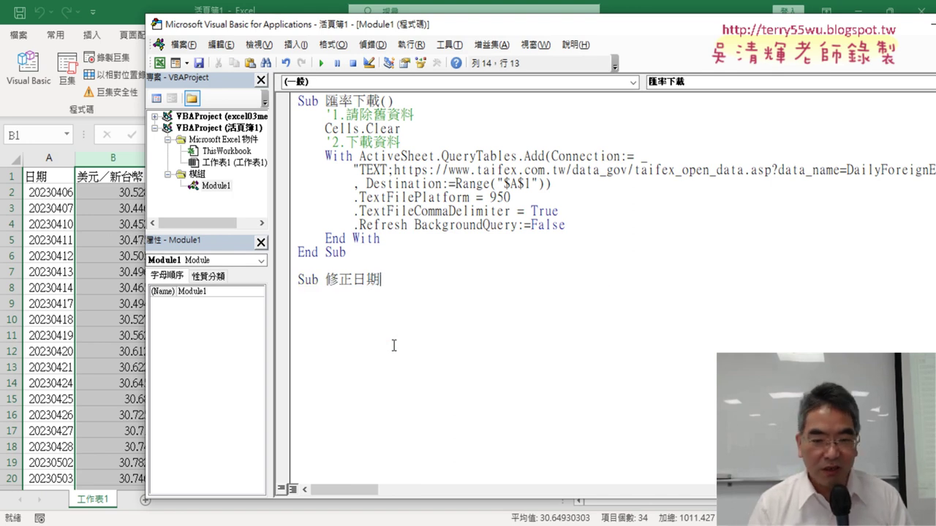
{"action": "key", "text": "Return"}
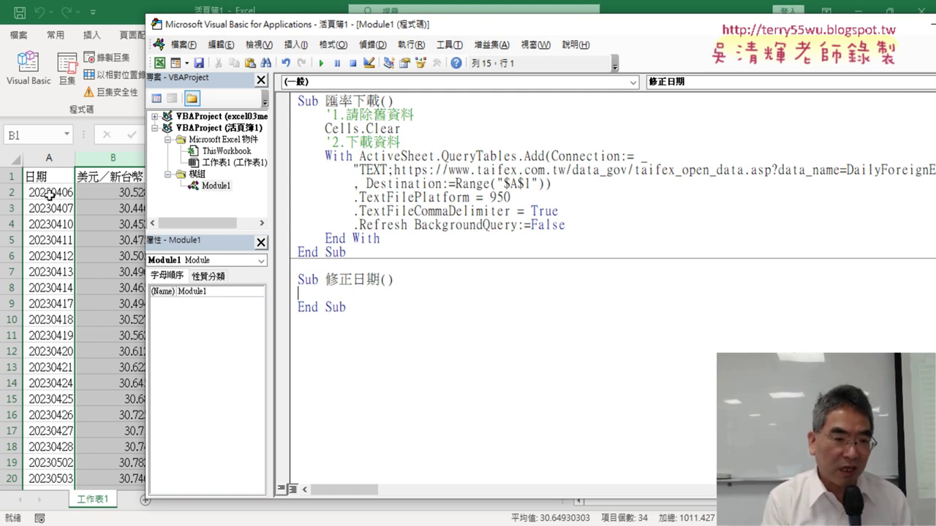
{"action": "key", "text": "ctrl+z"}
{"action": "key", "text": "ctrl+z"}
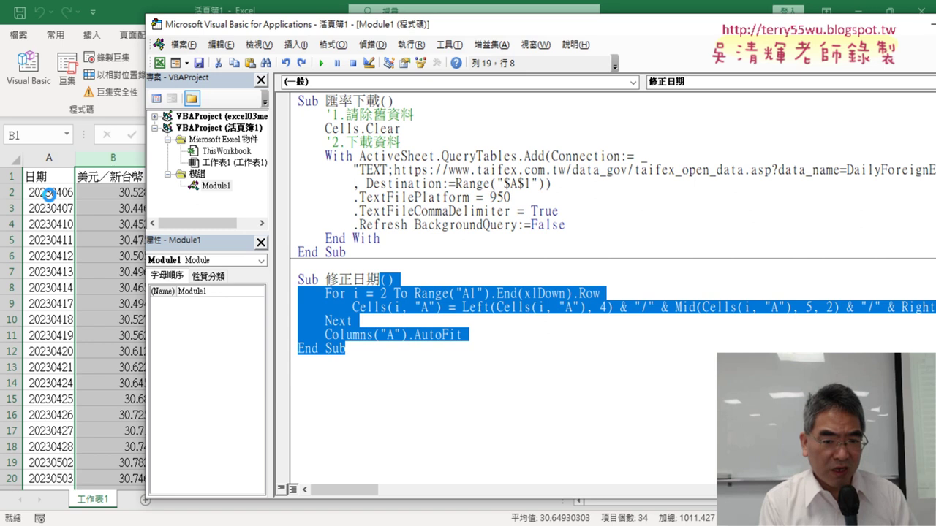
Go over the For loop bounds from row 2 to the last row, and narrow the side panes.
{"action": "left_click", "coordinate": [700, 322]}
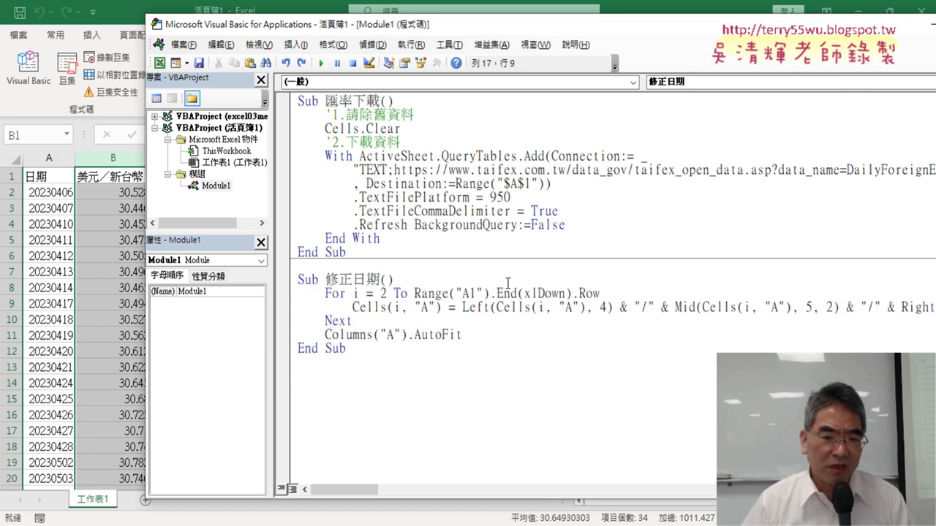
{"action": "double_click", "coordinate": [381, 292]}
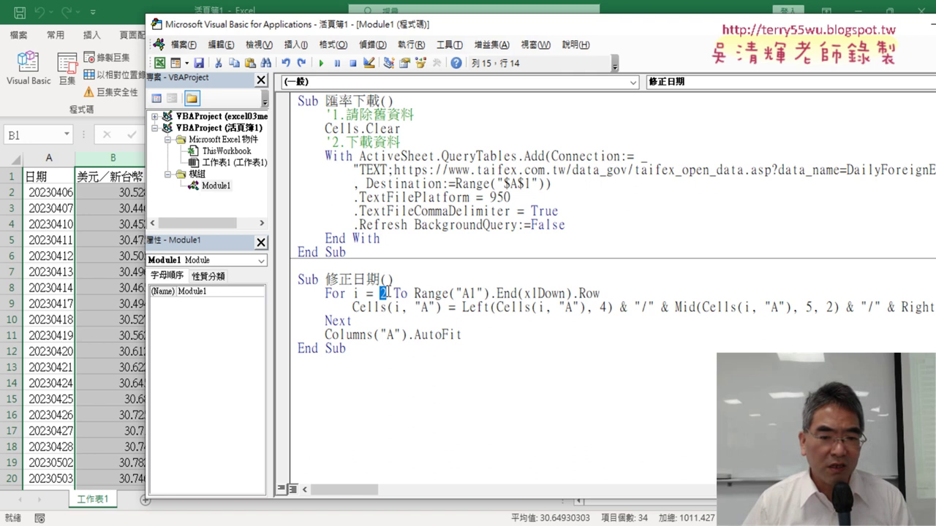
{"action": "left_click_drag", "start_coordinate": [411, 293], "coordinate": [601, 292]}
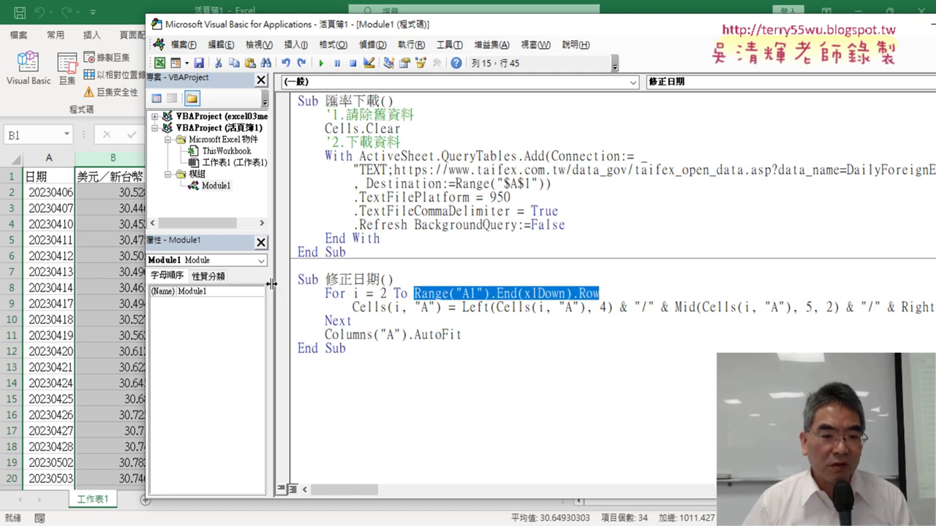
{"action": "left_click_drag", "start_coordinate": [270, 284], "coordinate": [198, 282]}
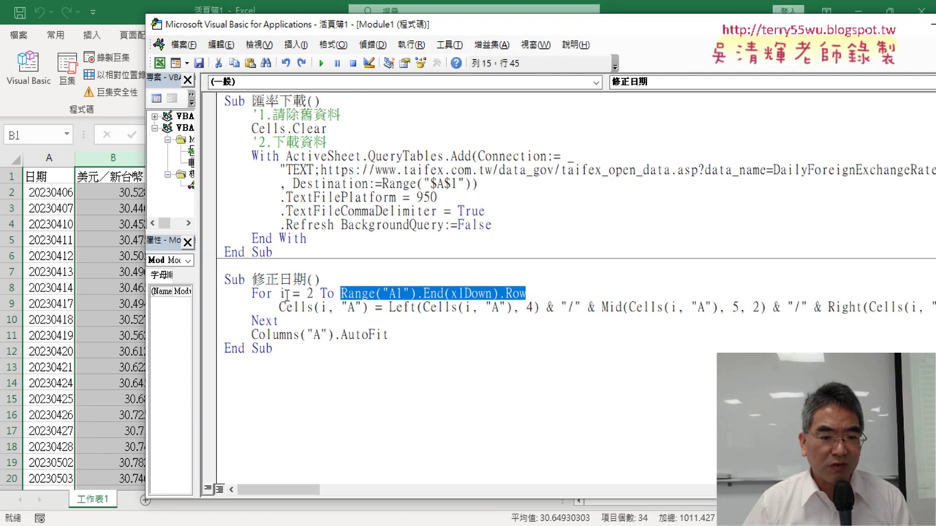
Trace the Left, Mid and Right parts of the Cells(i, "A") date conversion across the line.
{"action": "left_click_drag", "start_coordinate": [278, 307], "coordinate": [368, 308]}
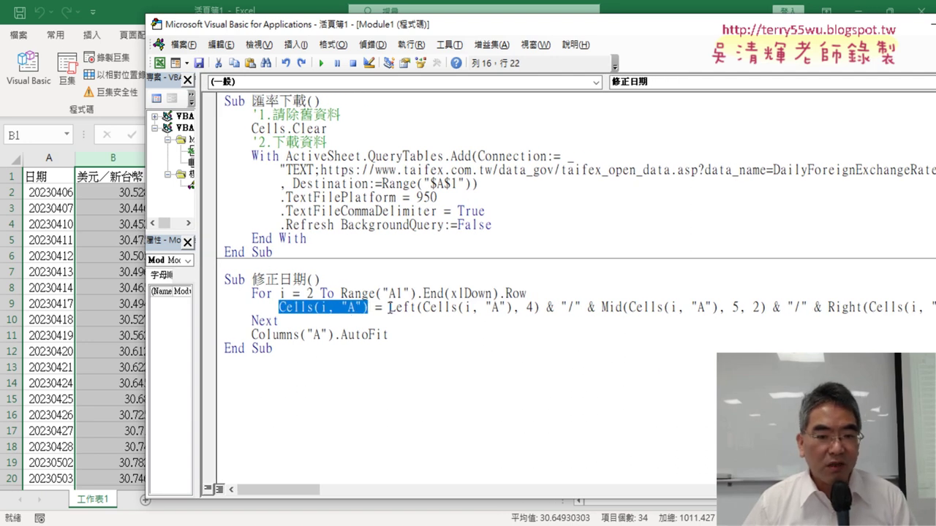
{"action": "left_click_drag", "start_coordinate": [389, 307], "coordinate": [507, 308]}
{"action": "left_click", "coordinate": [470, 308]}
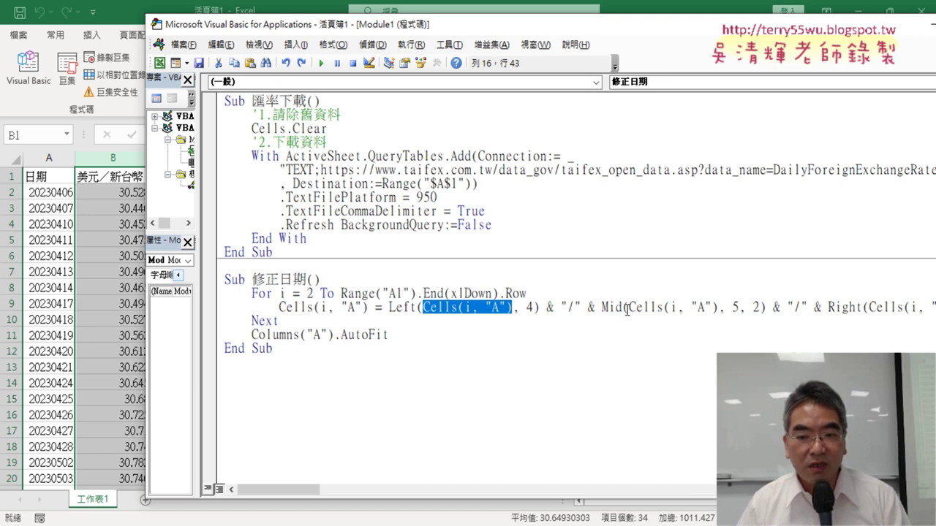
{"action": "left_click_drag", "start_coordinate": [628, 307], "coordinate": [719, 307]}
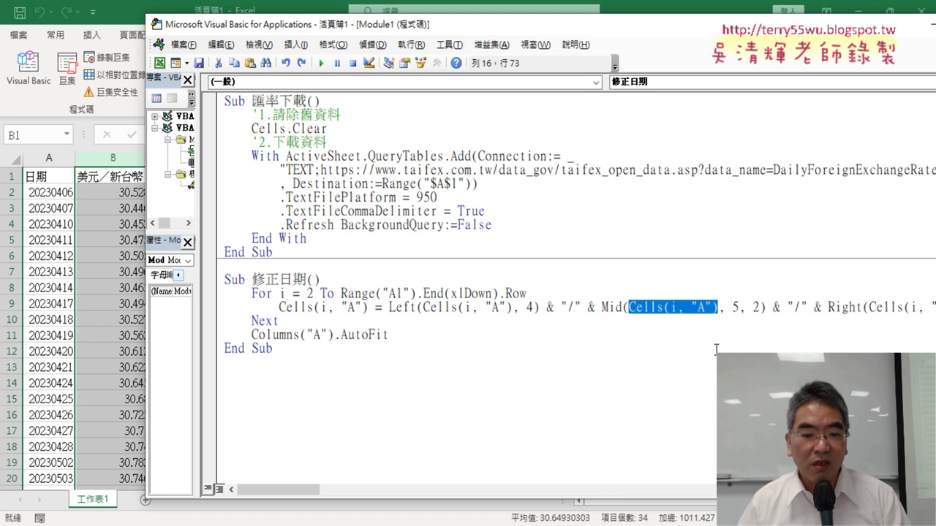
{"action": "left_click_drag", "start_coordinate": [278, 489], "coordinate": [293, 489]}
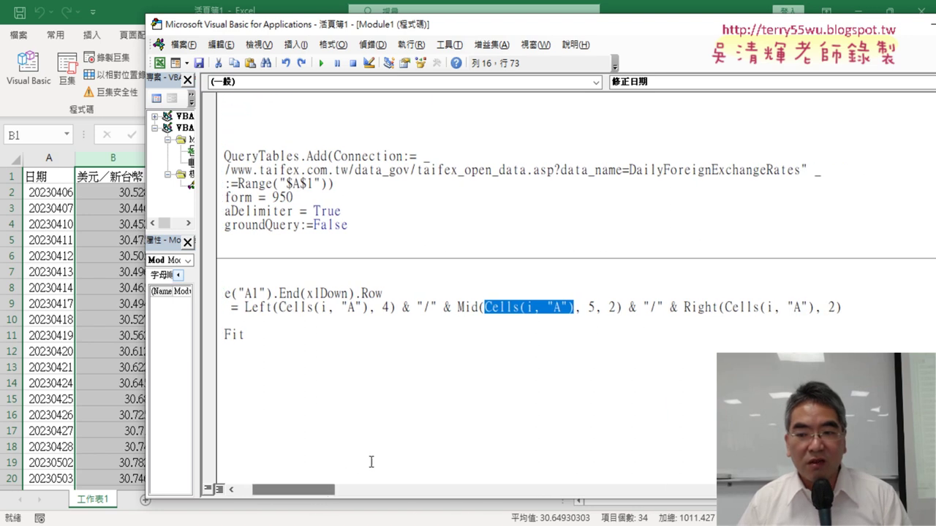
{"action": "left_click_drag", "start_coordinate": [724, 307], "coordinate": [813, 307]}
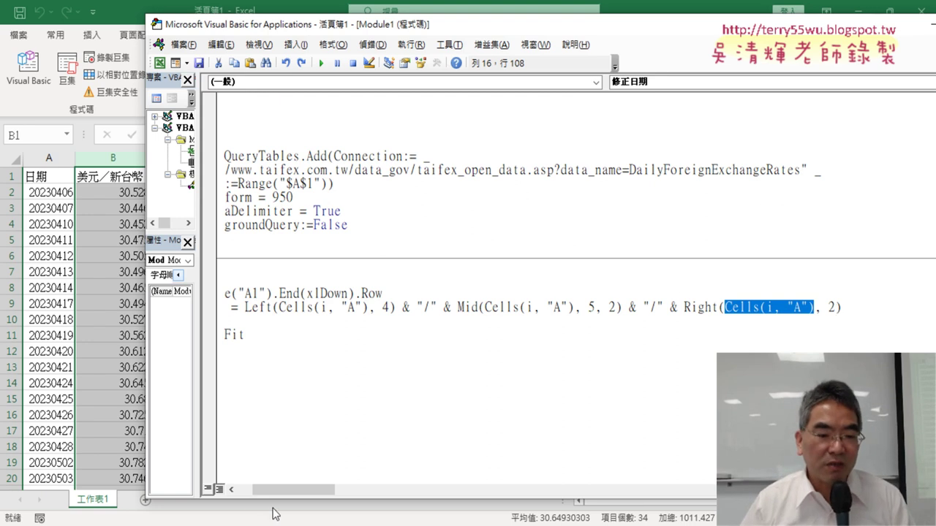
{"action": "left_click_drag", "start_coordinate": [284, 490], "coordinate": [268, 491]}
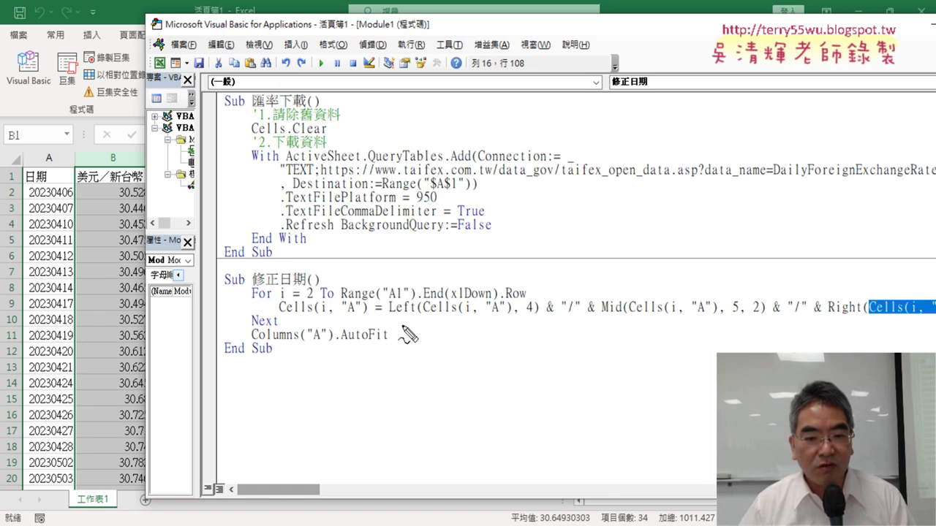
Point out Columns("A") in the AutoFit line, then add a blank line after End With in 匯率下載.
{"action": "left_click_drag", "start_coordinate": [383, 296], "coordinate": [379, 319]}
{"action": "left_click_drag", "start_coordinate": [437, 317], "coordinate": [639, 317]}
{"action": "mouse_move", "coordinate": [560, 296]}
{"action": "left_mouse_down"}
{"action": "mouse_move", "coordinate": [559, 275]}
{"action": "mouse_move", "coordinate": [429, 249]}
{"action": "mouse_move", "coordinate": [350, 292]}
{"action": "mouse_move", "coordinate": [376, 286]}
{"action": "left_mouse_up"}
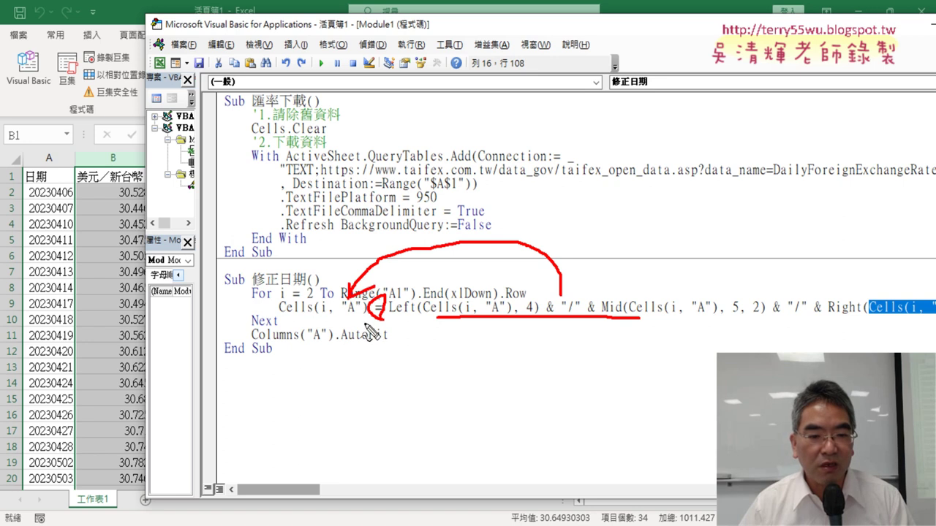
{"action": "left_click_drag", "start_coordinate": [365, 320], "coordinate": [267, 320]}
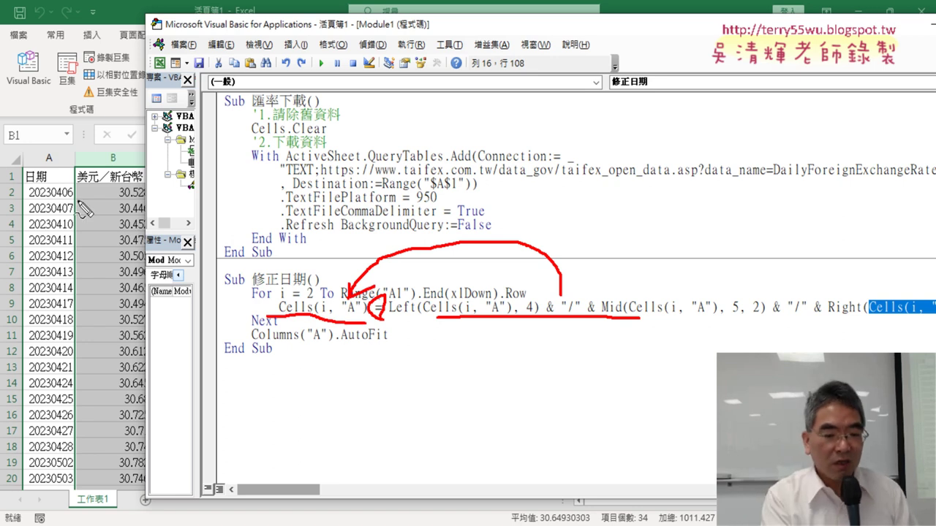
{"action": "key", "text": "Escape"}
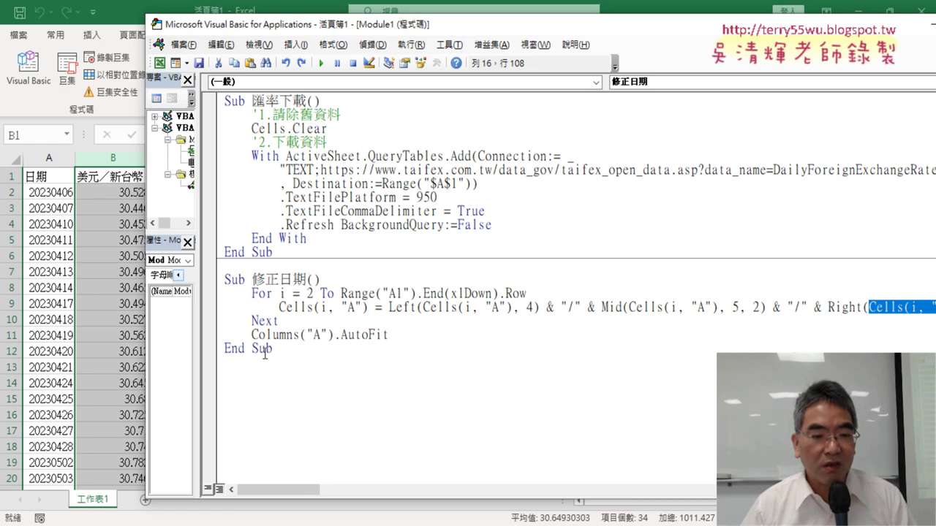
{"action": "left_click_drag", "start_coordinate": [252, 335], "coordinate": [339, 335]}
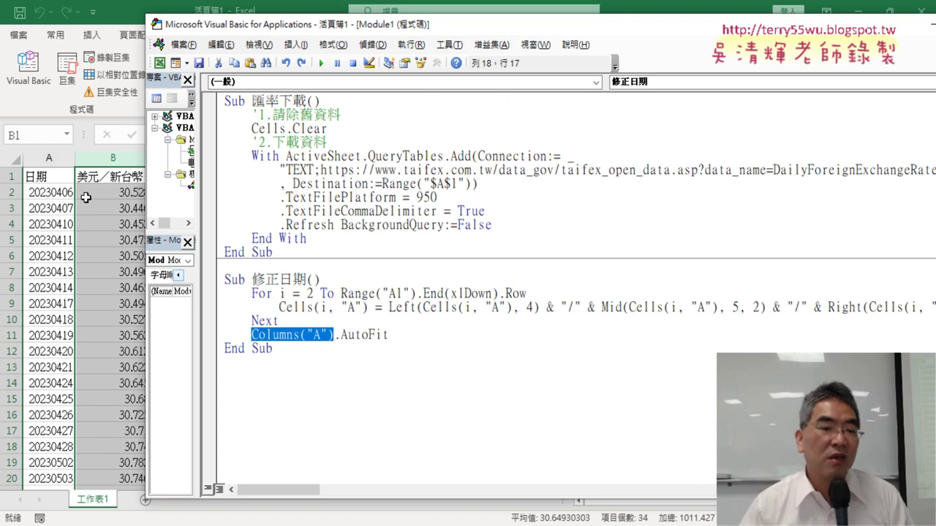
{"action": "left_click", "coordinate": [344, 240]}
{"action": "key", "text": "Return"}
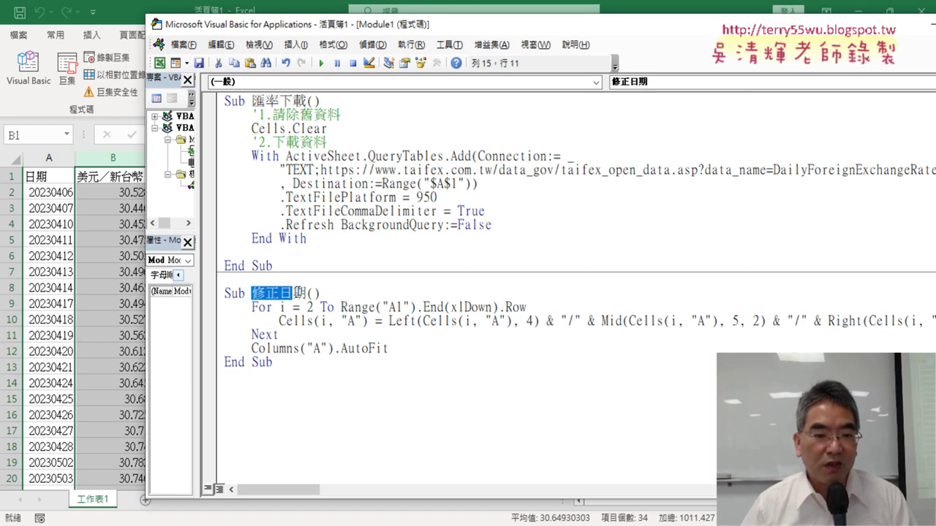
Add a Call 修正日期 line after End With in the 匯率下載 macro.
{"action": "left_click_drag", "start_coordinate": [252, 293], "coordinate": [307, 293]}
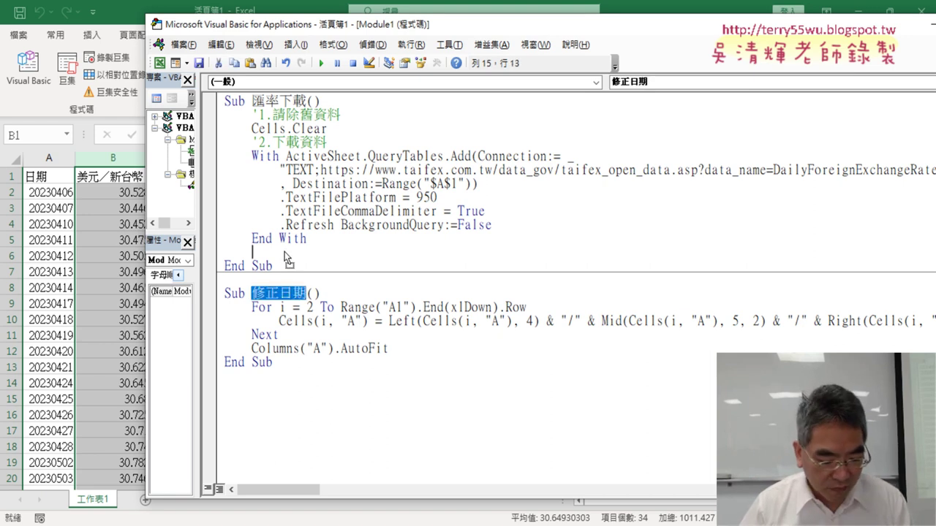
{"action": "left_click_drag", "start_coordinate": [284, 251], "coordinate": [284, 252]}
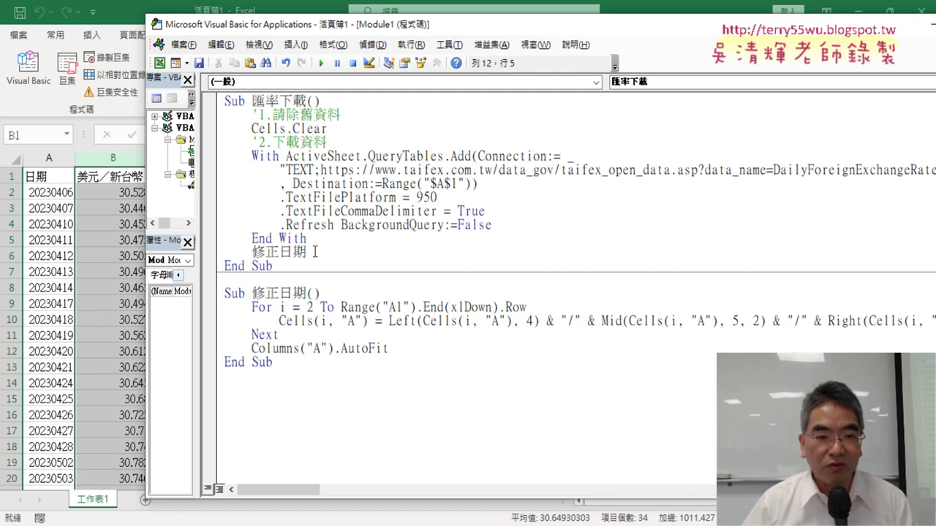
{"action": "type", "text": "c"}
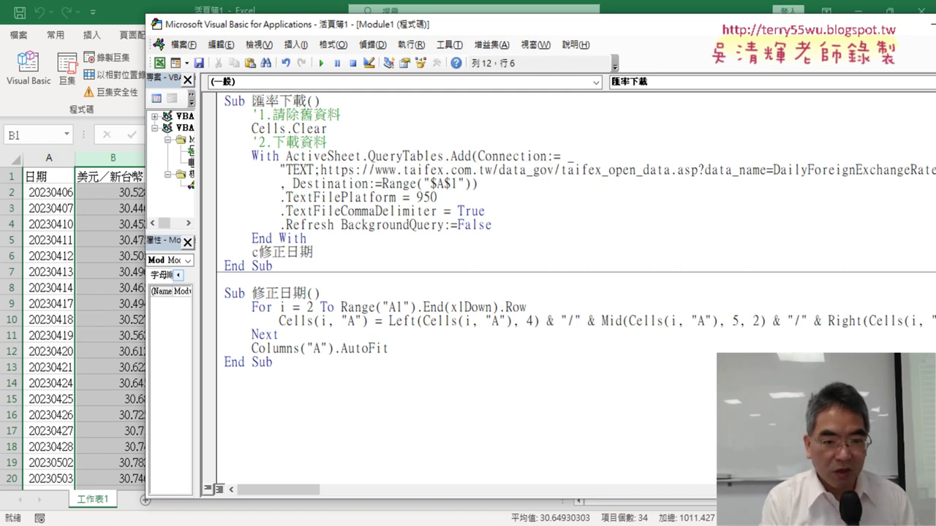
{"action": "type", "text": "all"}
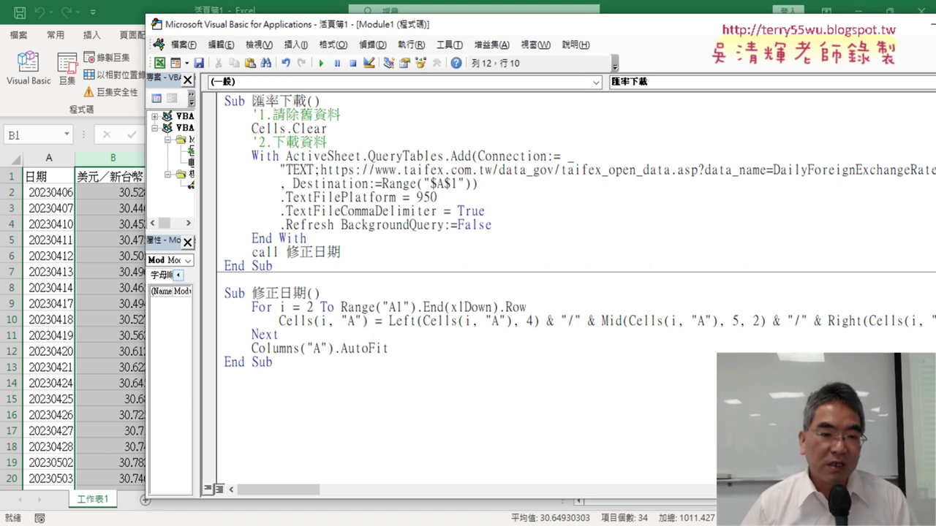
{"action": "left_click", "coordinate": [308, 335]}
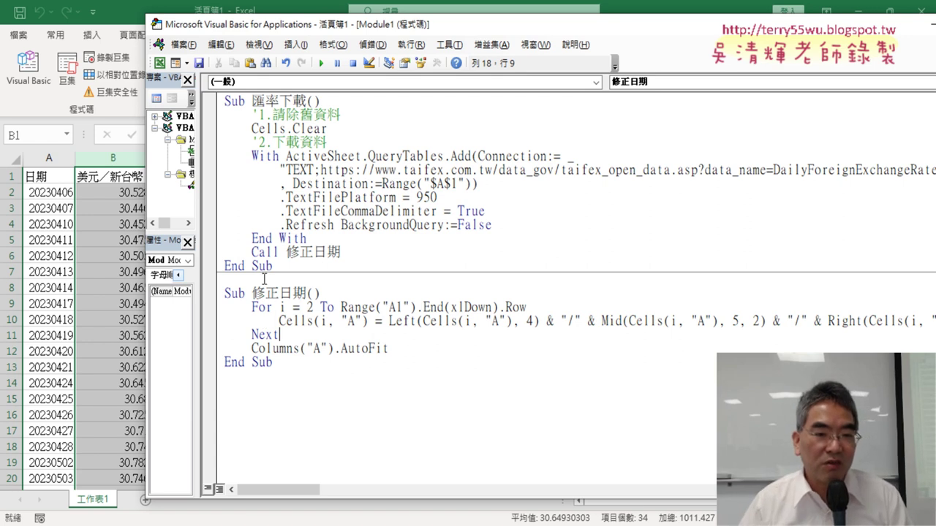
{"action": "left_click", "coordinate": [324, 212]}
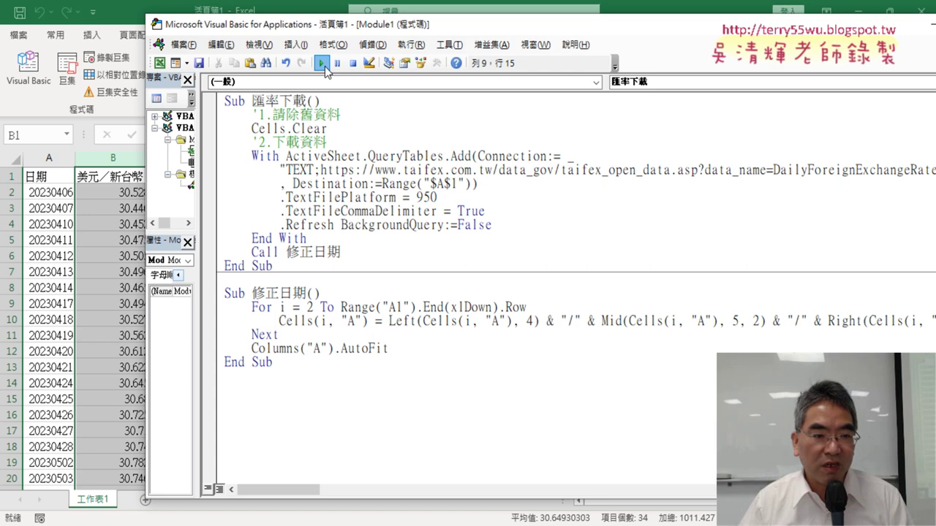
Run 匯率下載 so dates read like 2023/4/6, then switch to the Google Docs notes.
{"action": "left_click", "coordinate": [322, 64]}
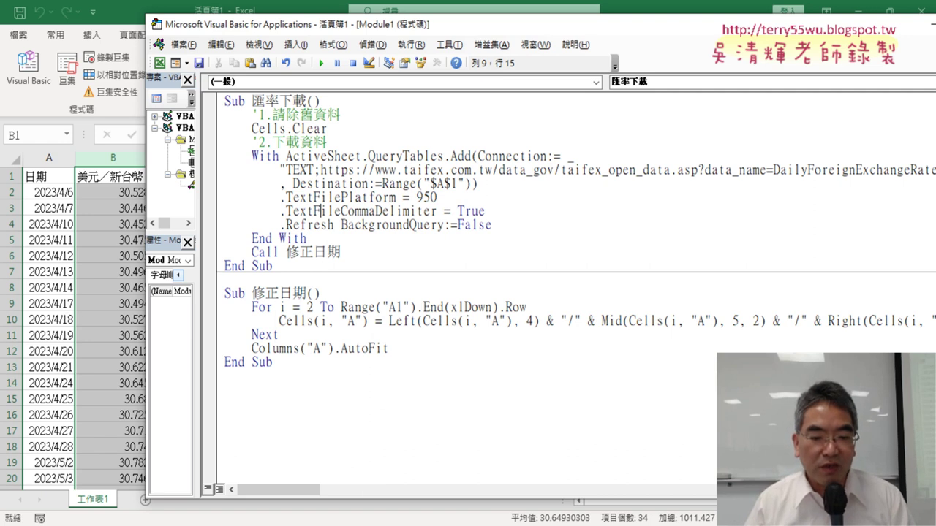
{"action": "left_click", "coordinate": [453, 475]}
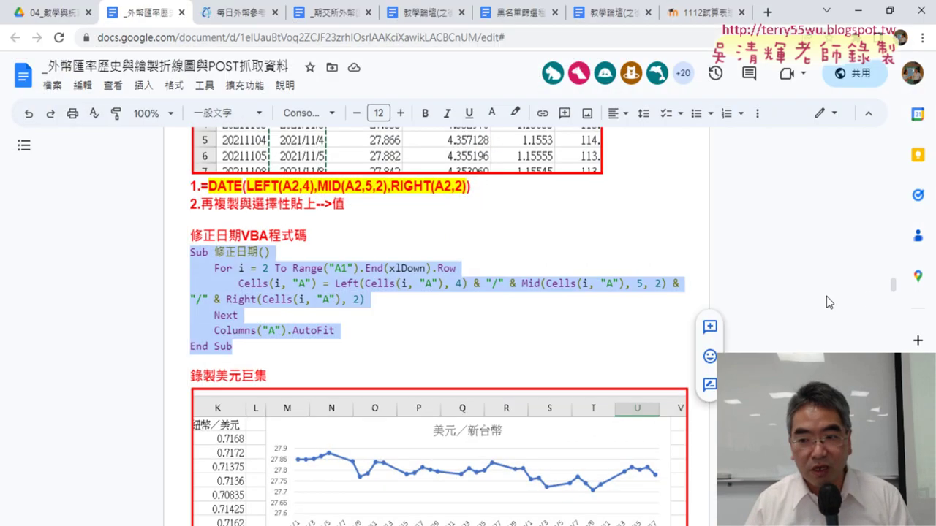
Read the 美元折線圖 code notes, then select the date and 美元／新台幣 data A1:B34 in Excel.
{"action": "left_click", "coordinate": [313, 342]}
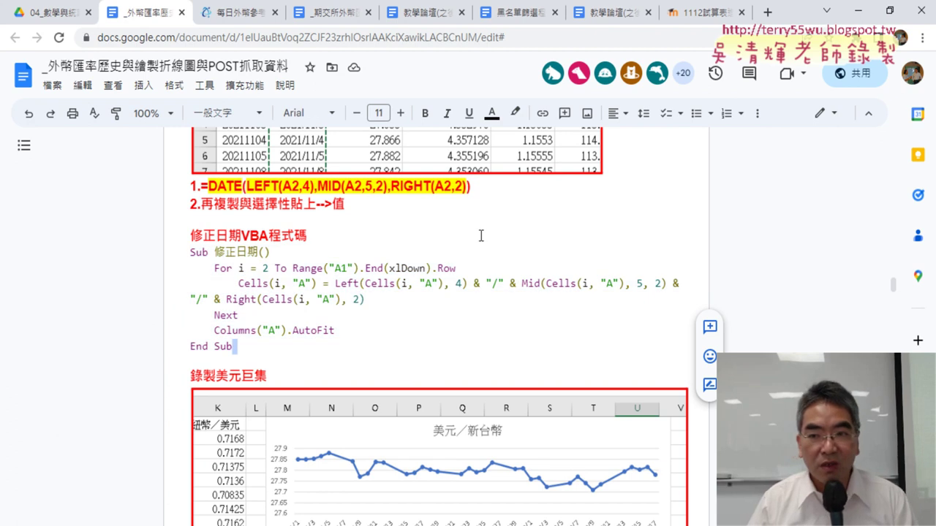
{"action": "scroll", "coordinate": [530, 213], "scroll_direction": "down", "scroll_amount": 3}
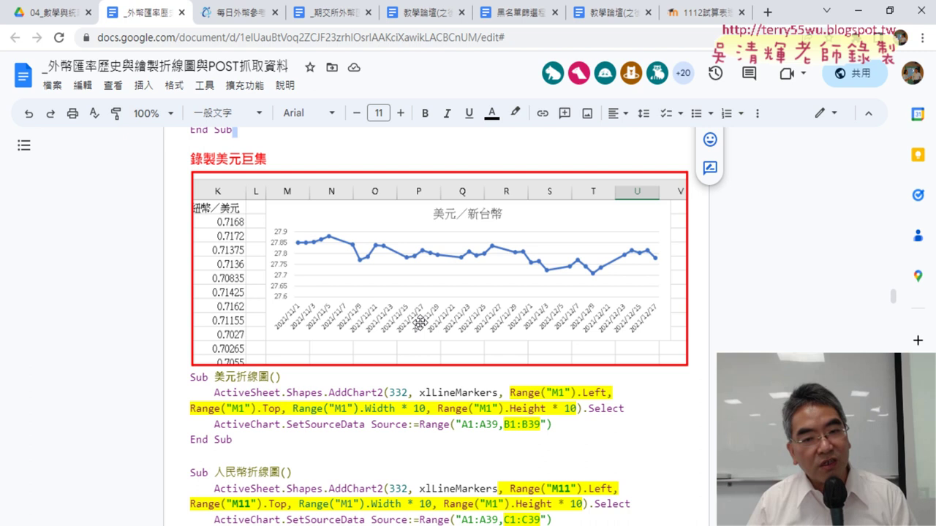
{"action": "key", "text": "alt+Tab"}
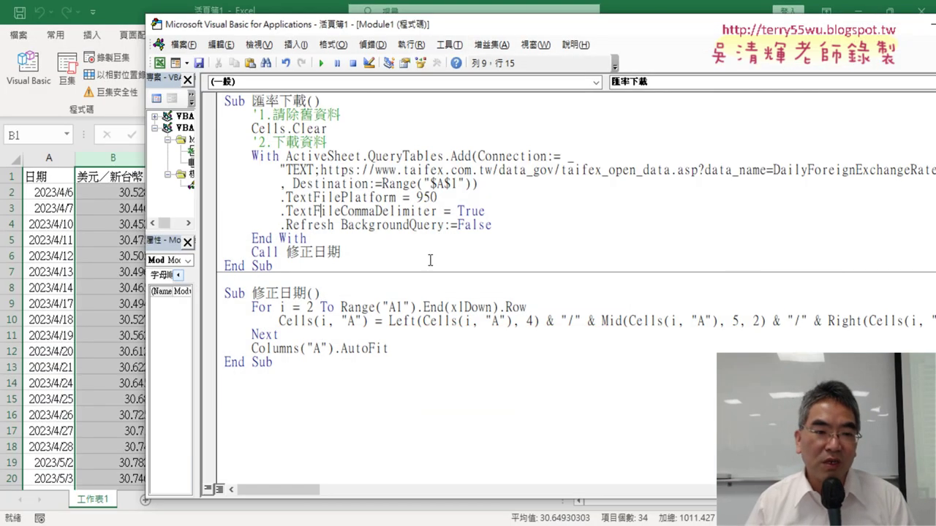
{"action": "left_click", "coordinate": [95, 272]}
{"action": "left_click", "coordinate": [294, 291]}
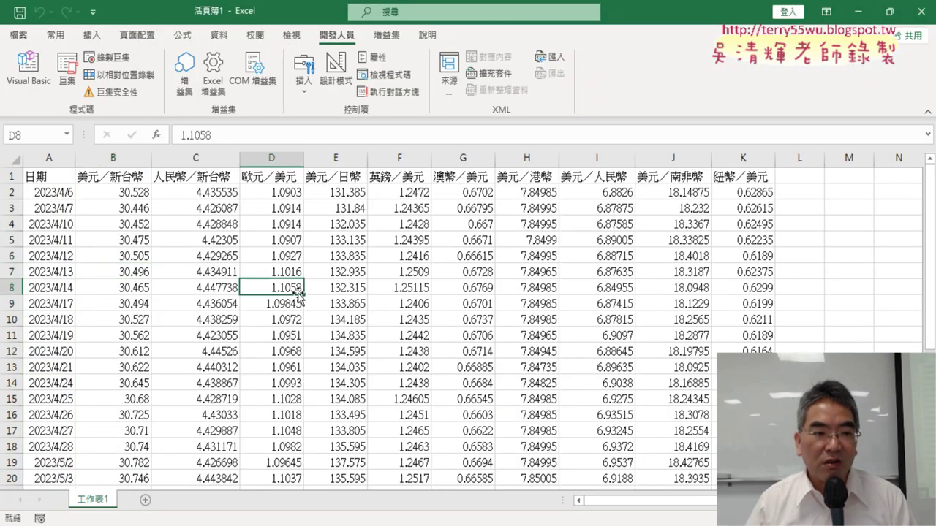
{"action": "left_click_drag", "start_coordinate": [48, 178], "coordinate": [114, 177]}
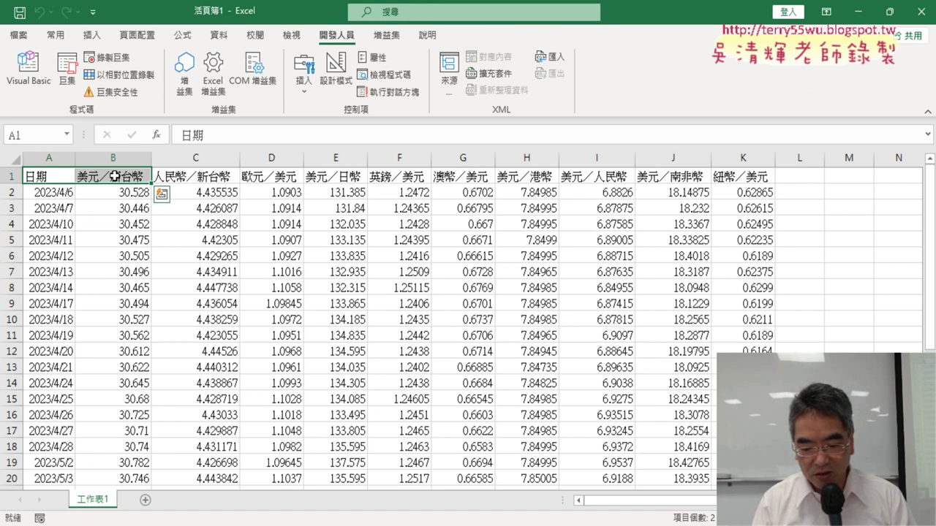
{"action": "key", "text": "ctrl+shift+Down"}
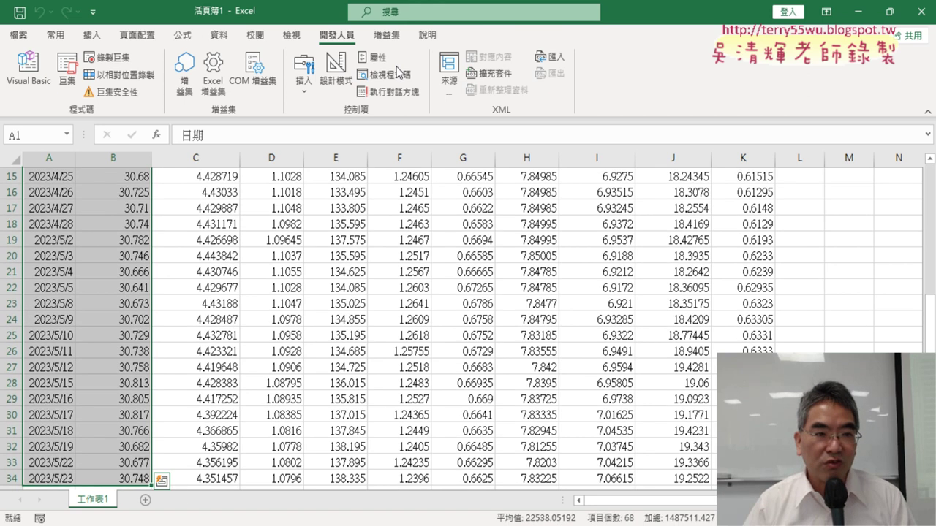
Start recording a macro named 美元折線圖, replacing 巨集1, stored in the current workbook.
{"action": "left_click", "coordinate": [107, 57]}
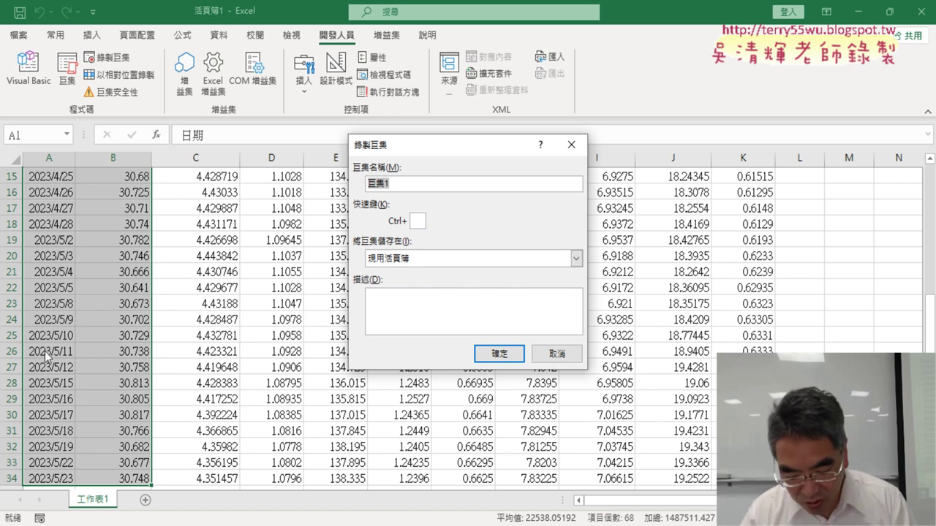
{"action": "key", "text": "BackSpace"}
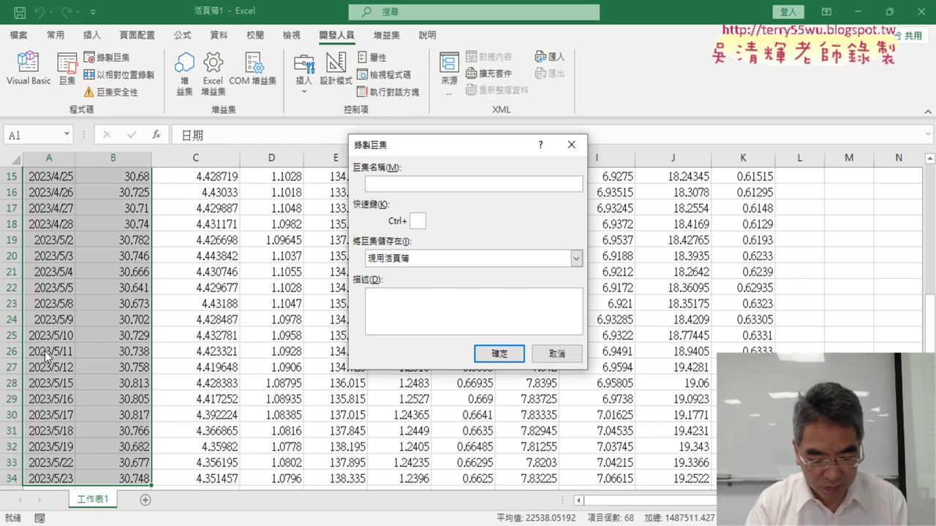
{"action": "type", "text": "美元"}
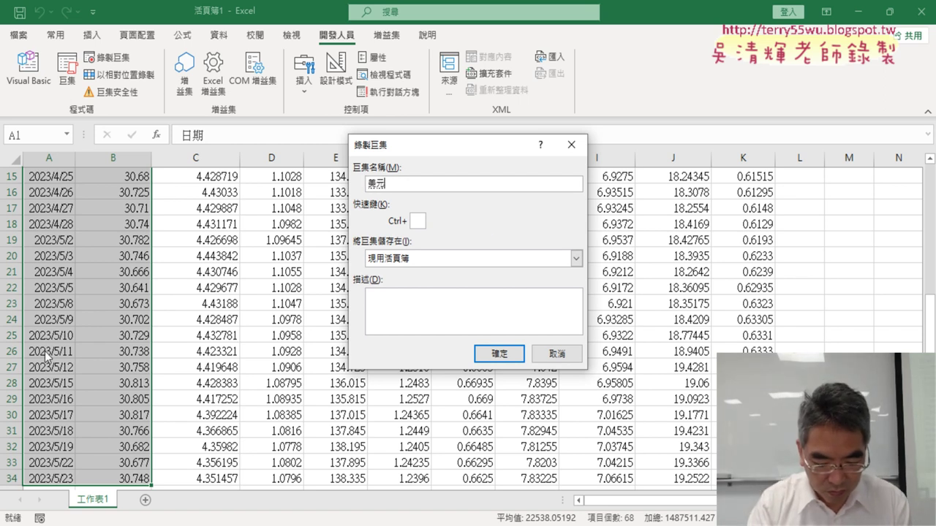
{"action": "type", "text": "暫ㄒㄧㄢㄊㄨ"}
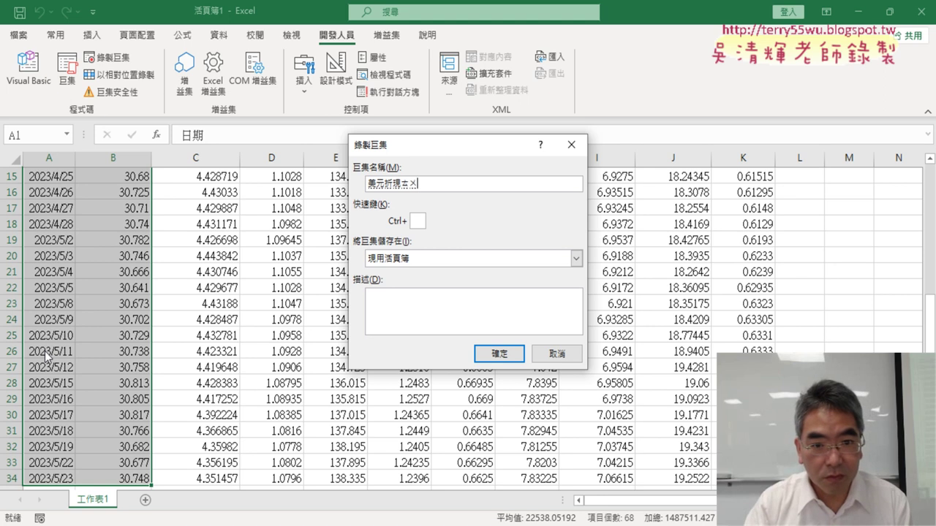
{"action": "key", "text": "Return"}
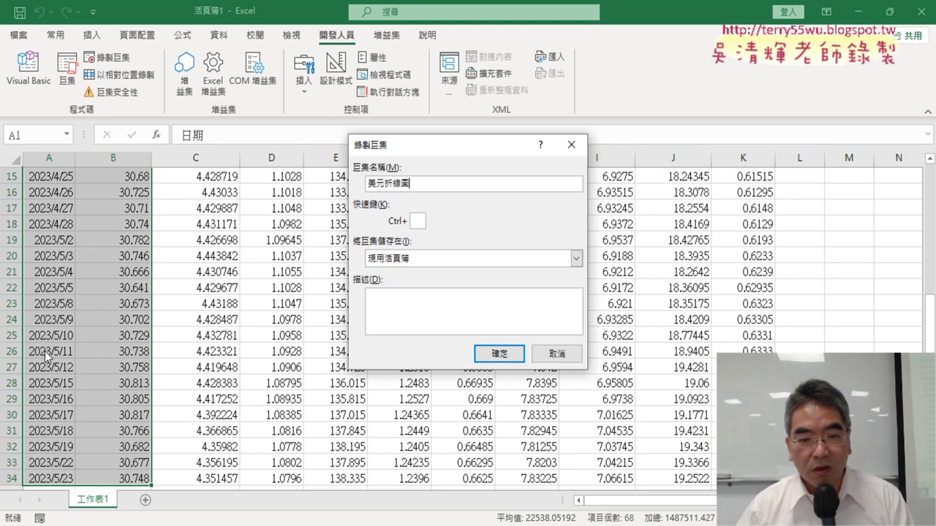
{"action": "left_click", "coordinate": [511, 356]}
{"action": "left_click", "coordinate": [95, 37]}
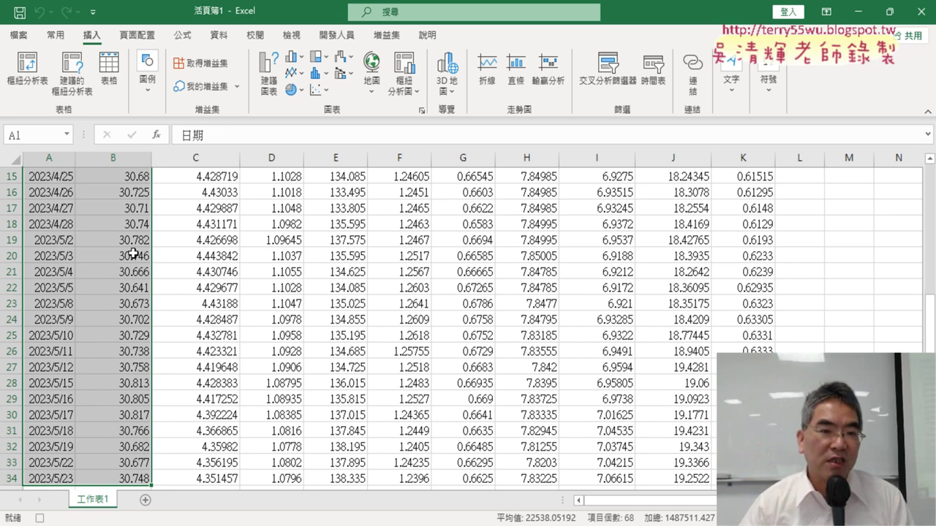
Record inserting a Line with Markers chart, stop recording, and delete the test chart.
{"action": "left_click", "coordinate": [331, 93]}
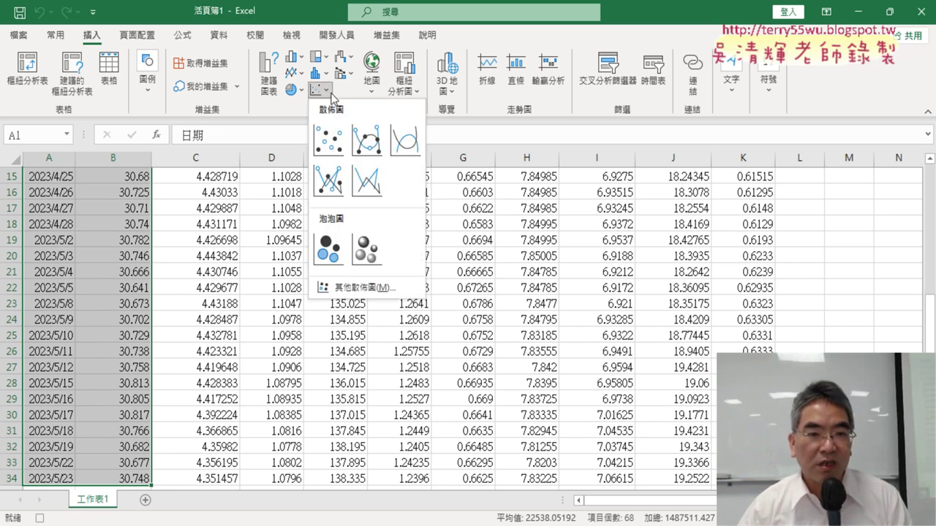
{"action": "left_click", "coordinate": [294, 73]}
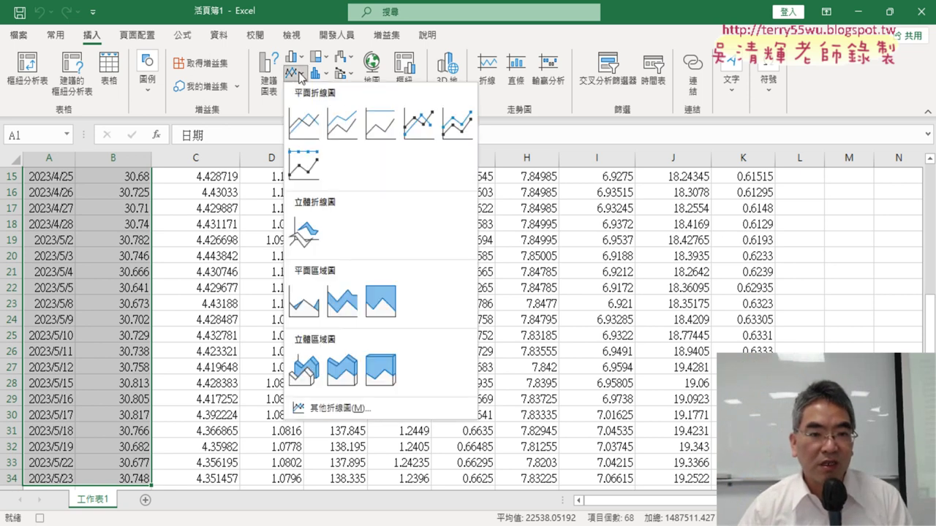
{"action": "left_click", "coordinate": [415, 128]}
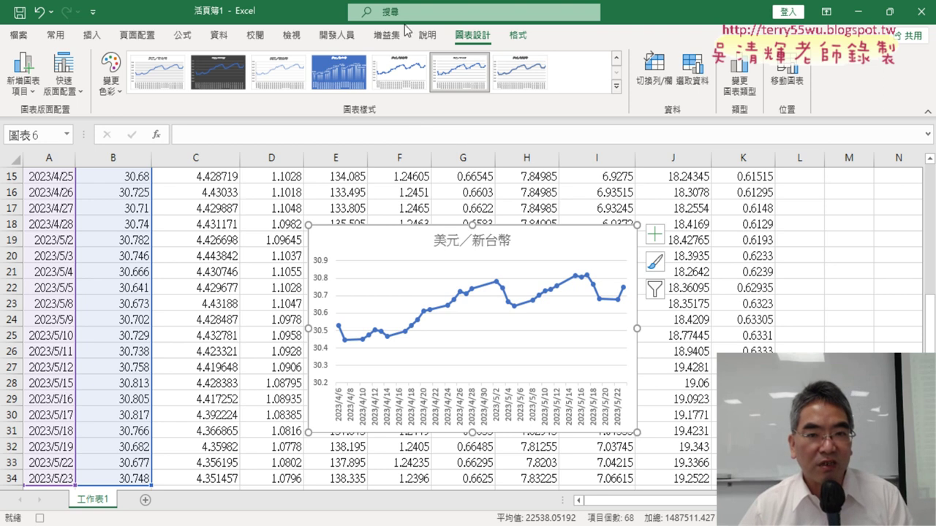
{"action": "left_click", "coordinate": [341, 40]}
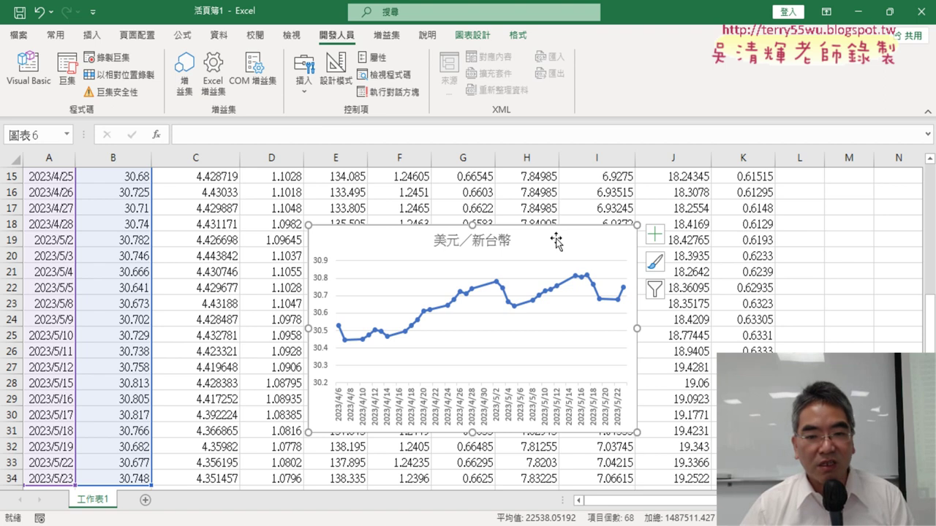
{"action": "key", "text": "Delete"}
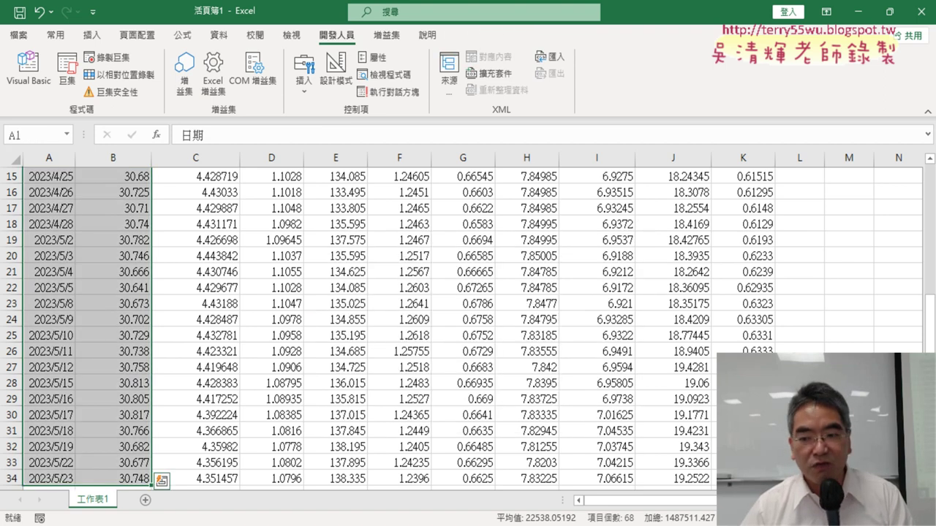
Choose 美元折線圖 in the Macros list and edit its code in Module2.
{"action": "scroll", "coordinate": [464, 329], "scroll_direction": "right", "scroll_amount": 2}
{"action": "scroll", "coordinate": [464, 329], "scroll_direction": "right", "scroll_amount": 1}
{"action": "scroll", "coordinate": [465, 329], "scroll_direction": "right", "scroll_amount": 3}
{"action": "scroll", "coordinate": [464, 329], "scroll_direction": "right", "scroll_amount": 2}
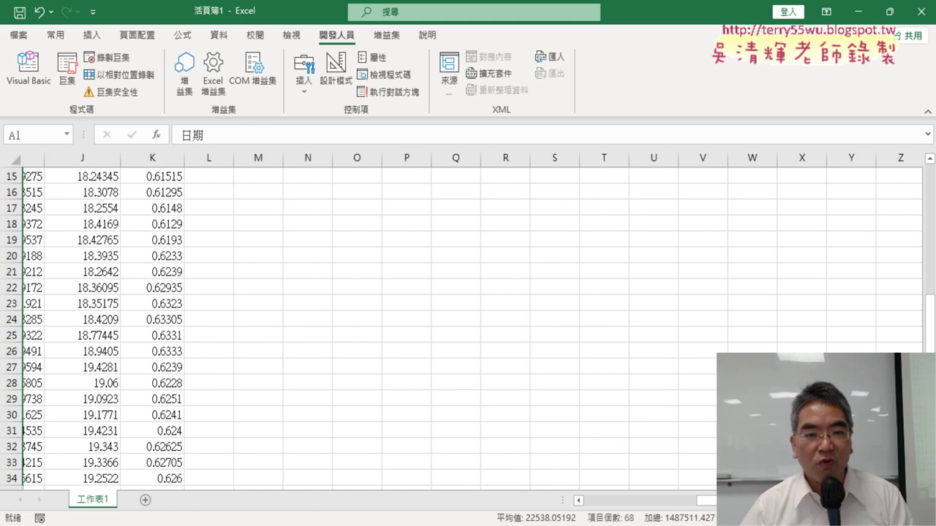
{"action": "scroll", "coordinate": [335, 228], "scroll_direction": "right", "scroll_amount": 1}
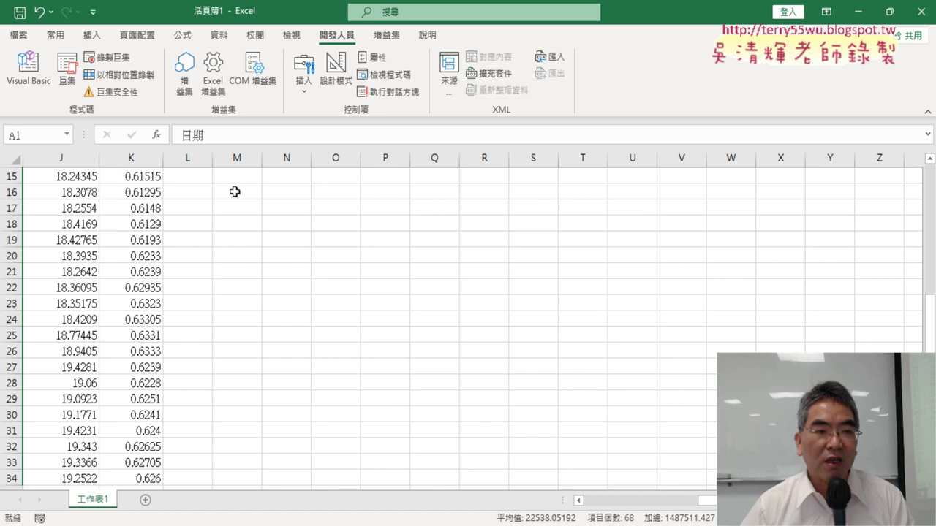
{"action": "left_click", "coordinate": [67, 72]}
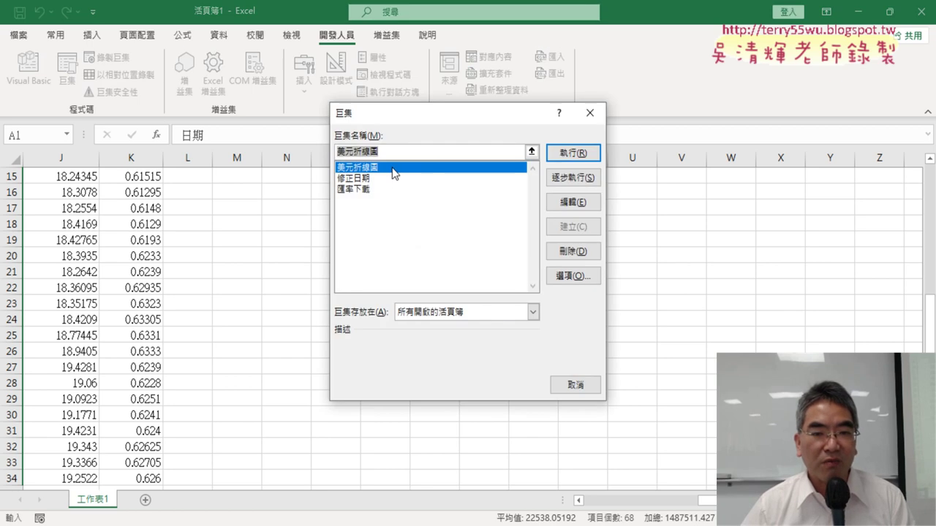
{"action": "left_click", "coordinate": [567, 202]}
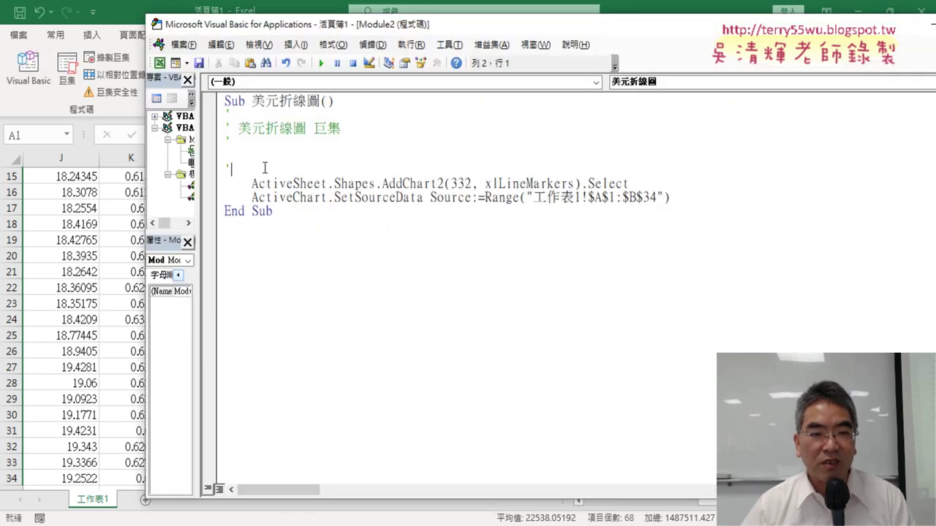
Delete the recorded comment lines from 美元折線圖 and review its AddChart2(332, xlLineMarkers) arguments.
{"action": "left_click_drag", "start_coordinate": [265, 168], "coordinate": [225, 114]}
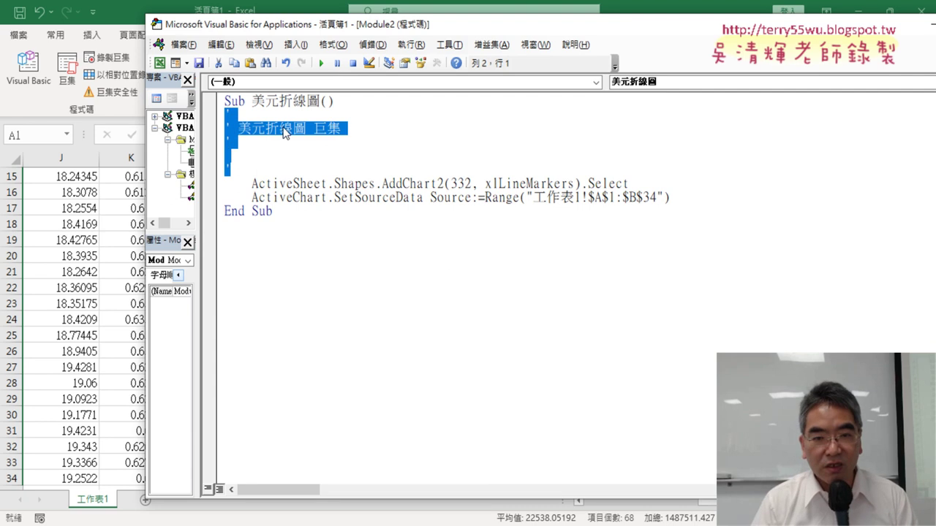
{"action": "key", "text": "Delete"}
{"action": "key", "text": "Delete"}
{"action": "key", "text": "Delete"}
{"action": "key", "text": "Delete"}
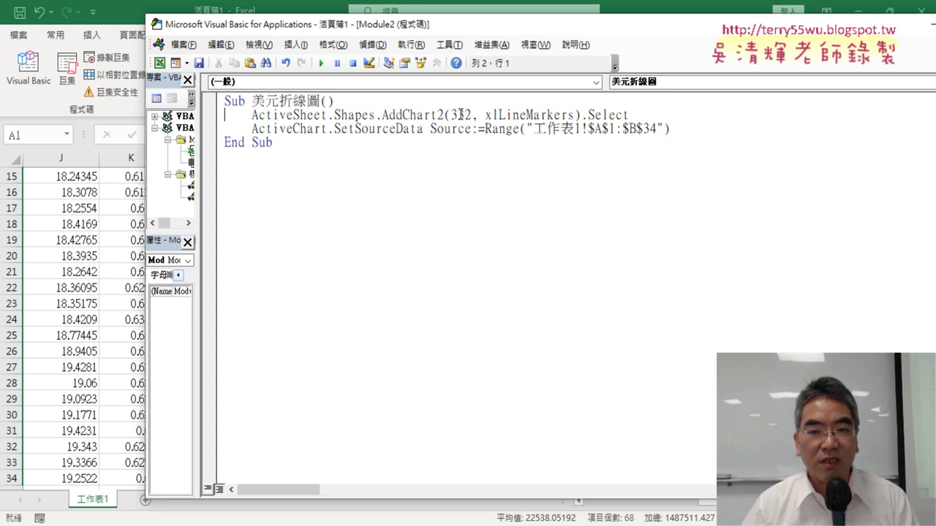
{"action": "left_click_drag", "start_coordinate": [382, 115], "coordinate": [568, 115]}
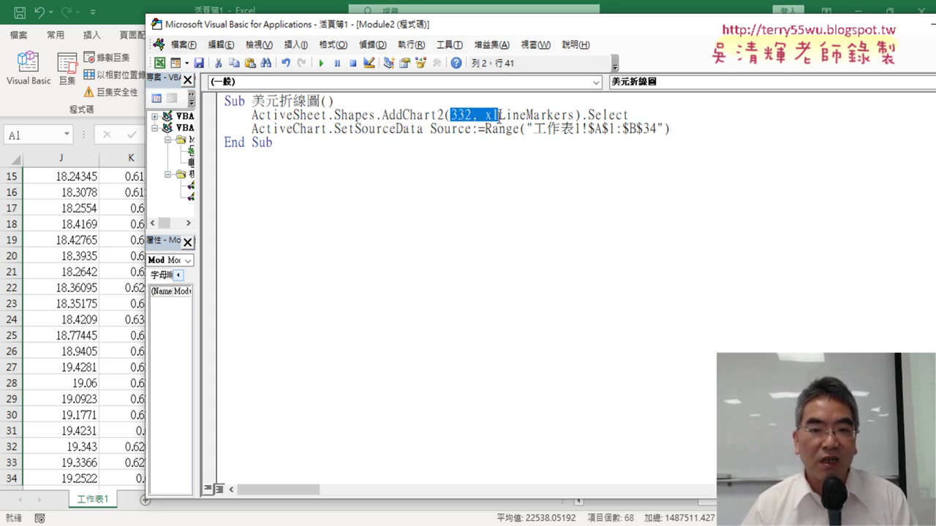
{"action": "left_click", "coordinate": [575, 113]}
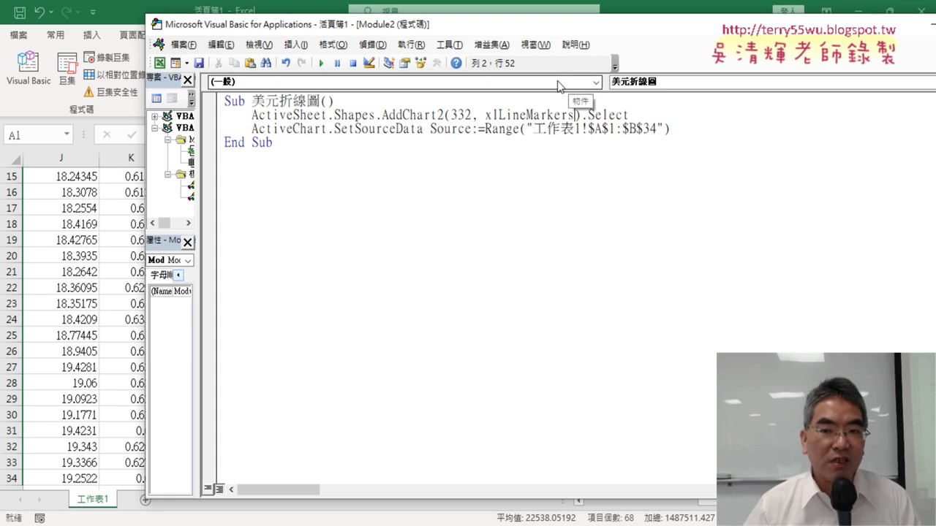
{"action": "left_click_drag", "start_coordinate": [575, 115], "coordinate": [451, 117]}
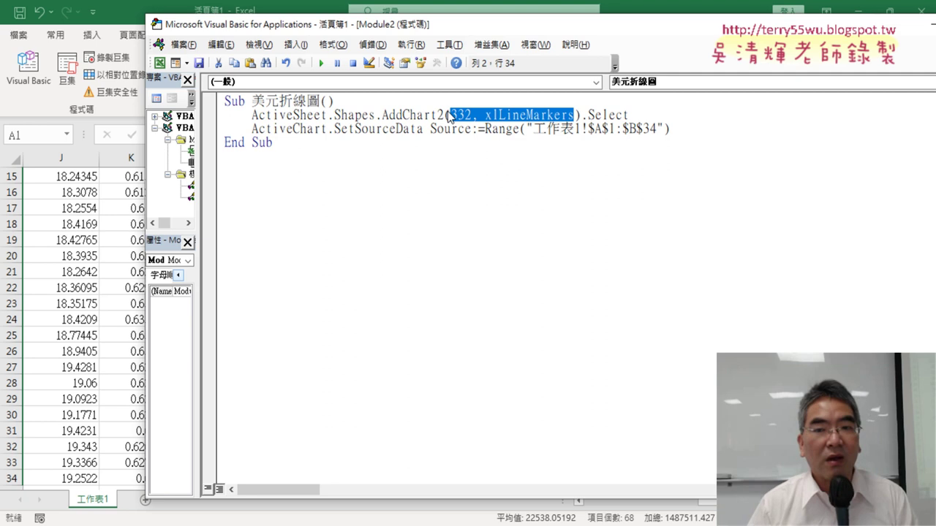
{"action": "left_click", "coordinate": [578, 115]}
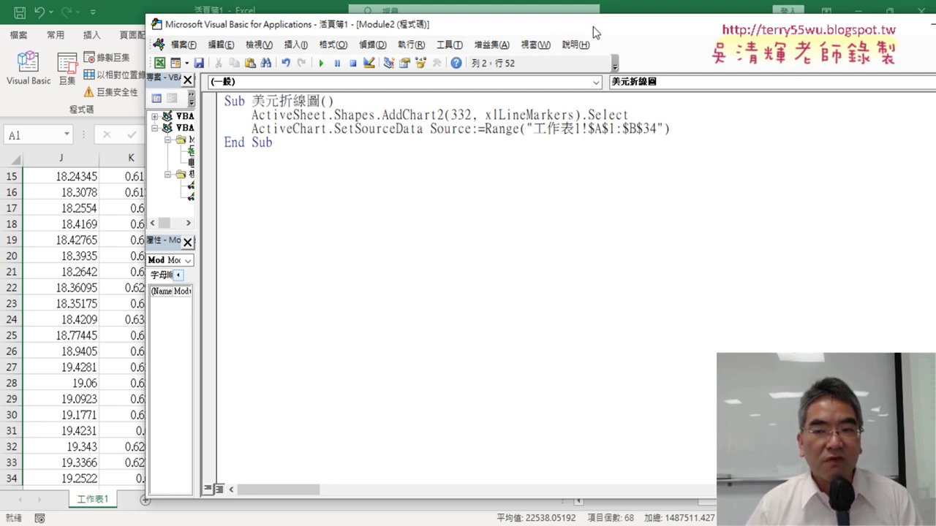
{"action": "left_click_drag", "start_coordinate": [594, 27], "coordinate": [387, 263]}
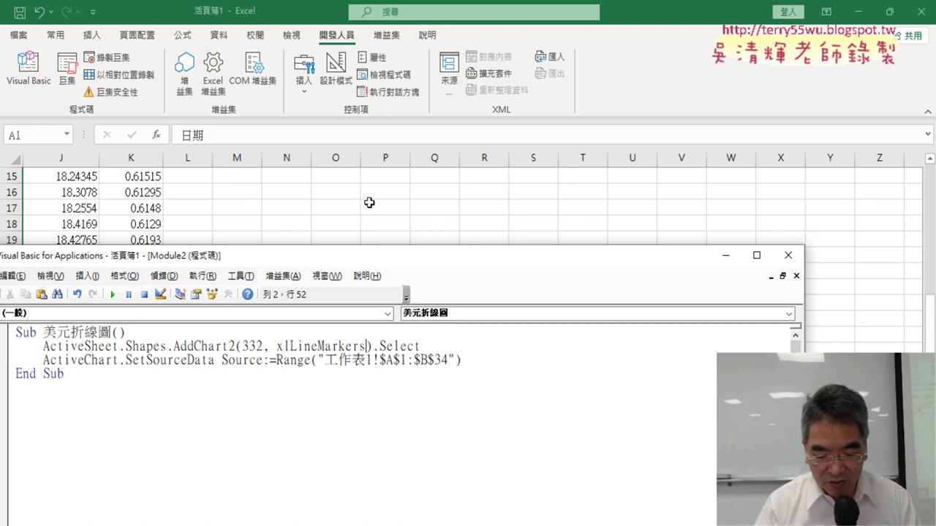
Add Range("M1").Left as the Left argument of the AddChart2 call.
{"action": "type", "text": "ㄓ"}
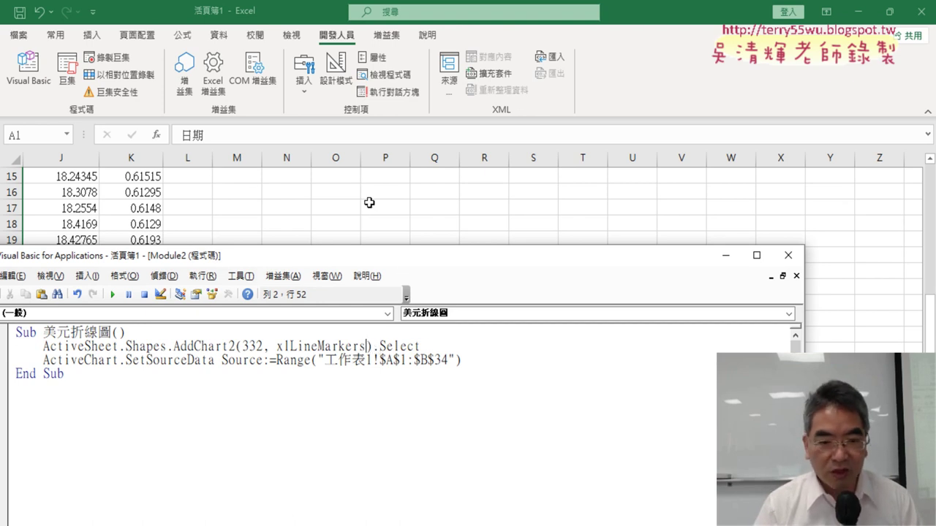
{"action": "type", "text": ","}
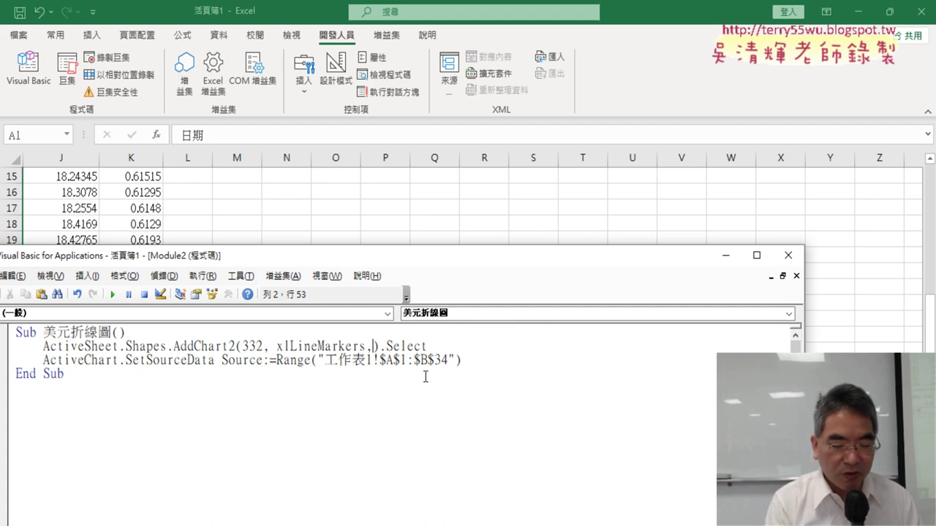
{"action": "type", "text": "ra"}
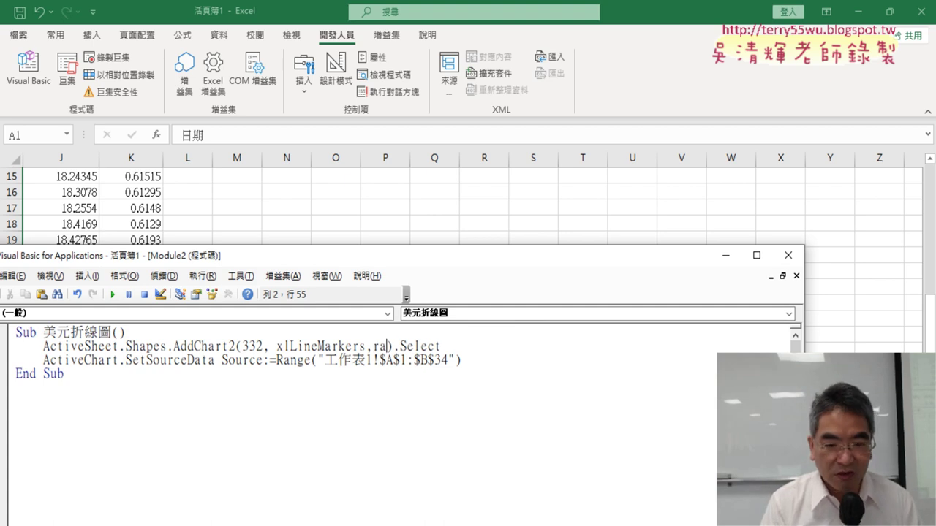
{"action": "type", "text": "nge"}
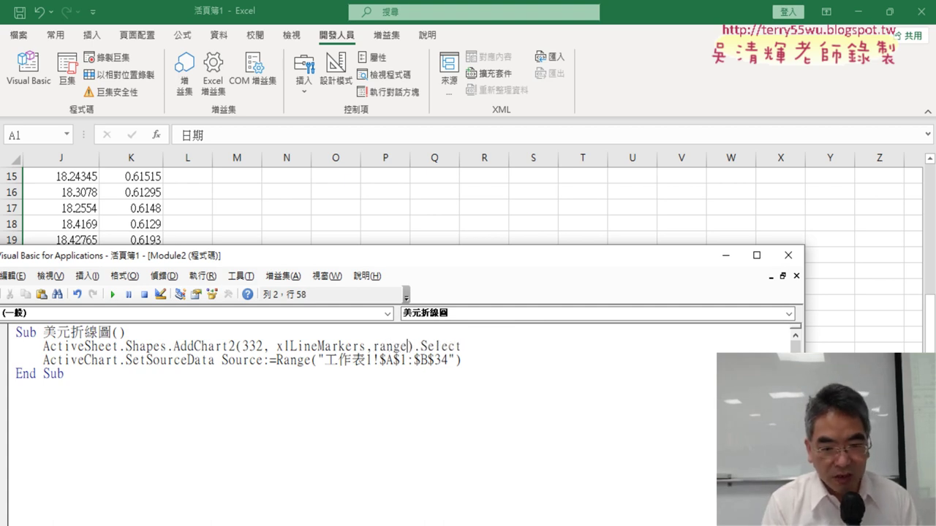
{"action": "type", "text": "()"}
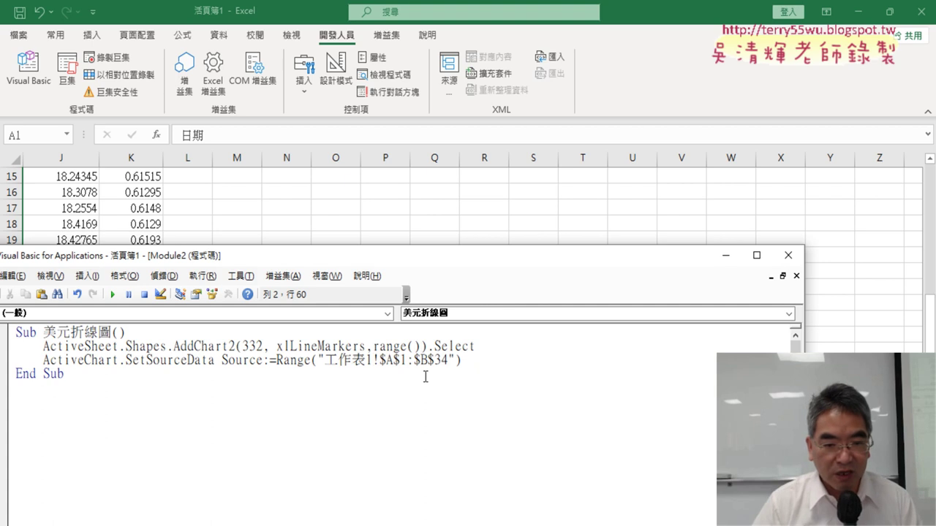
{"action": "type", "text": "\"\""}
{"action": "key", "text": "Left"}
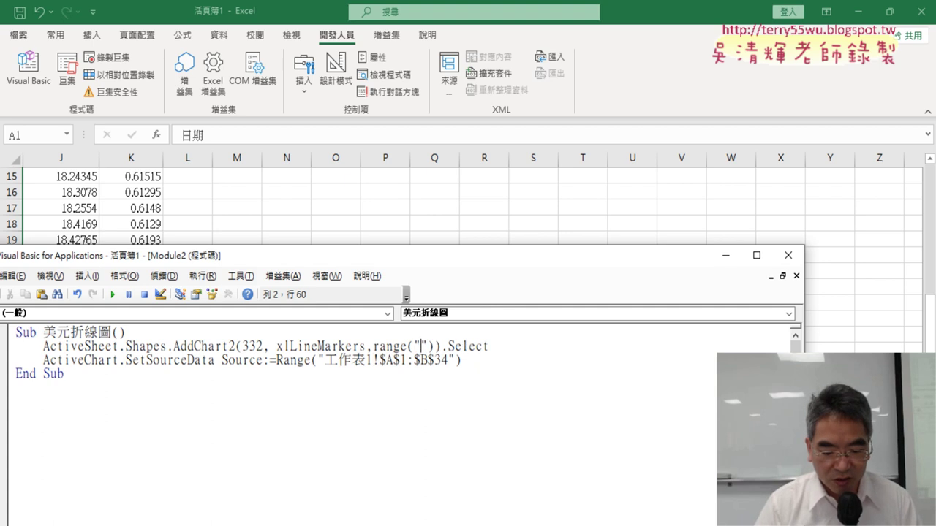
{"action": "type", "text": "M1\")"}
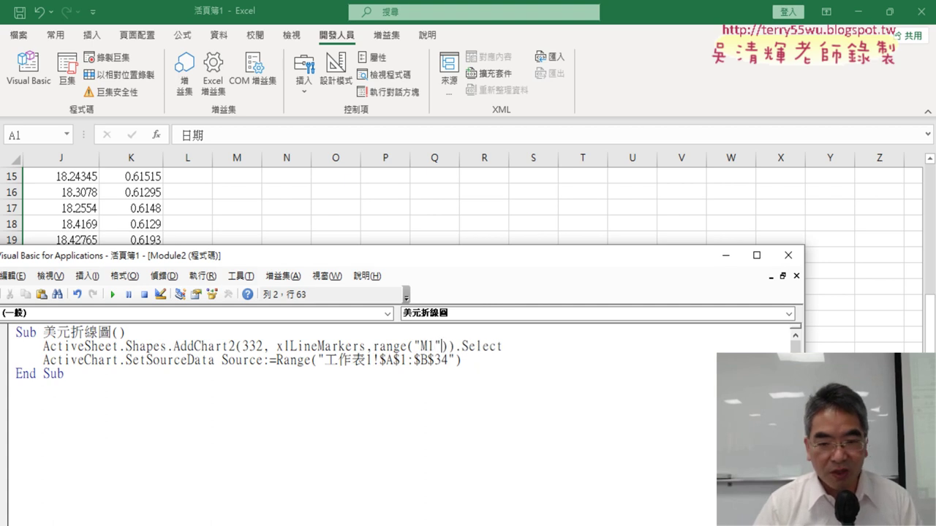
{"action": "type", "text": "."}
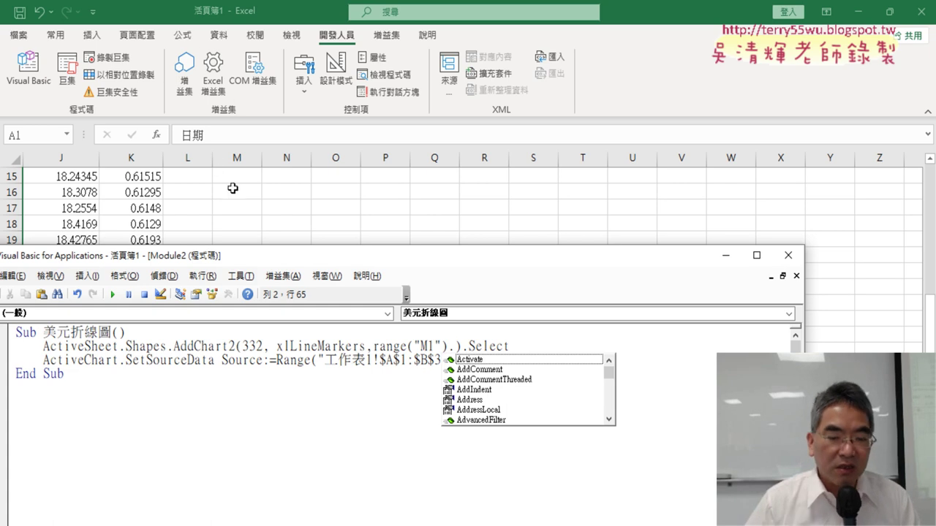
{"action": "type", "text": "l"}
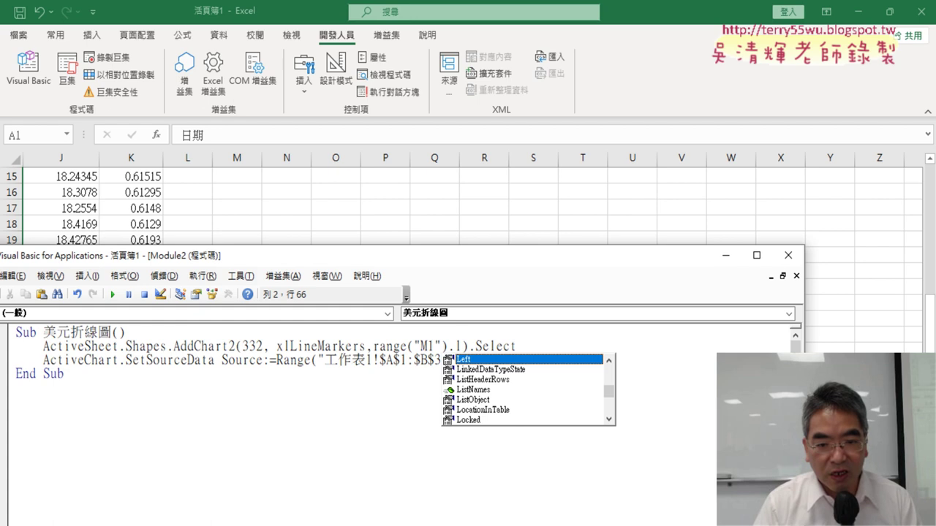
{"action": "key", "text": "BackSpace"}
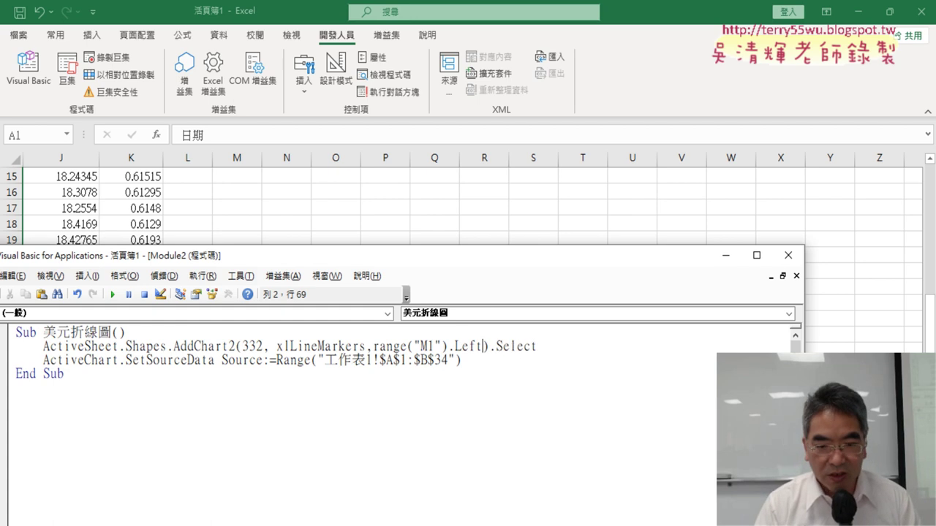
{"action": "type", "text": ","}
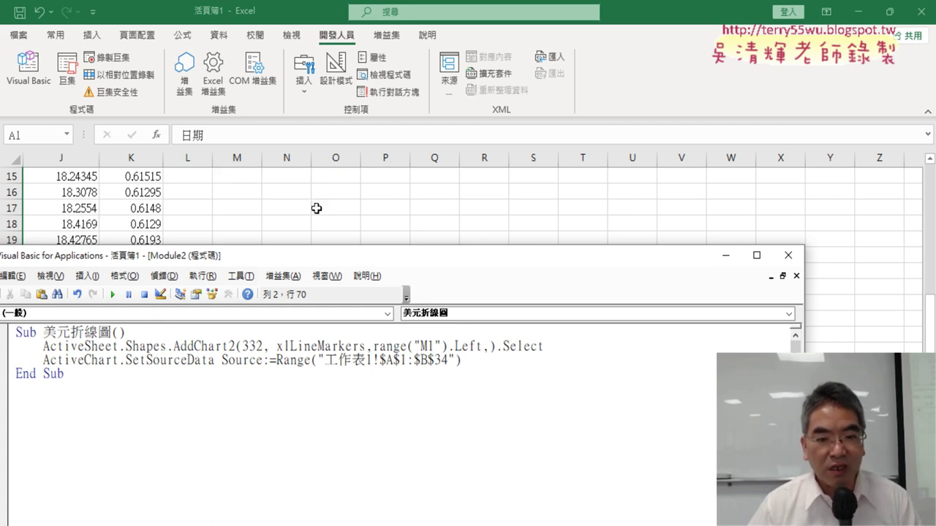
Add Range("M1").Top as the Top argument, reusing the copied M1 reference.
{"action": "left_click_drag", "start_coordinate": [449, 350], "coordinate": [376, 349]}
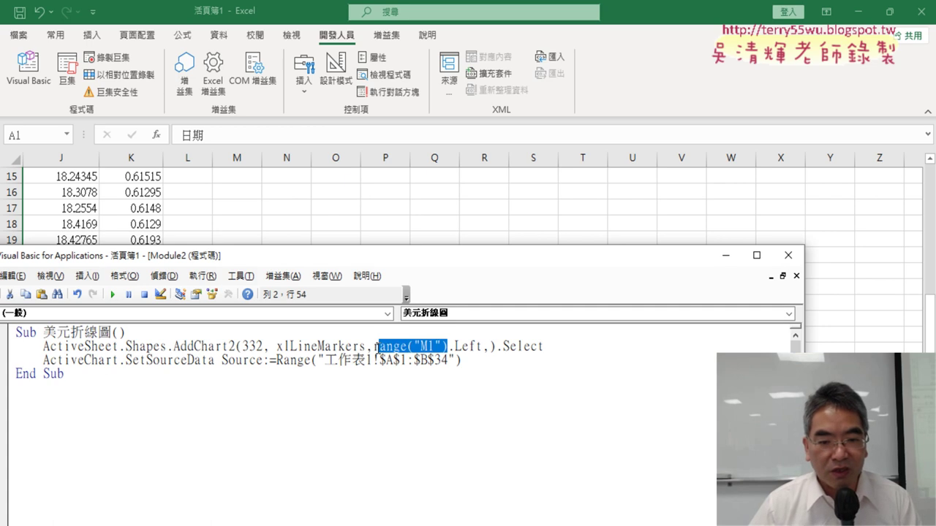
{"action": "left_click", "coordinate": [490, 347]}
{"action": "type", "text": "range(\"M1\")"}
{"action": "type", "text": "."}
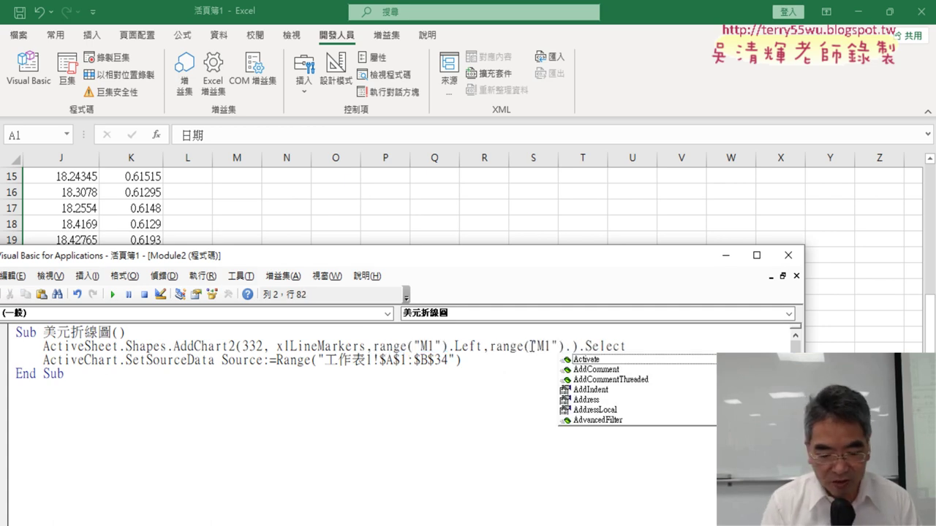
{"action": "type", "text": "top"}
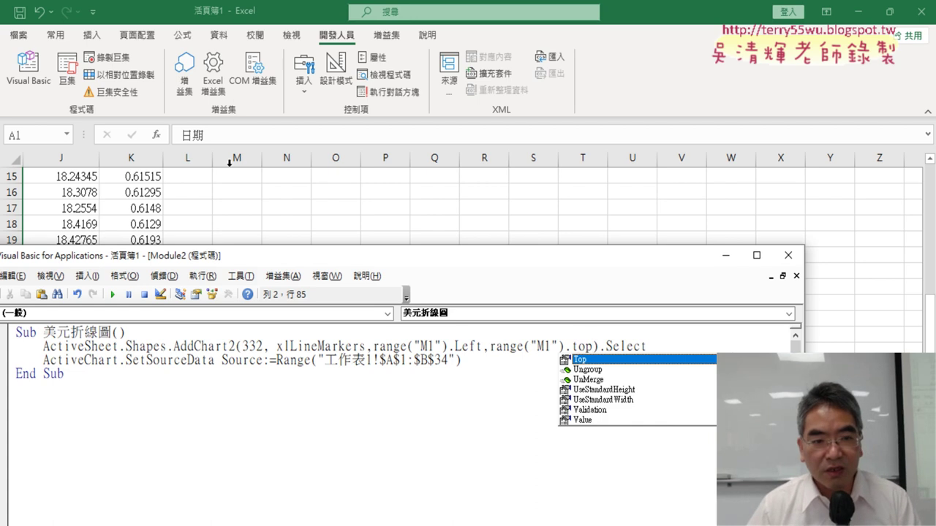
{"action": "double_click", "coordinate": [593, 361]}
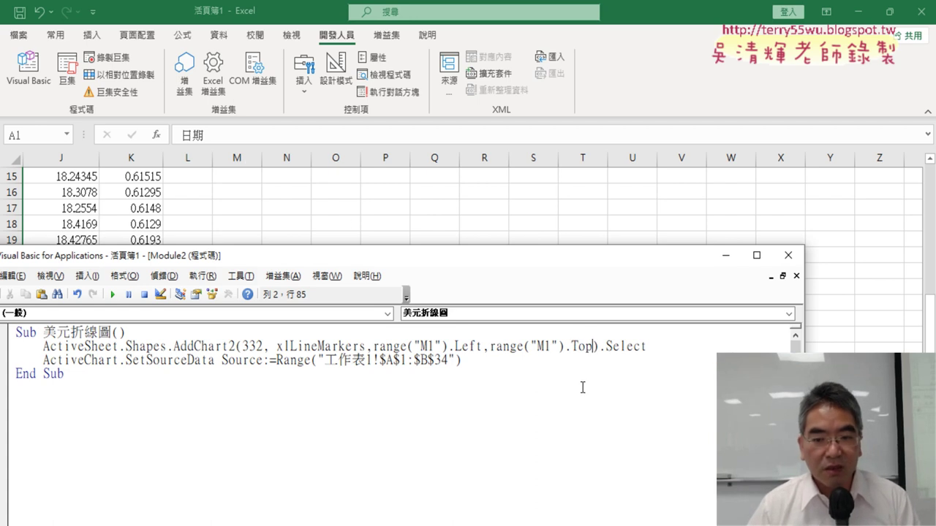
{"action": "left_click", "coordinate": [451, 360]}
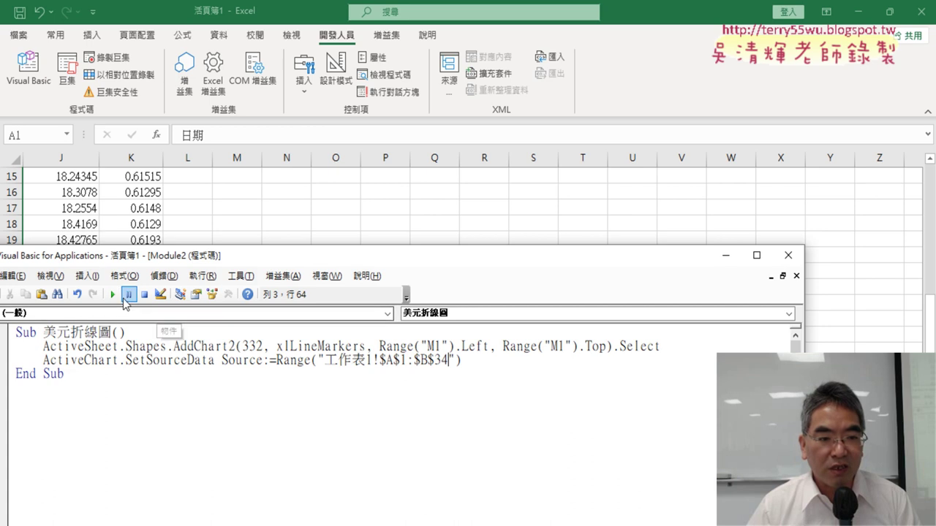
Run 美元折線圖 and check the new 美元／新台幣 chart's top-left corner sits at M1.
{"action": "left_click", "coordinate": [113, 294]}
{"action": "left_click_drag", "start_coordinate": [206, 264], "coordinate": [273, 328]}
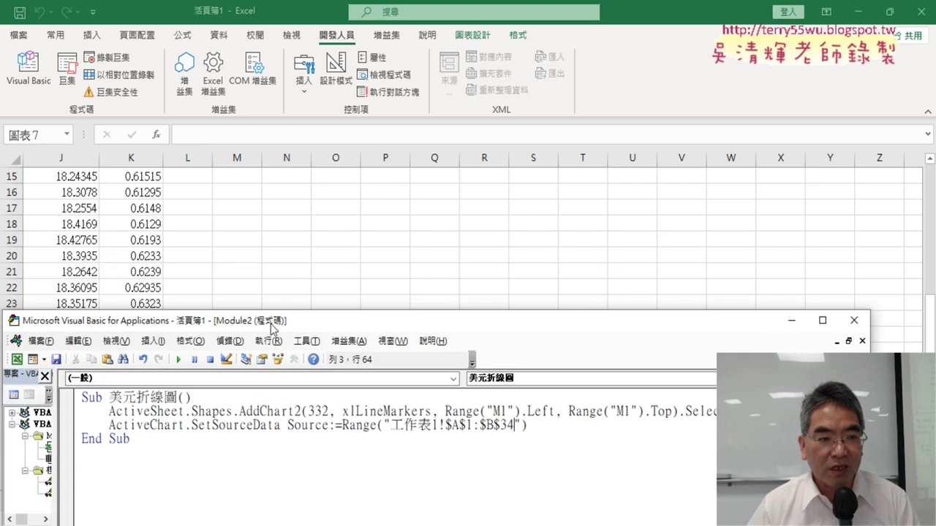
{"action": "left_click", "coordinate": [274, 267]}
{"action": "left_click_drag", "start_coordinate": [927, 320], "coordinate": [929, 172]}
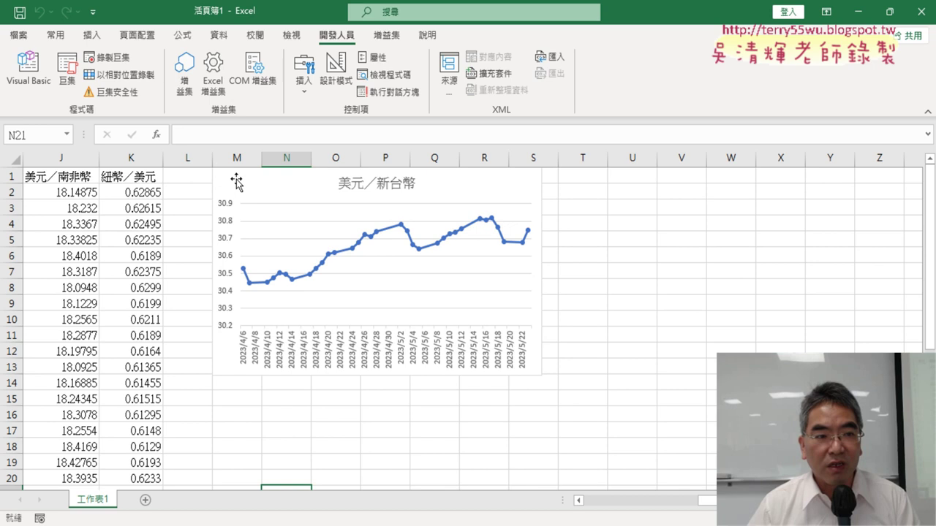
{"action": "left_click", "coordinate": [15, 86]}
{"action": "left_click_drag", "start_coordinate": [459, 329], "coordinate": [476, 324]}
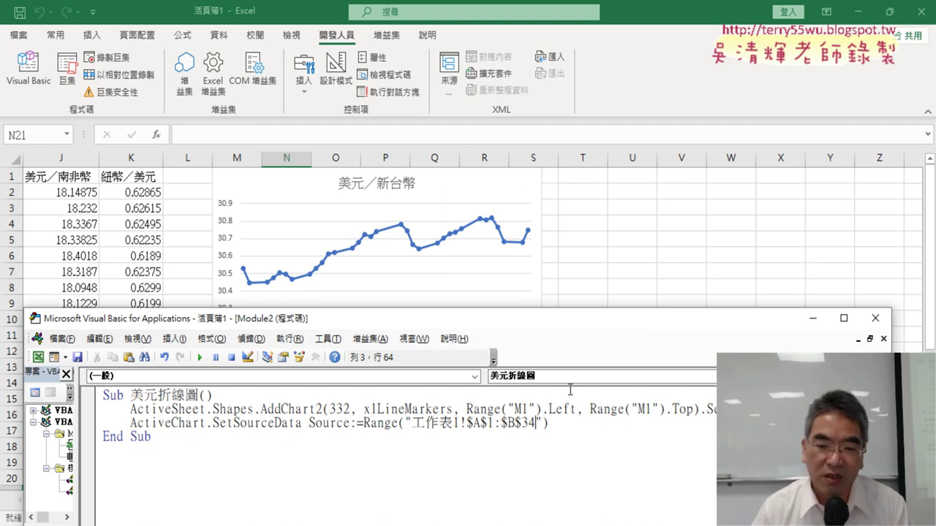
Add a Range("M1").Width * 10 width argument and rerun the macro for a chart spanning M–V.
{"action": "left_click", "coordinate": [696, 408]}
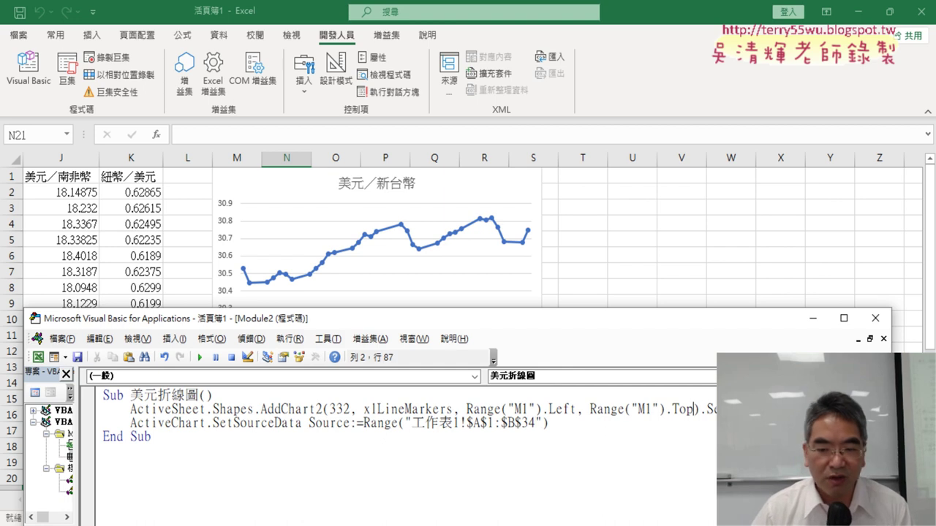
{"action": "type", "text": ","}
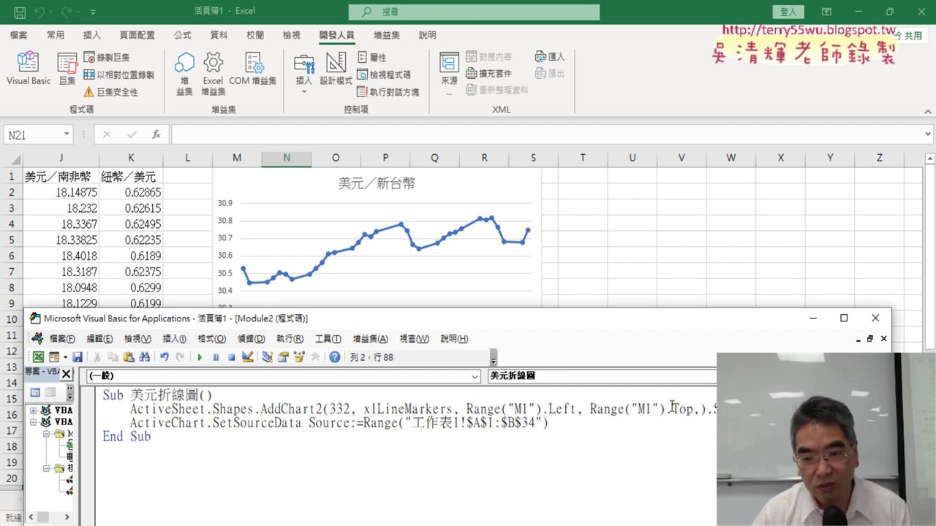
{"action": "mouse_move", "coordinate": [666, 408]}
{"action": "left_mouse_down"}
{"action": "mouse_move", "coordinate": [597, 408]}
{"action": "mouse_move", "coordinate": [700, 412]}
{"action": "left_mouse_up"}
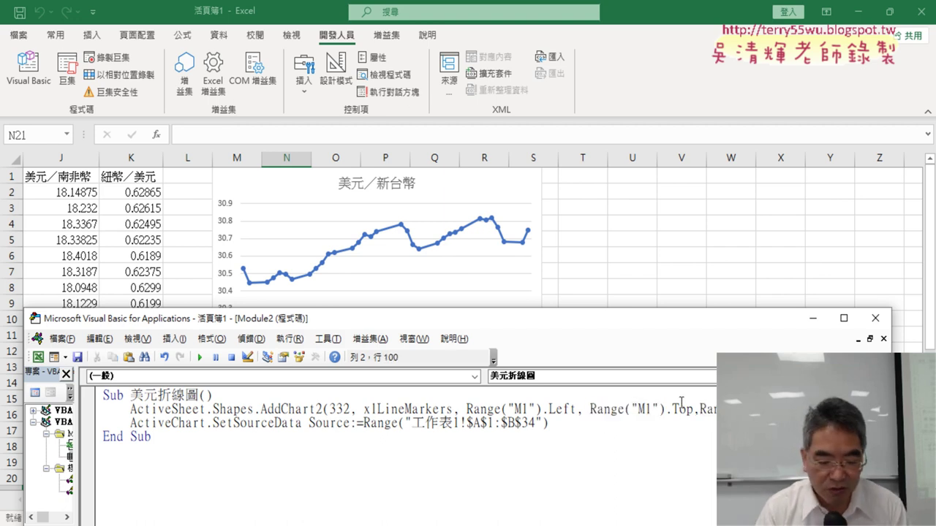
{"action": "key", "text": "Right"}
{"action": "key", "text": "Right"}
{"action": "key", "text": "Right"}
{"action": "key", "text": "Right"}
{"action": "key", "text": "Right"}
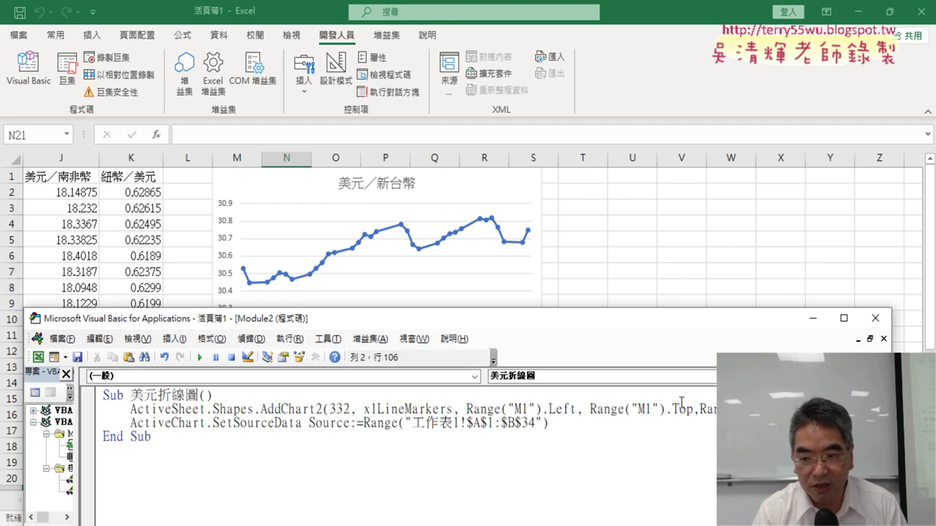
{"action": "key", "text": "Left"}
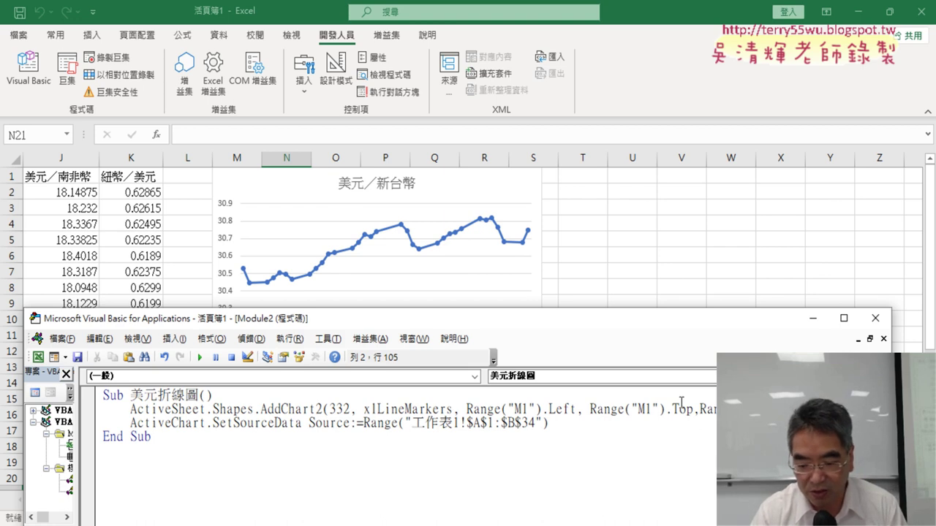
{"action": "key", "text": "Right"}
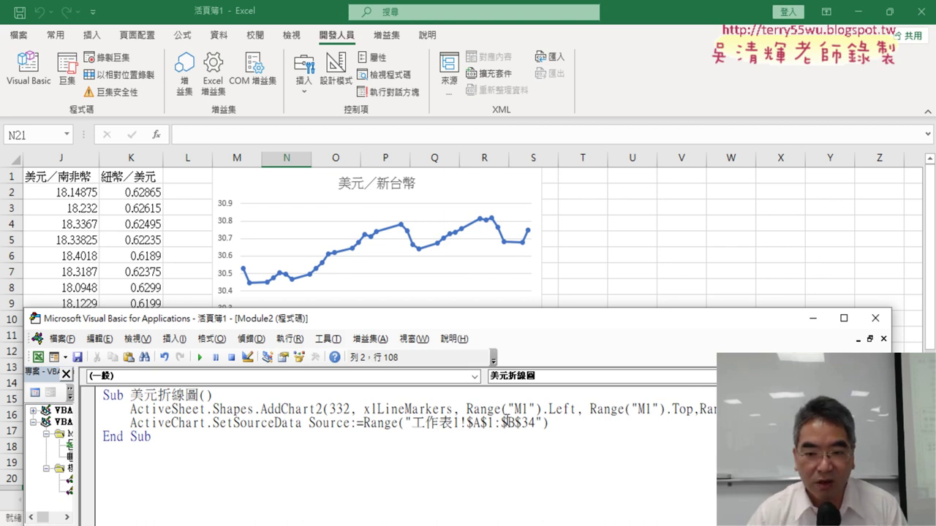
{"action": "left_click", "coordinate": [200, 357]}
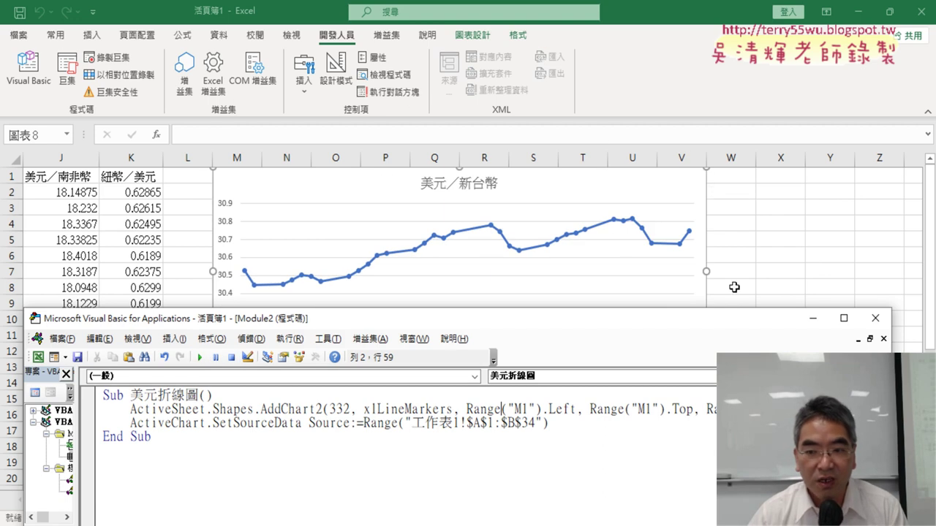
{"action": "left_click_drag", "start_coordinate": [365, 318], "coordinate": [384, 427]}
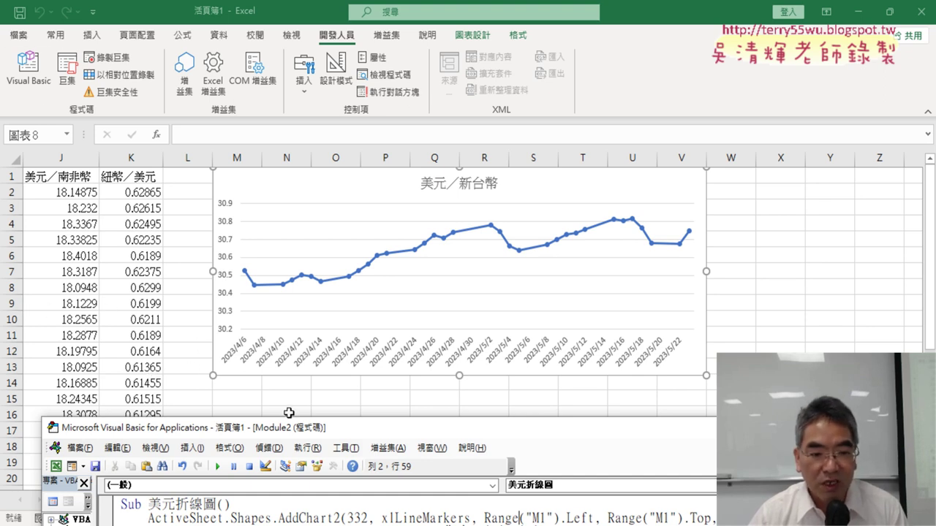
Add Range("M1").Height *10 as the height argument after the width in AddChart2.
{"action": "mouse_move", "coordinate": [312, 428]}
{"action": "left_mouse_down"}
{"action": "mouse_move", "coordinate": [271, 170]}
{"action": "mouse_move", "coordinate": [227, 168]}
{"action": "left_mouse_up"}
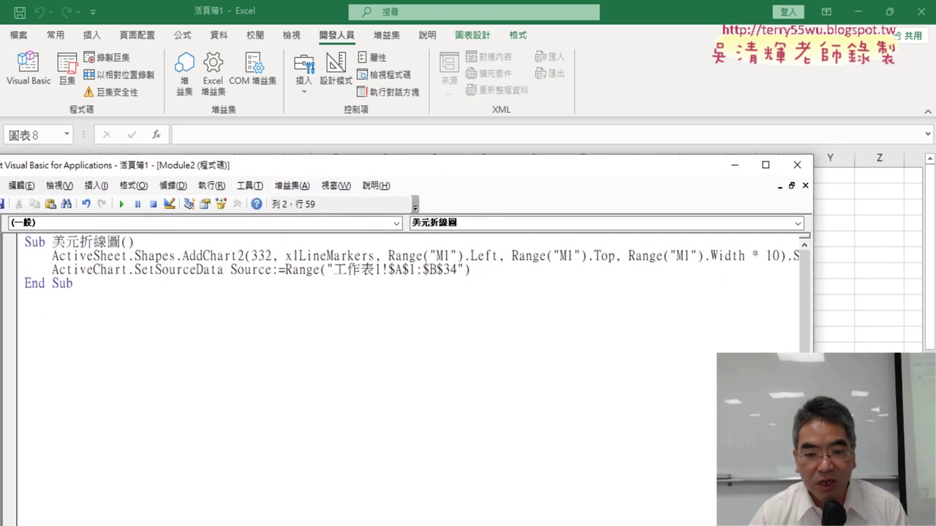
{"action": "left_click_drag", "start_coordinate": [812, 292], "coordinate": [885, 293]}
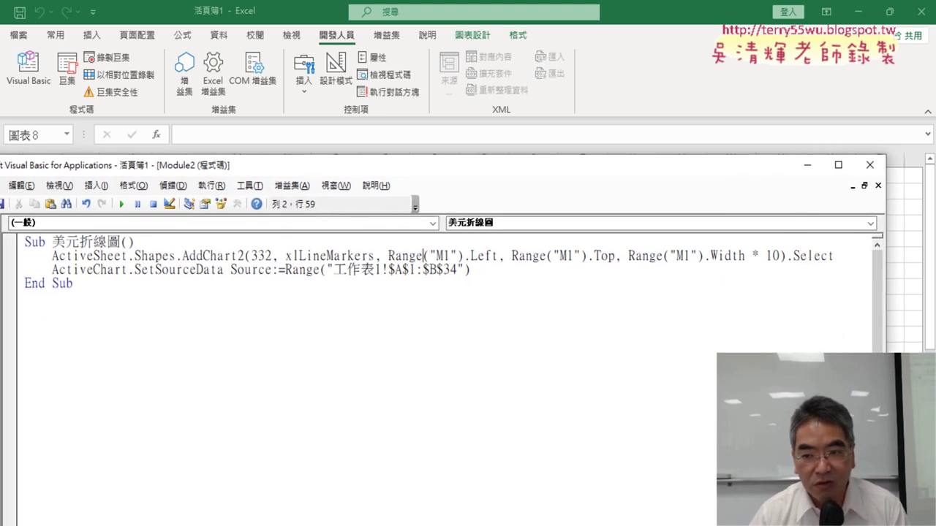
{"action": "left_click", "coordinate": [780, 258]}
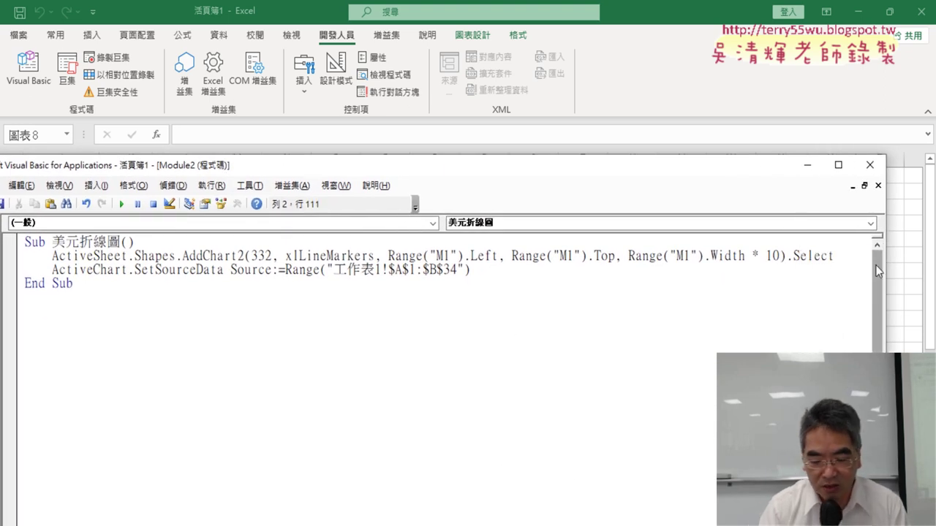
{"action": "type", "text": ","}
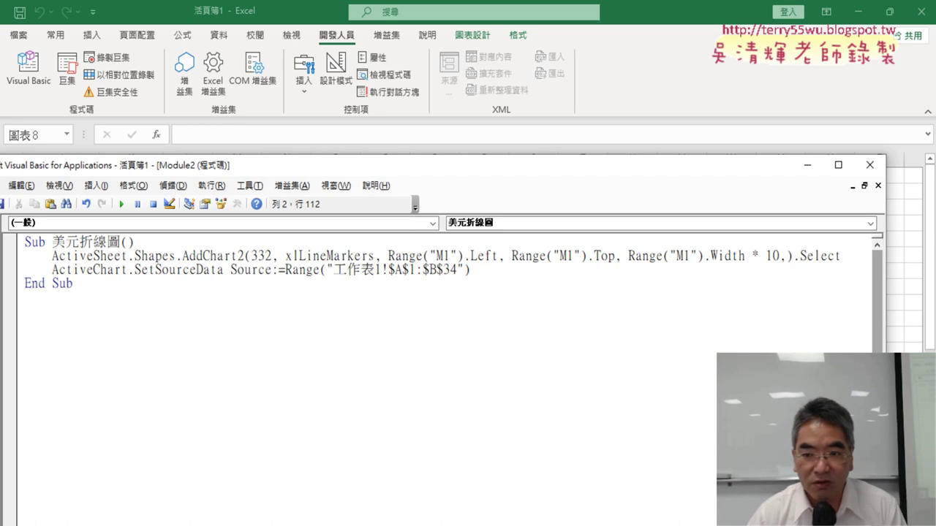
{"action": "left_click_drag", "start_coordinate": [627, 257], "coordinate": [705, 258]}
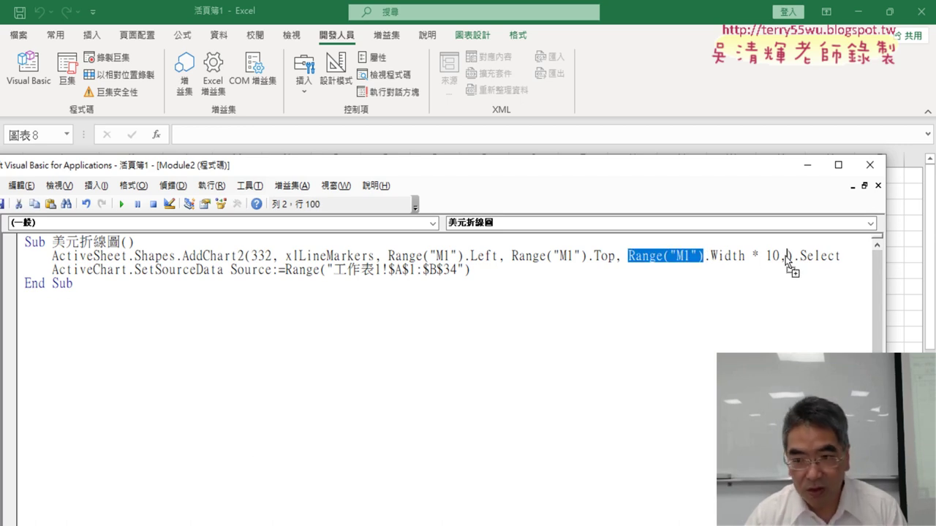
{"action": "left_click_drag", "start_coordinate": [785, 255], "coordinate": [785, 256]}
{"action": "type", "text": "."}
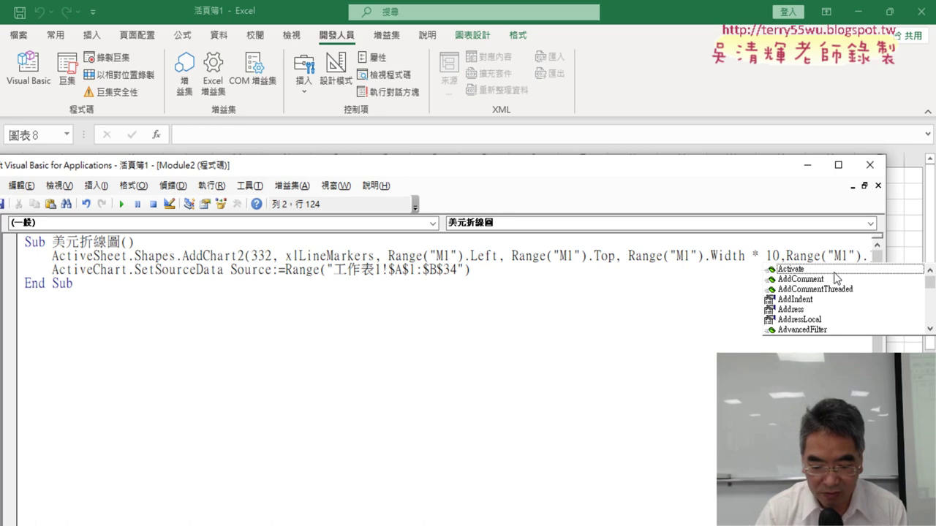
{"action": "type", "text": "H"}
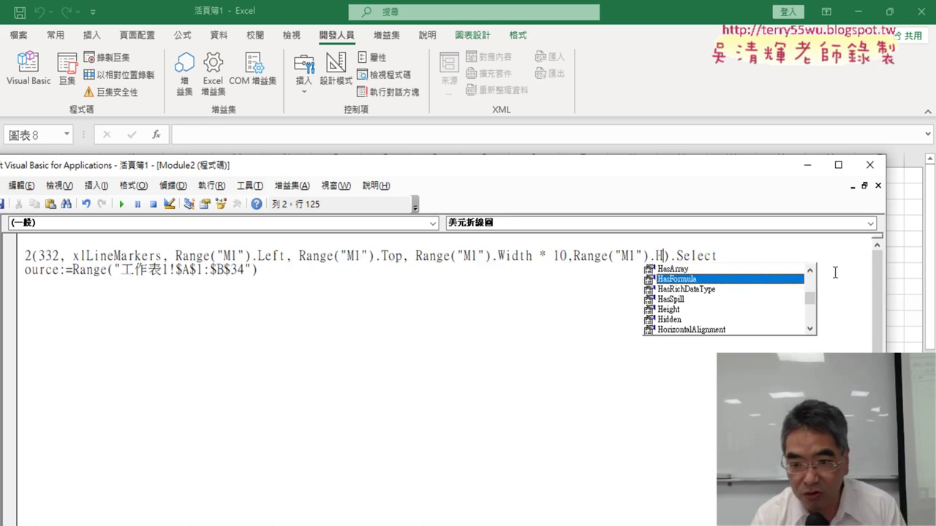
{"action": "key", "text": "Down"}
{"action": "key", "text": "Down"}
{"action": "key", "text": "Down"}
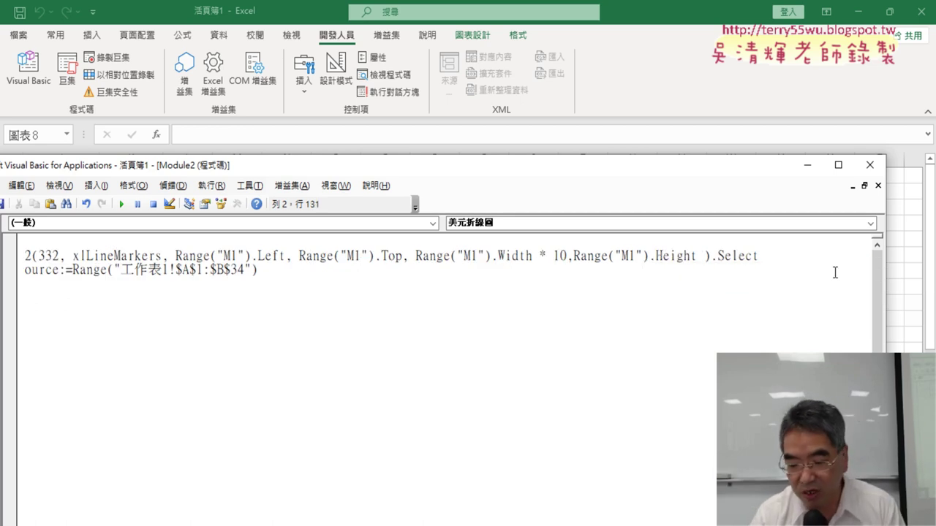
{"action": "type", "text": "*10"}
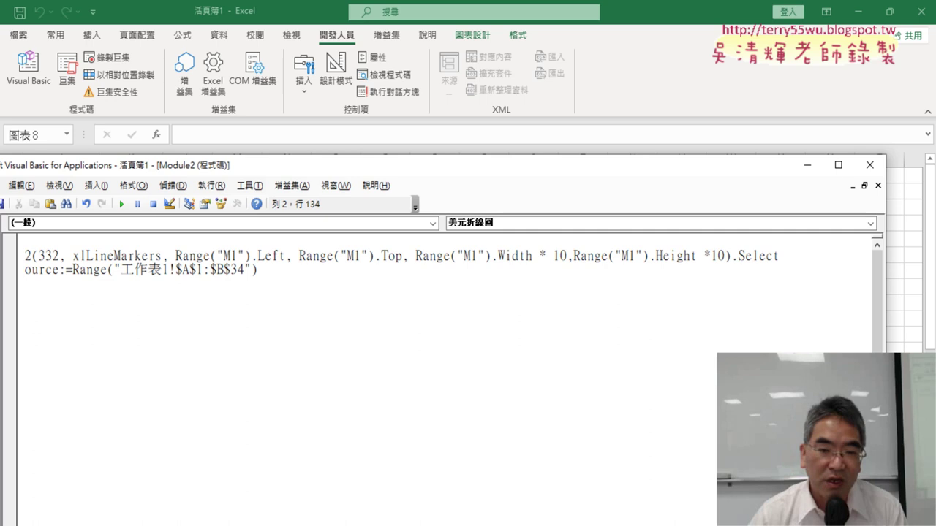
{"action": "left_click", "coordinate": [292, 299]}
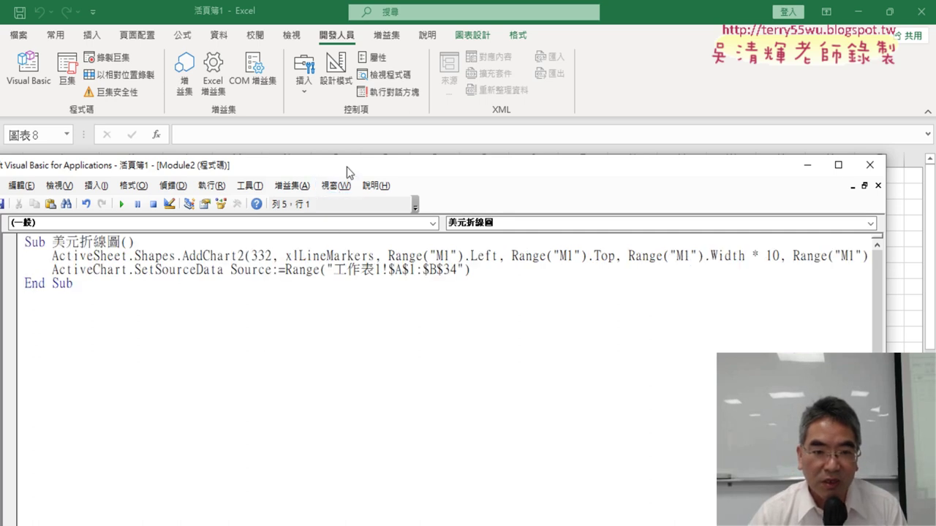
Delete the two older charts from the worksheet.
{"action": "left_click_drag", "start_coordinate": [347, 167], "coordinate": [453, 341]}
{"action": "left_click", "coordinate": [365, 437]}
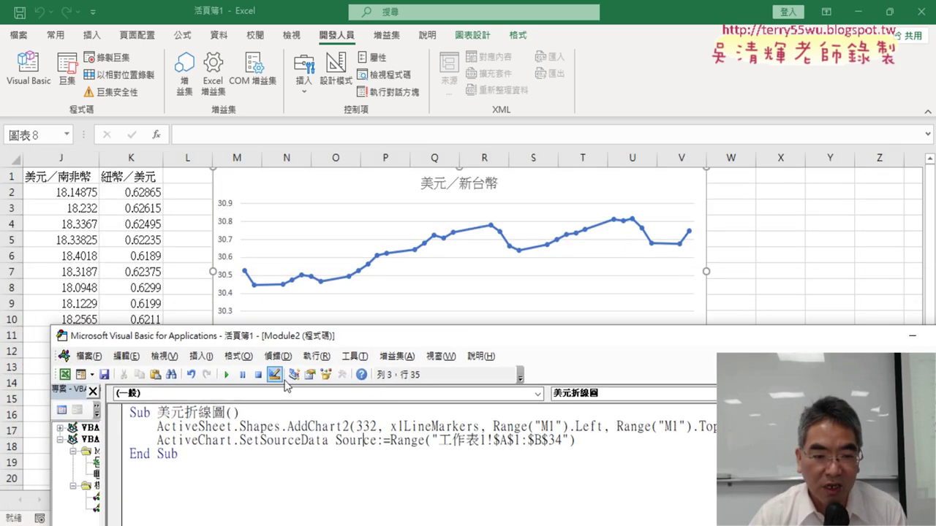
{"action": "left_click", "coordinate": [284, 205]}
{"action": "key", "text": "Delete"}
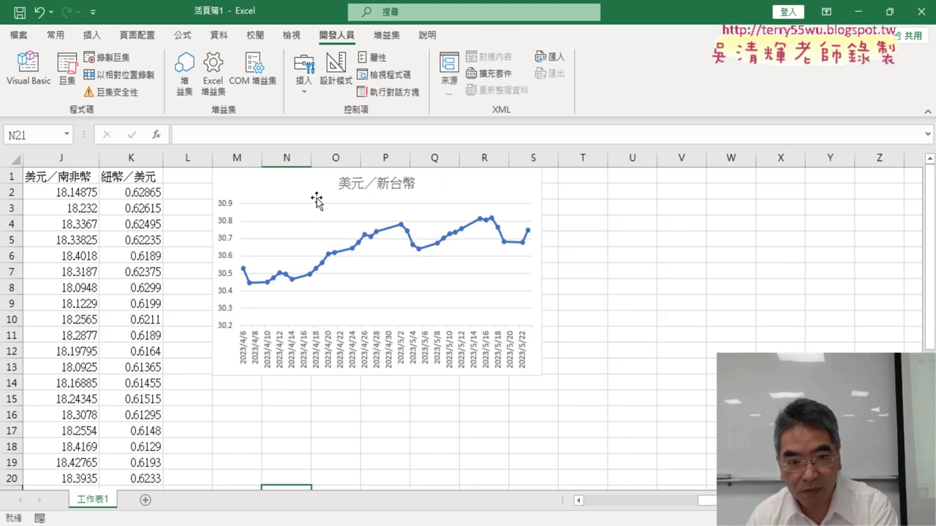
{"action": "left_click", "coordinate": [315, 202]}
{"action": "key", "text": "Delete"}
Rerun 美元折線圖 and confirm the new chart is about ten rows tall across M–V.
{"action": "left_click", "coordinate": [28, 69]}
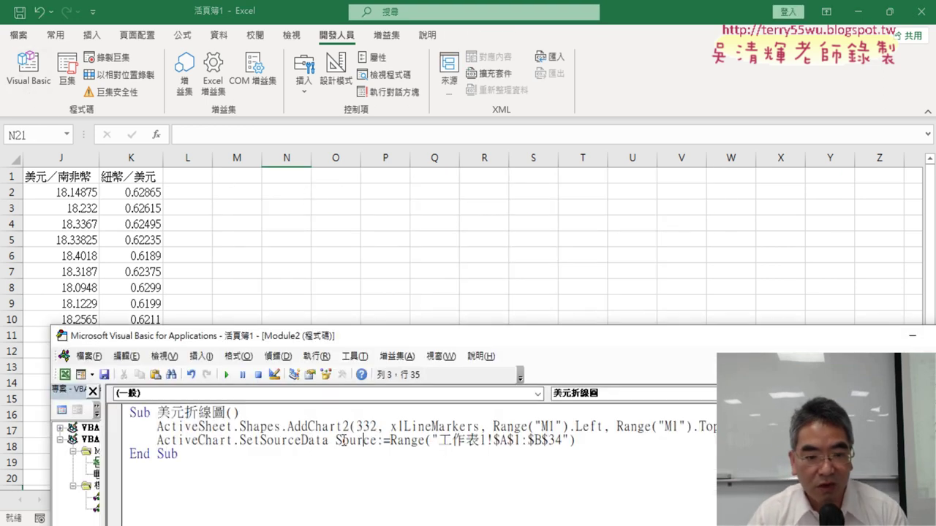
{"action": "left_click", "coordinate": [226, 374]}
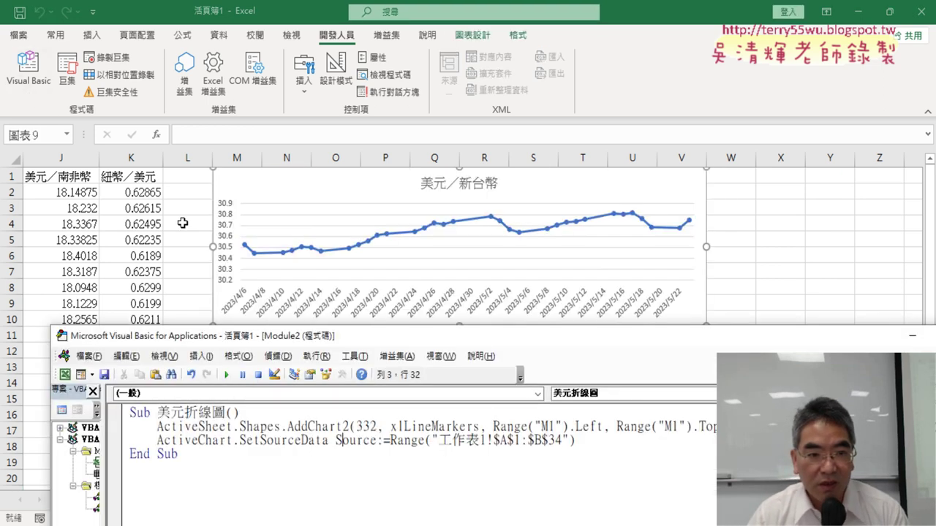
{"action": "left_click", "coordinate": [183, 222]}
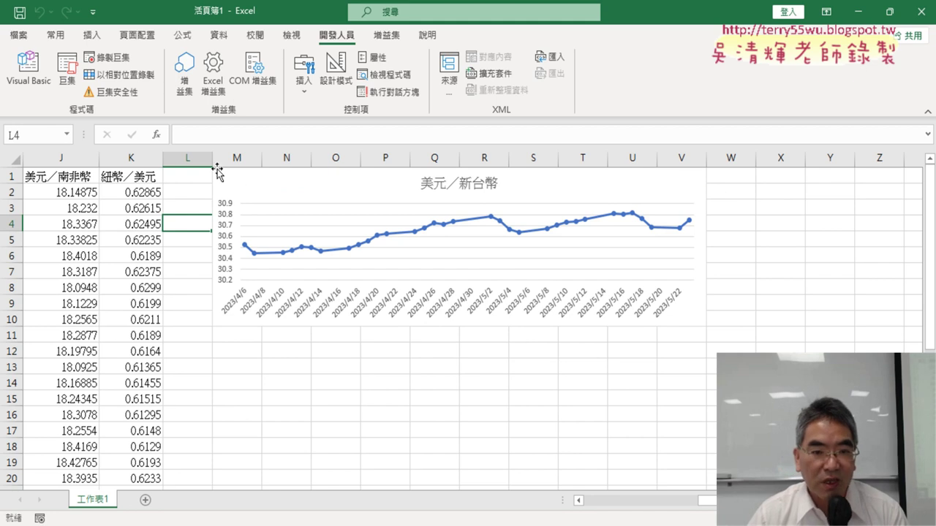
{"action": "left_click", "coordinate": [252, 185]}
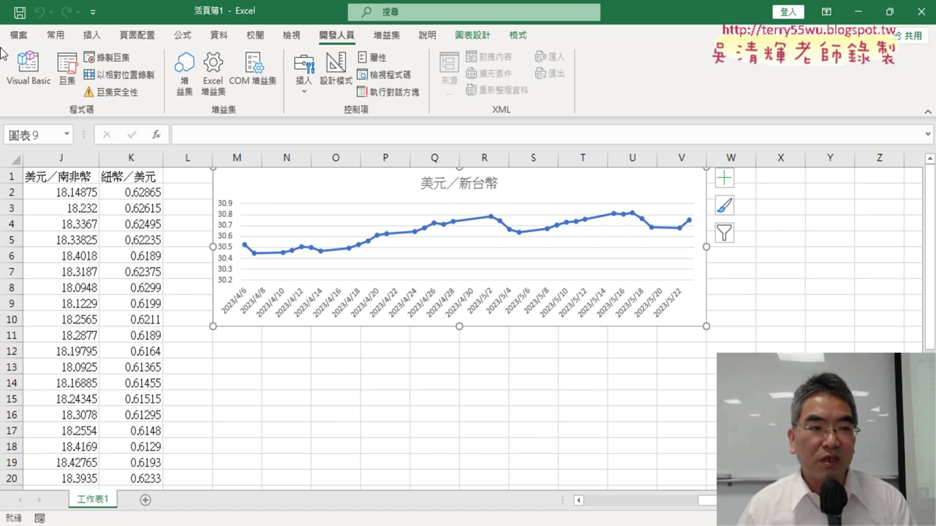
{"action": "left_click", "coordinate": [28, 69]}
Paste a duplicate of the 美元折線圖 macro code below its End Sub.
{"action": "left_click_drag", "start_coordinate": [373, 336], "coordinate": [376, 129]}
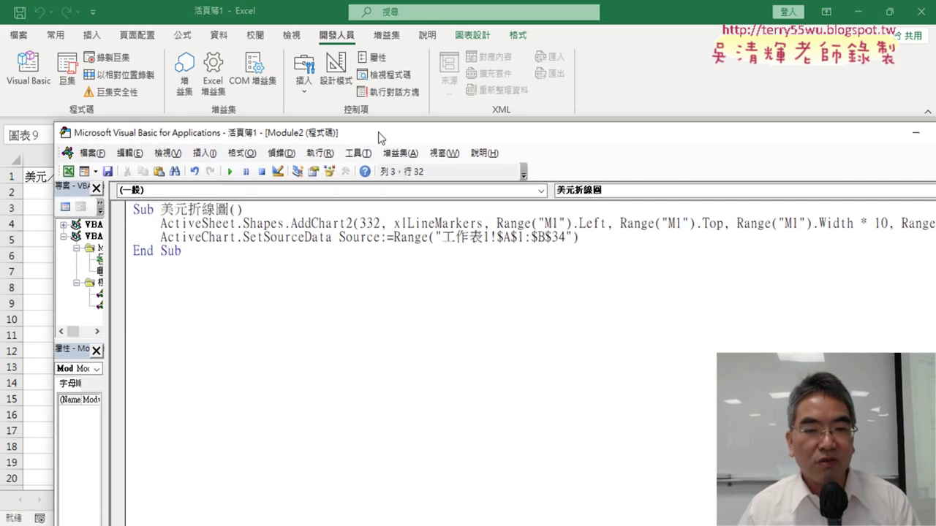
{"action": "left_click_drag", "start_coordinate": [193, 249], "coordinate": [133, 205]}
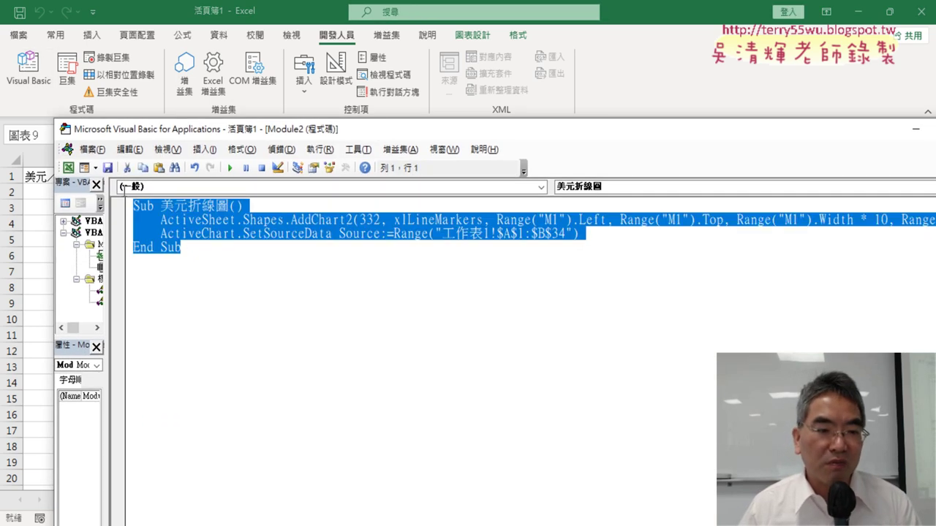
{"action": "right_click", "coordinate": [176, 226]}
{"action": "left_click", "coordinate": [209, 253]}
{"action": "left_click", "coordinate": [186, 266]}
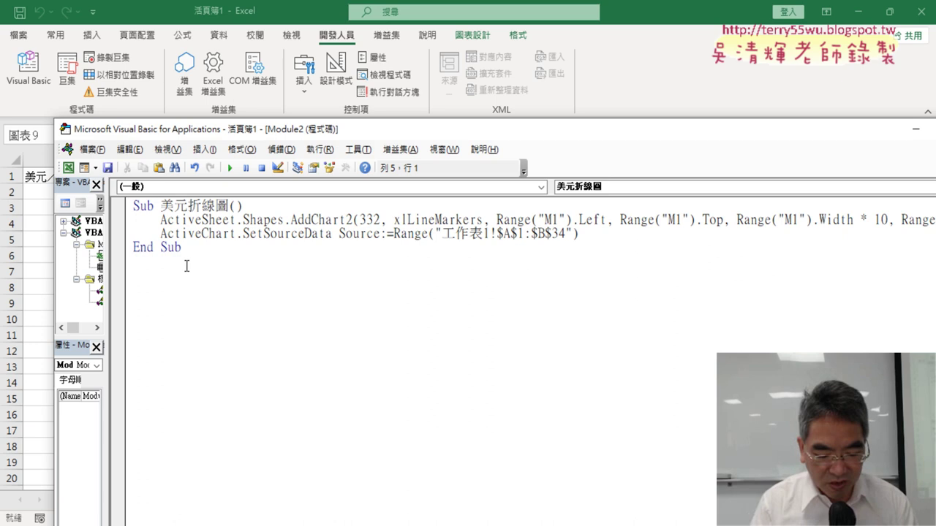
{"action": "key", "text": "ctrl+v"}
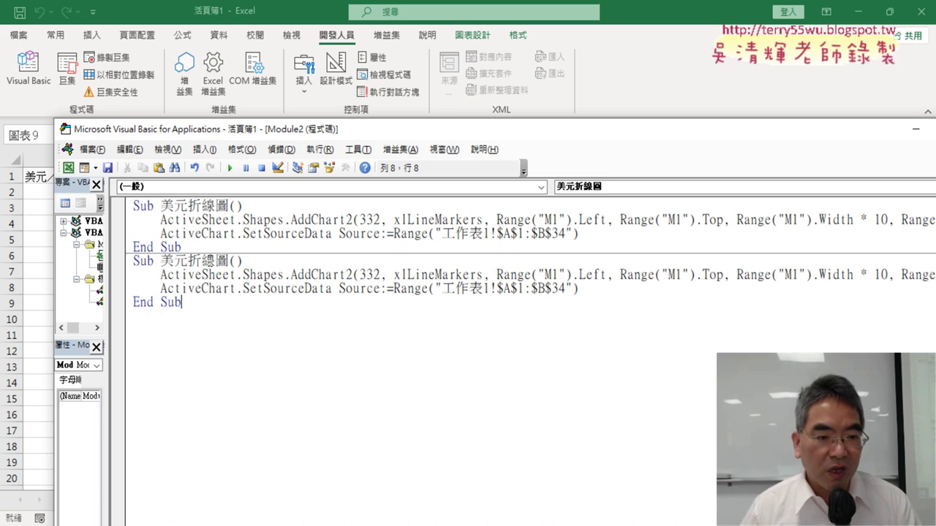
Rename the copied macro to 人民幣折線圖.
{"action": "left_click_drag", "start_coordinate": [188, 261], "coordinate": [160, 261]}
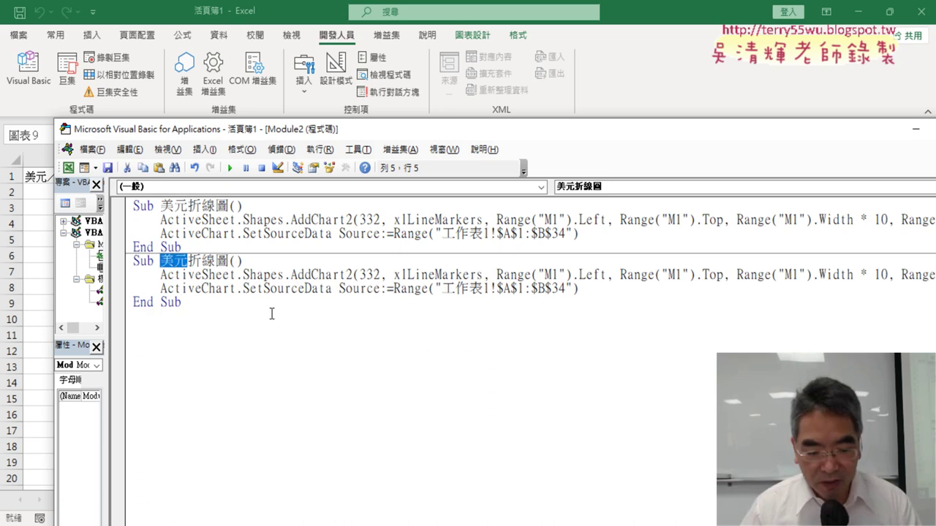
{"action": "key", "text": "BackSpace"}
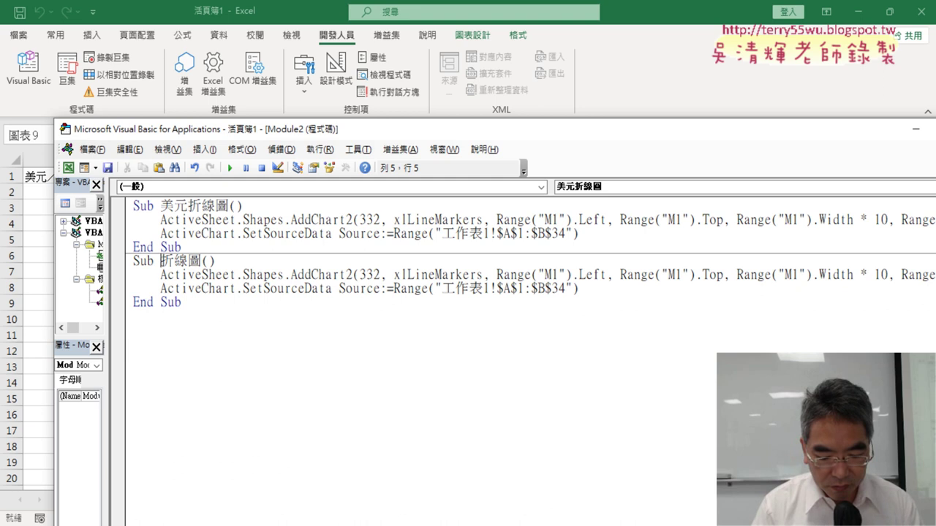
{"action": "type", "text": "ㄖㄣ6ㄇㄧ"}
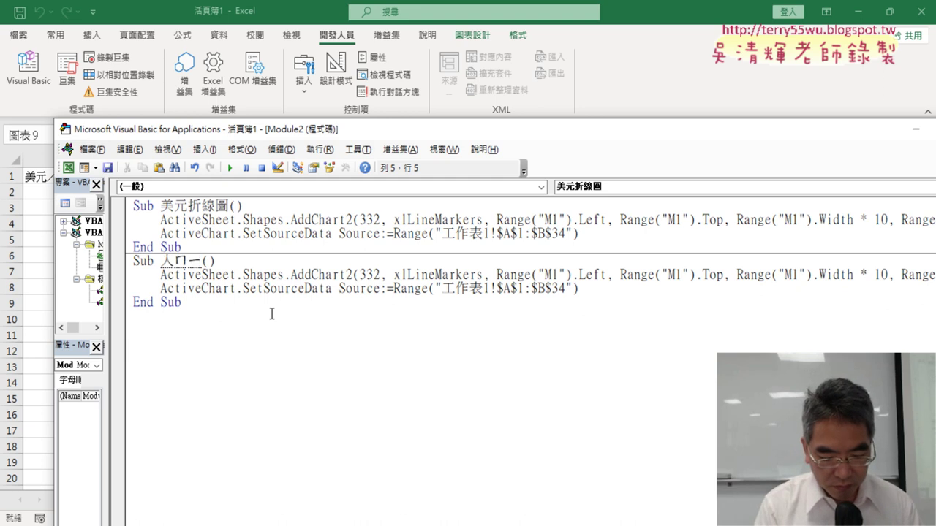
{"action": "type", "text": "ㄣ6"}
{"action": "type", "text": "ㄅㄧ"}
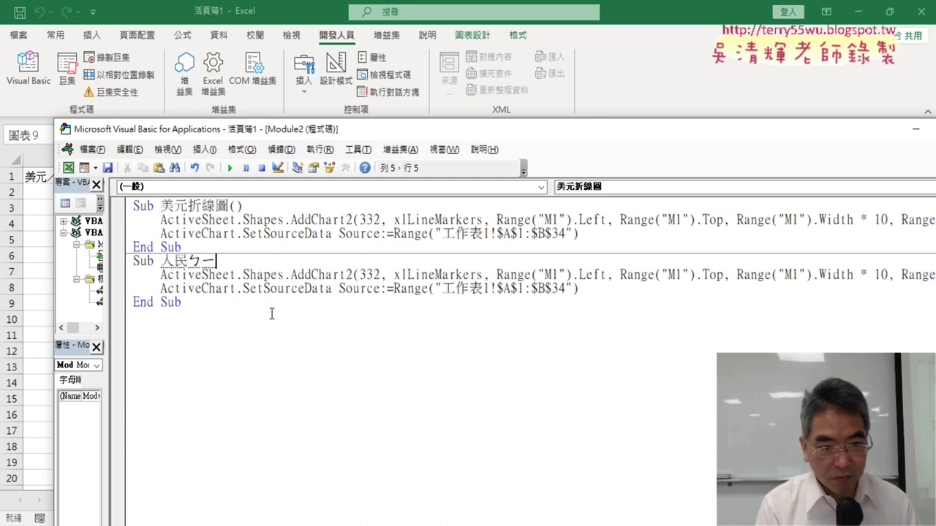
{"action": "type", "text": "4折線圖"}
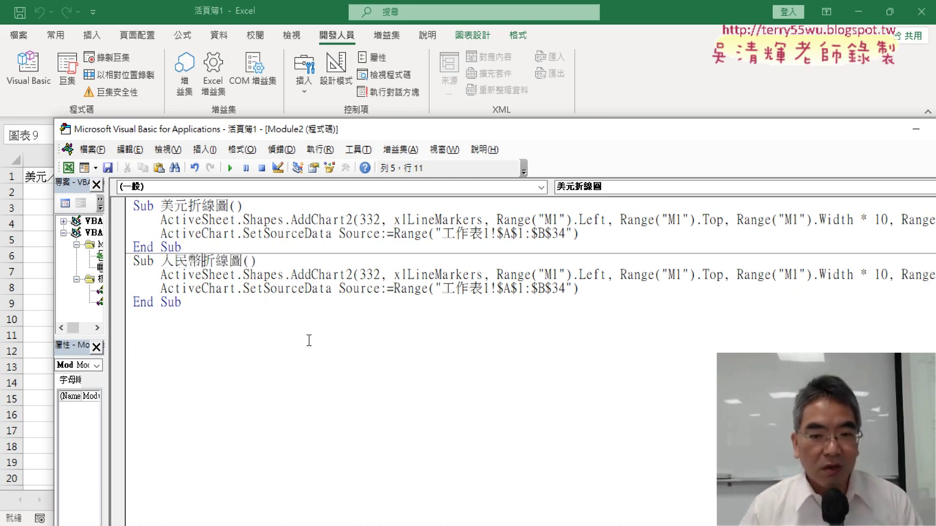
Change the 人民幣折線圖 chart's Left and Top references from M1 to M11.
{"action": "left_click_drag", "start_coordinate": [623, 135], "coordinate": [560, 367]}
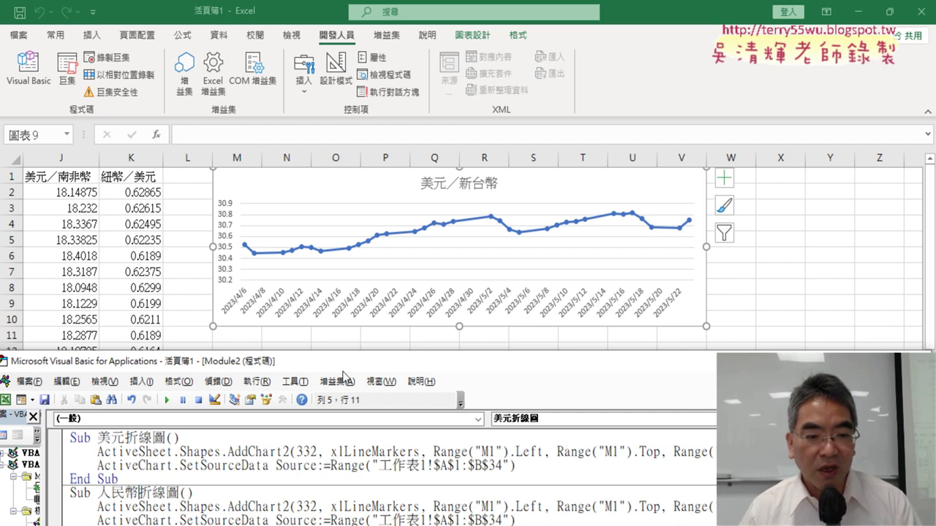
{"action": "left_click_drag", "start_coordinate": [343, 370], "coordinate": [373, 114]}
{"action": "left_click", "coordinate": [517, 257]}
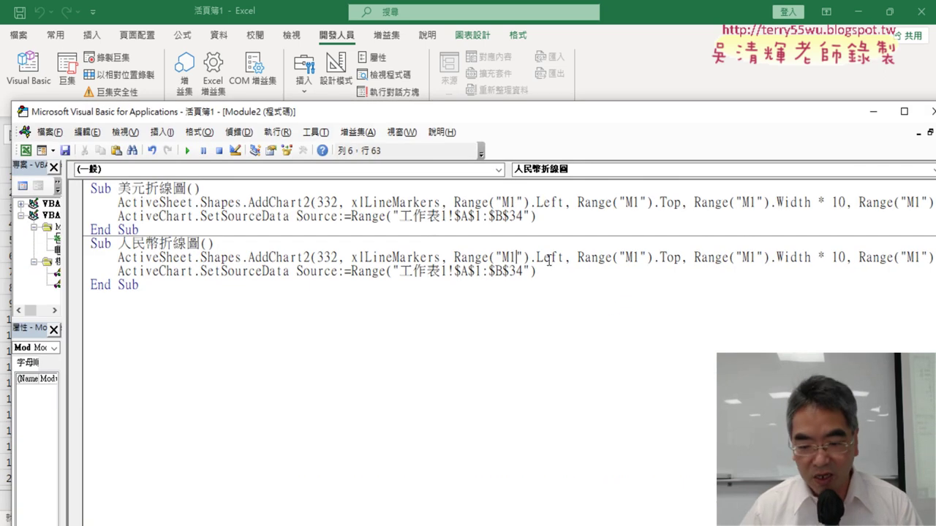
{"action": "type", "text": "1"}
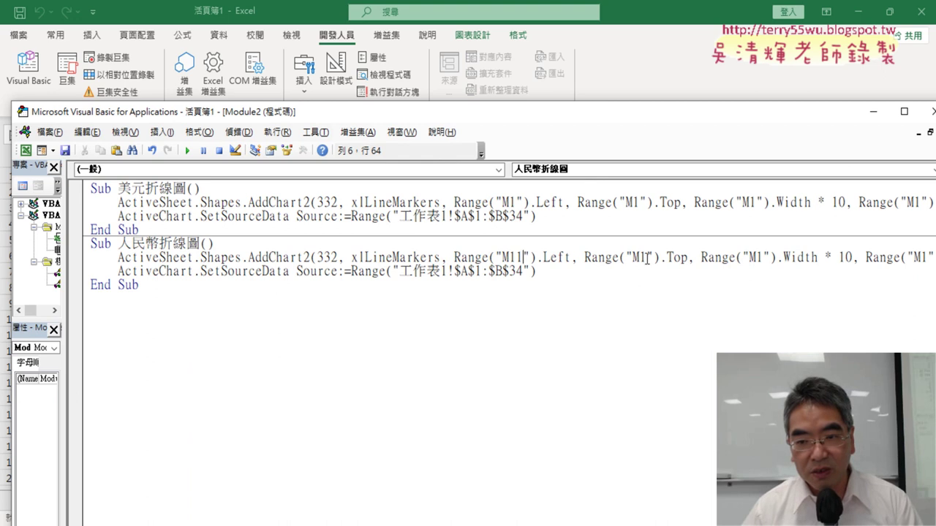
{"action": "left_click", "coordinate": [646, 258]}
{"action": "type", "text": "1"}
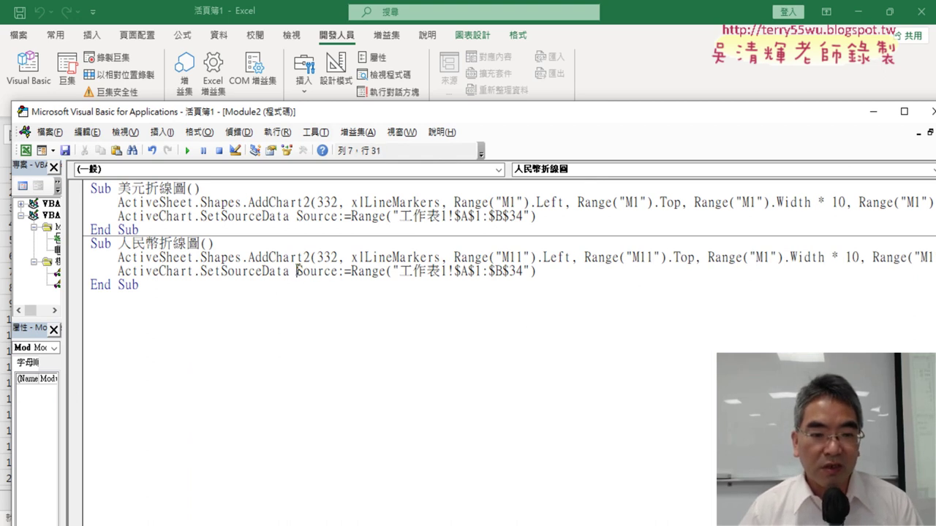
{"action": "left_click_drag", "start_coordinate": [296, 271], "coordinate": [337, 272]}
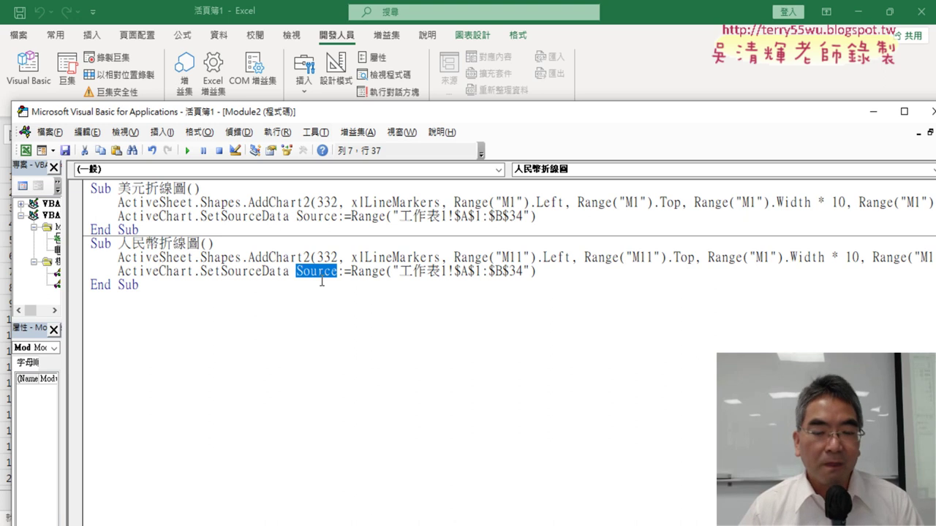
{"action": "left_click_drag", "start_coordinate": [490, 122], "coordinate": [702, 91]}
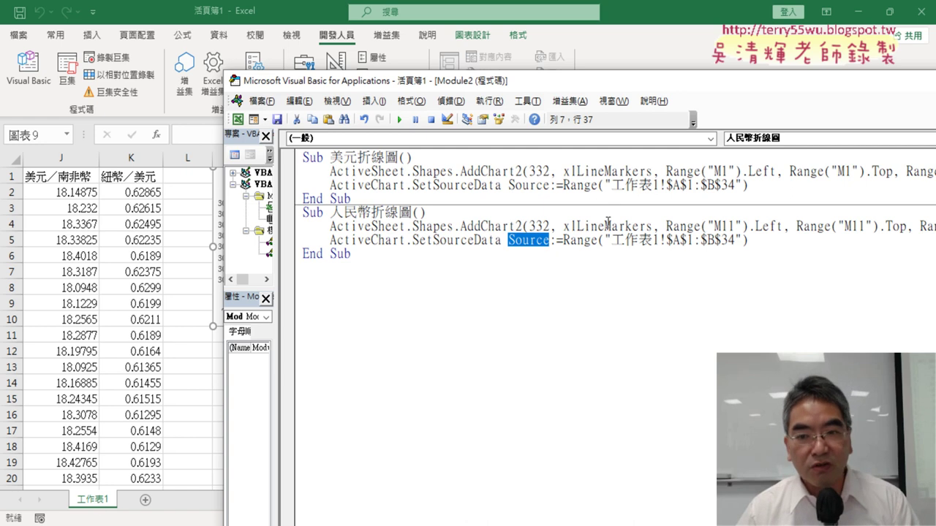
Strip '工作表1!' and the $ signs from the 美元折線圖 source range, leaving "A1:B34".
{"action": "left_click_drag", "start_coordinate": [613, 185], "coordinate": [666, 191]}
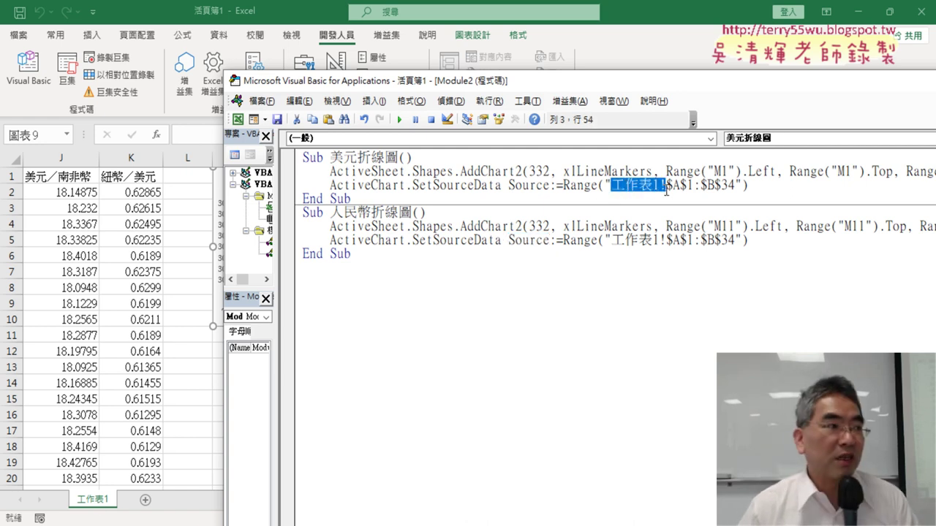
{"action": "key", "text": "Delete"}
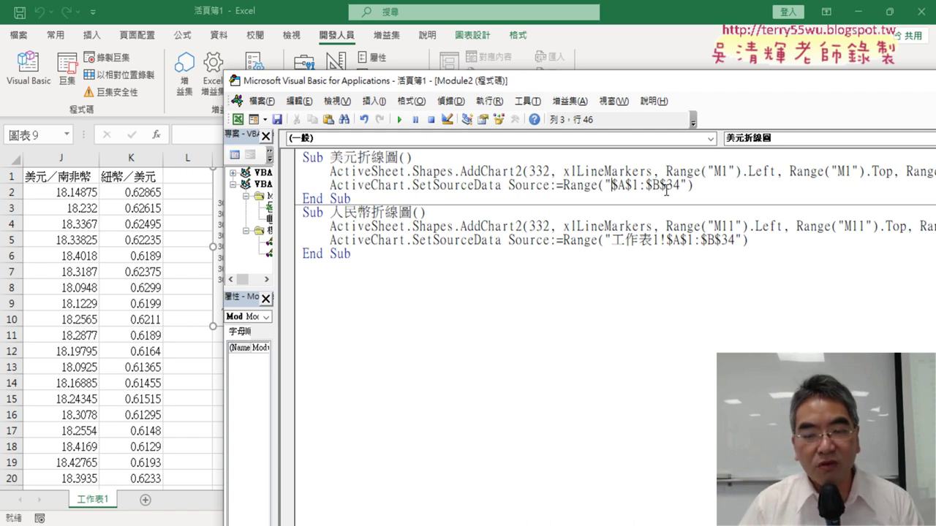
{"action": "key", "text": "Delete"}
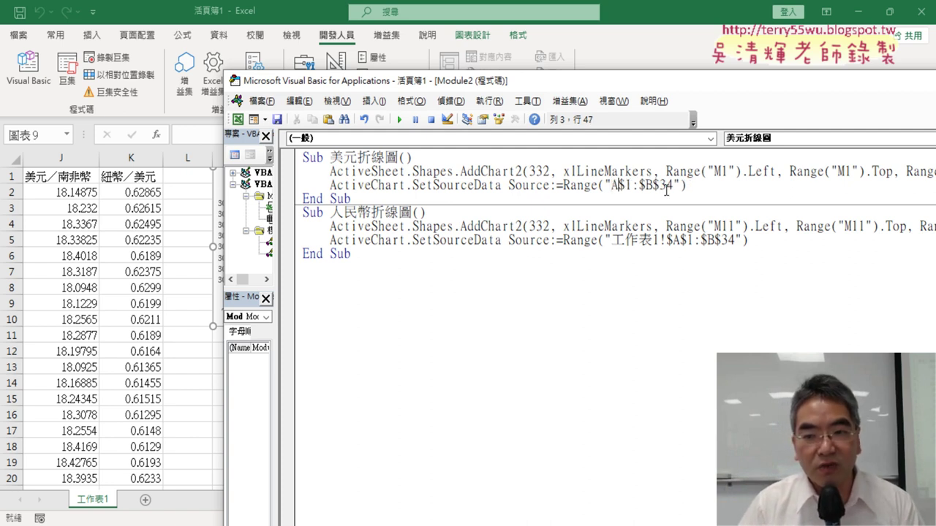
{"action": "key", "text": "Delete"}
{"action": "key", "text": "Delete"}
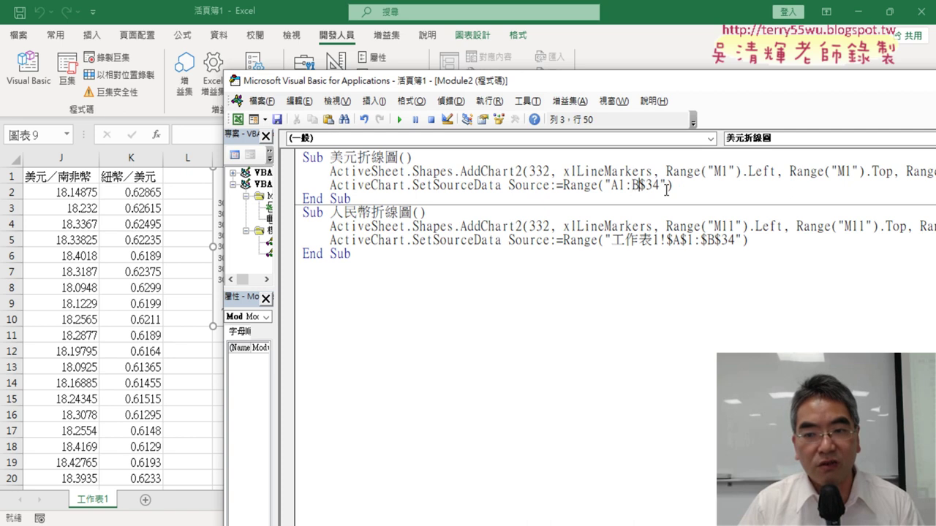
{"action": "key", "text": "Delete"}
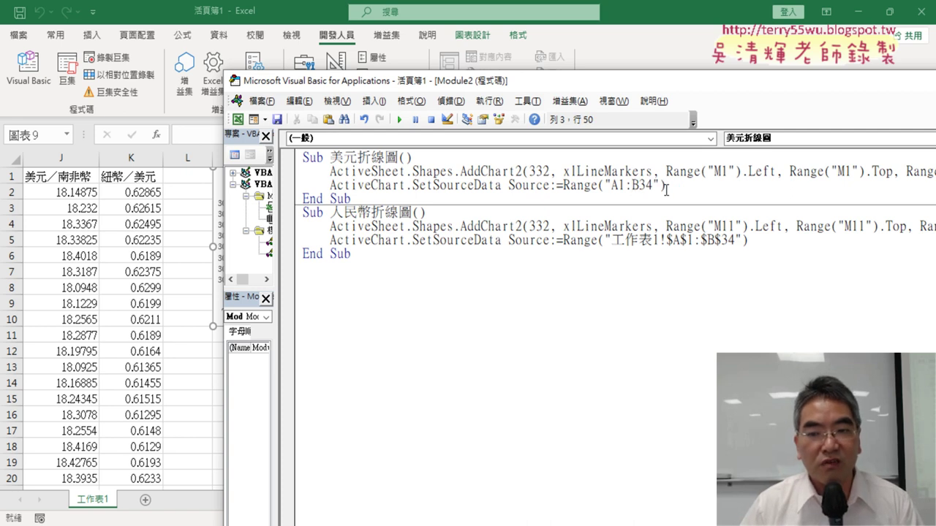
Strip the sheet name and $ signs from the 人民幣折線圖 range so it reads "A1:B34".
{"action": "left_click_drag", "start_coordinate": [612, 241], "coordinate": [654, 242]}
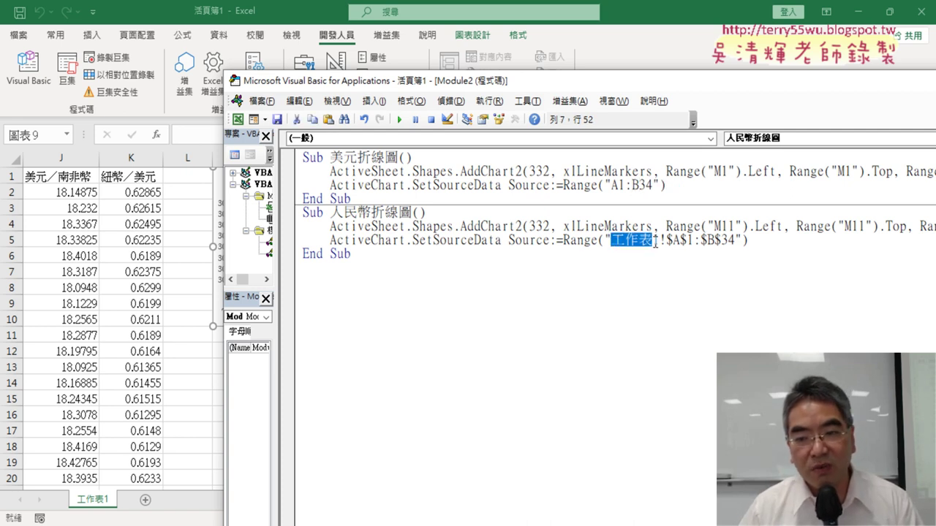
{"action": "key", "text": "Delete"}
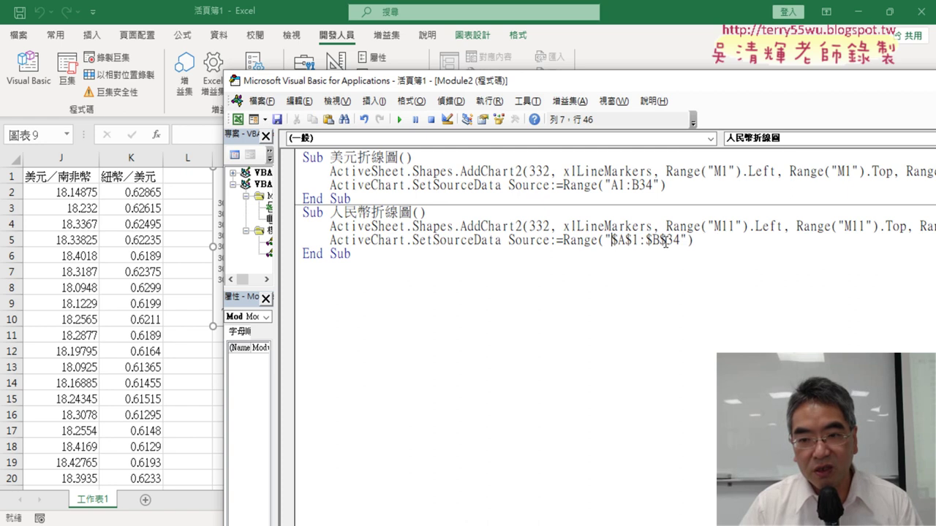
{"action": "key", "text": "Delete"}
{"action": "key", "text": "Right"}
{"action": "key", "text": "Delete"}
{"action": "key", "text": "Delete"}
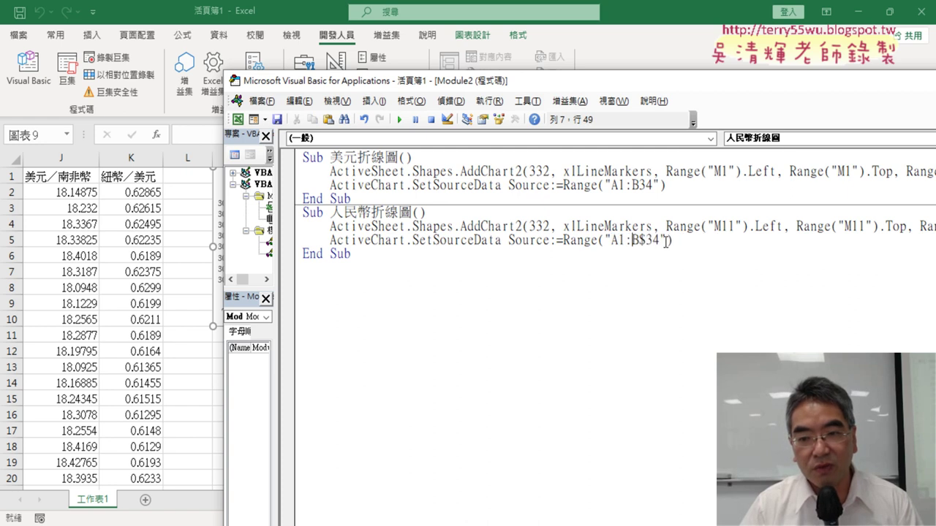
{"action": "key", "text": "Right"}
{"action": "key", "text": "Delete"}
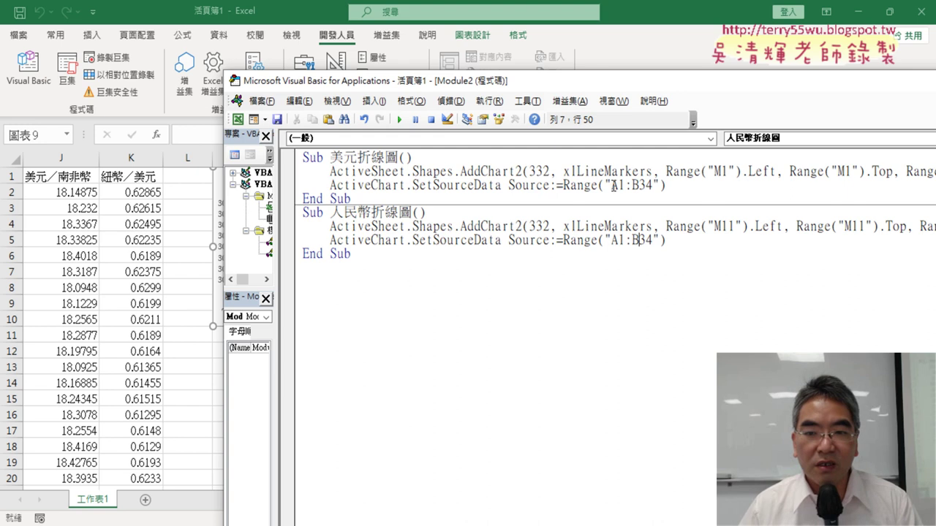
{"action": "left_click_drag", "start_coordinate": [611, 184], "coordinate": [652, 184]}
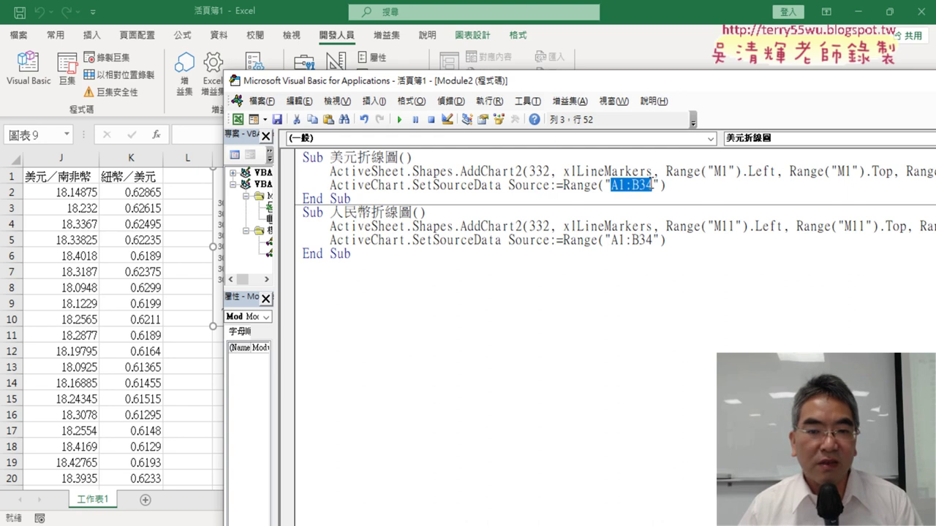
Check the 日期 and 人民幣／新台幣 column headers in cells A1 and C1.
{"action": "left_click", "coordinate": [125, 446]}
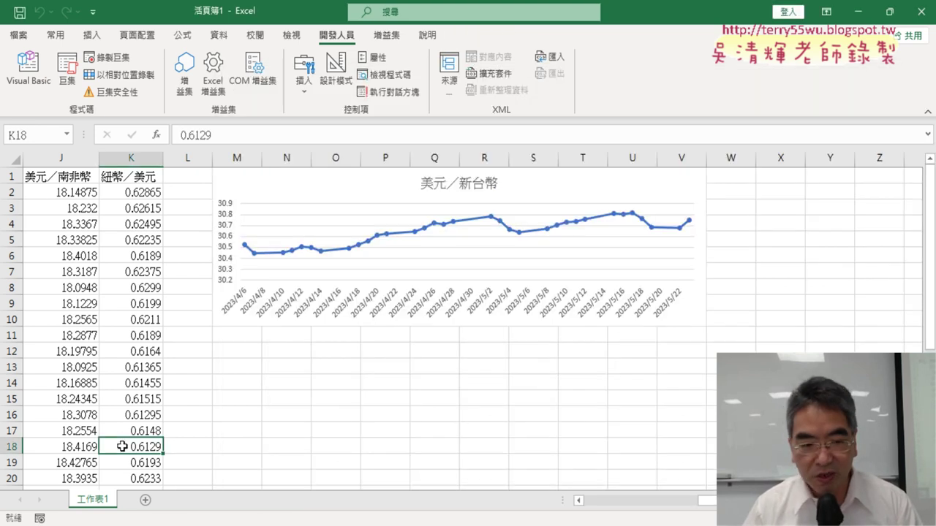
{"action": "key", "text": "Home"}
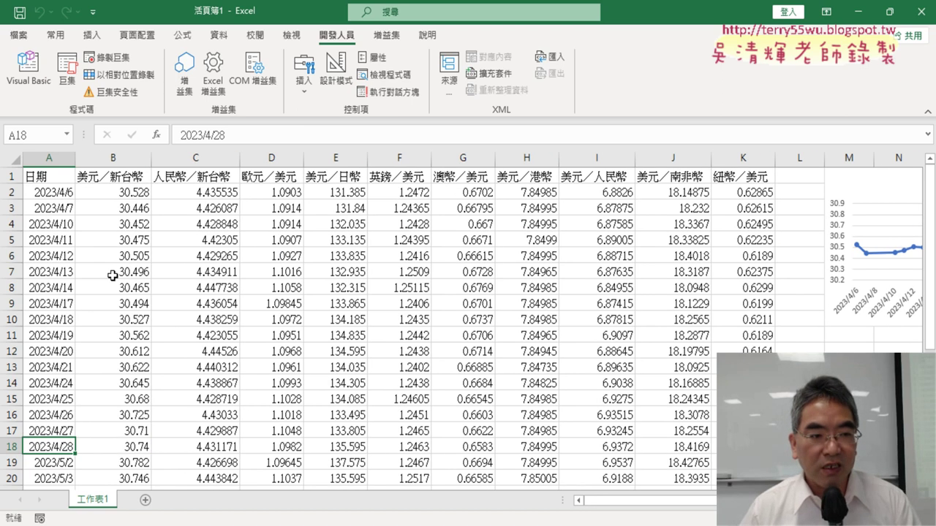
{"action": "left_click", "coordinate": [60, 183]}
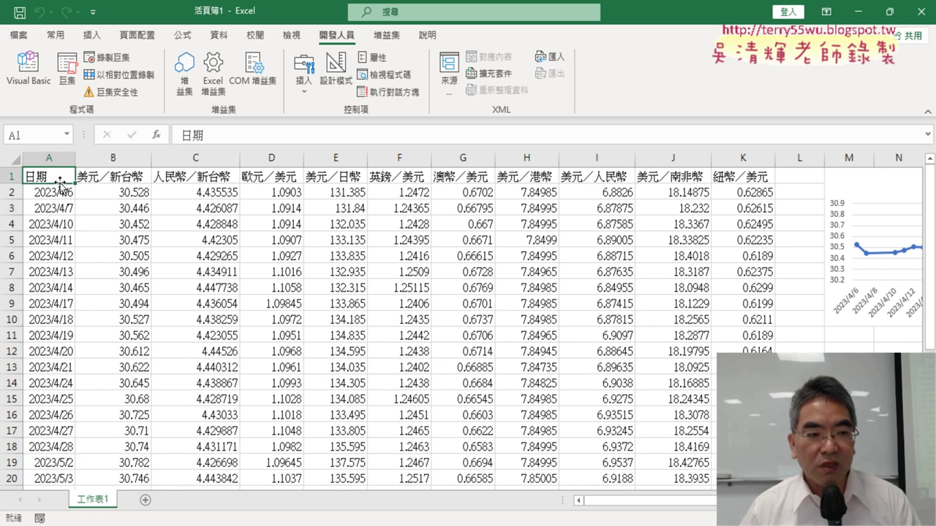
{"action": "left_click", "coordinate": [203, 177]}
Change the 人民幣折線圖 source range to "A1:C34".
{"action": "left_click", "coordinate": [29, 69]}
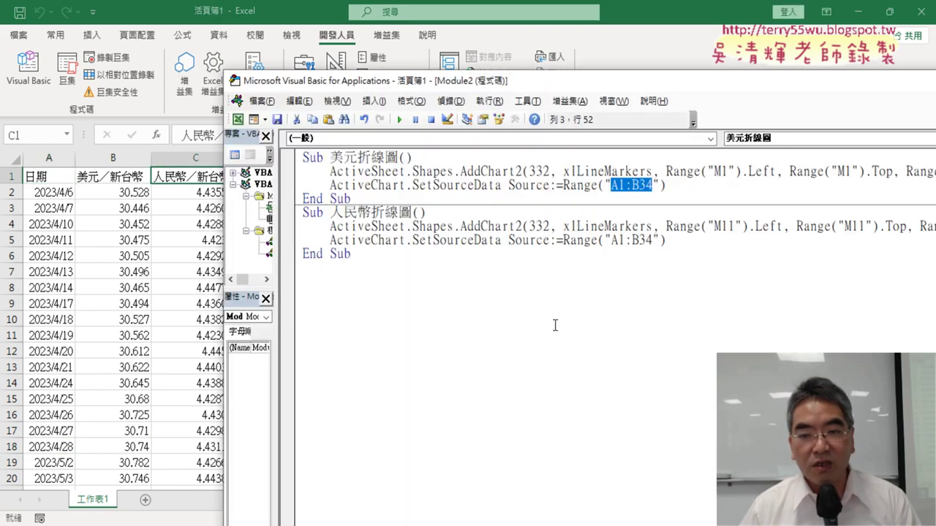
{"action": "left_click", "coordinate": [633, 240]}
{"action": "key", "text": "Delete"}
{"action": "type", "text": "C"}
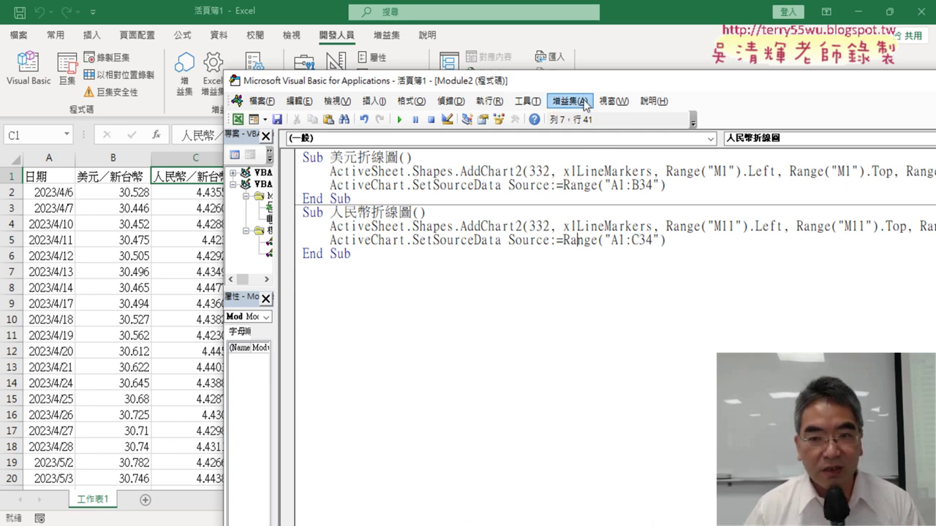
{"action": "left_click_drag", "start_coordinate": [585, 87], "coordinate": [154, 150]}
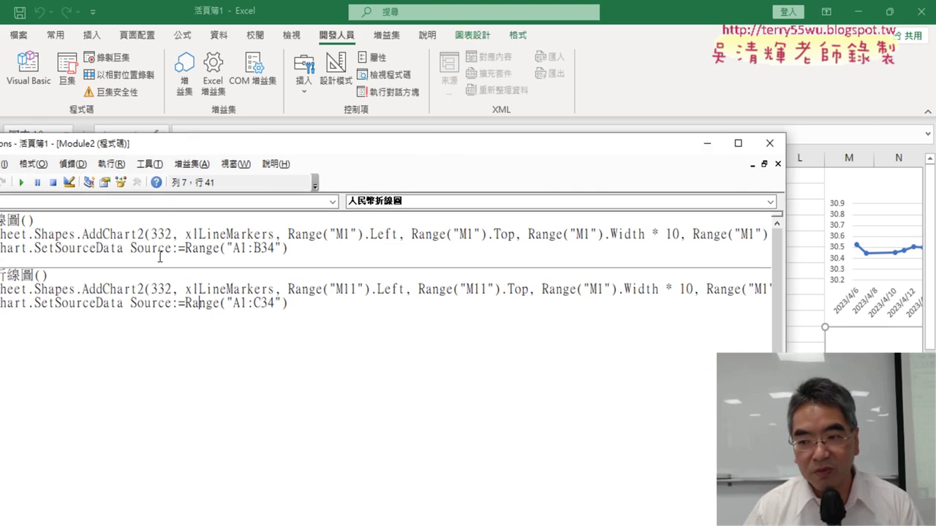
Run 人民幣折線圖, inspect its two-series chart at M11, then delete that chart.
{"action": "key", "text": "F5"}
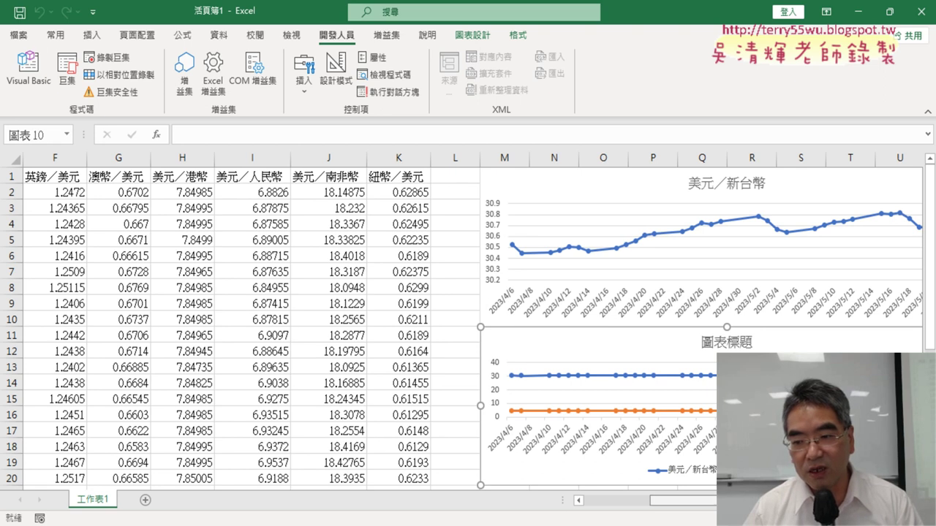
{"action": "scroll", "coordinate": [467, 322], "scroll_direction": "right", "scroll_amount": 2}
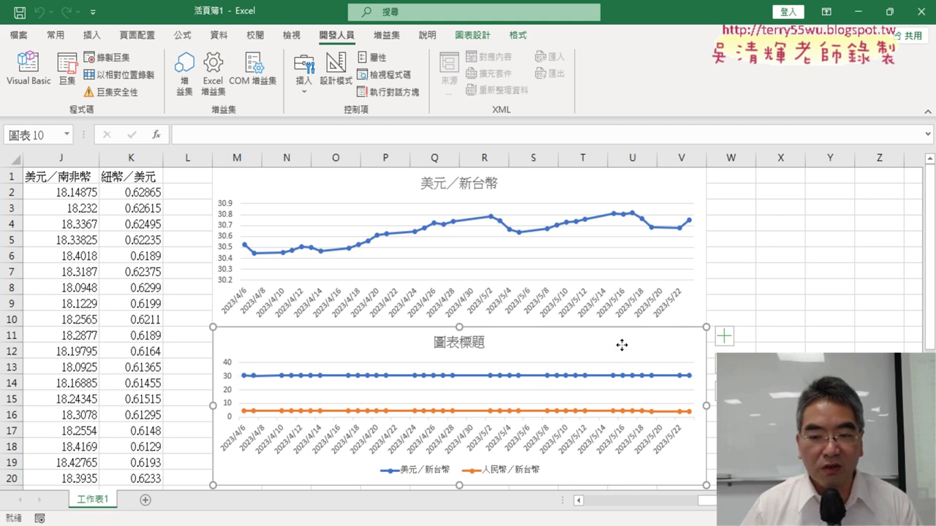
{"action": "key", "text": "Delete"}
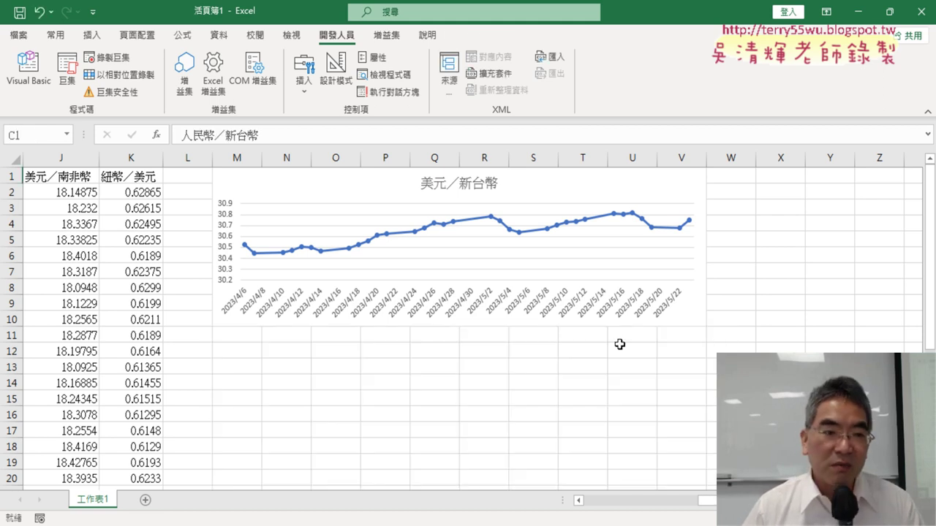
Rewrite the 人民幣折線圖 SetSourceData range as A1:A34 followed by C1:C34.
{"action": "left_click", "coordinate": [27, 69]}
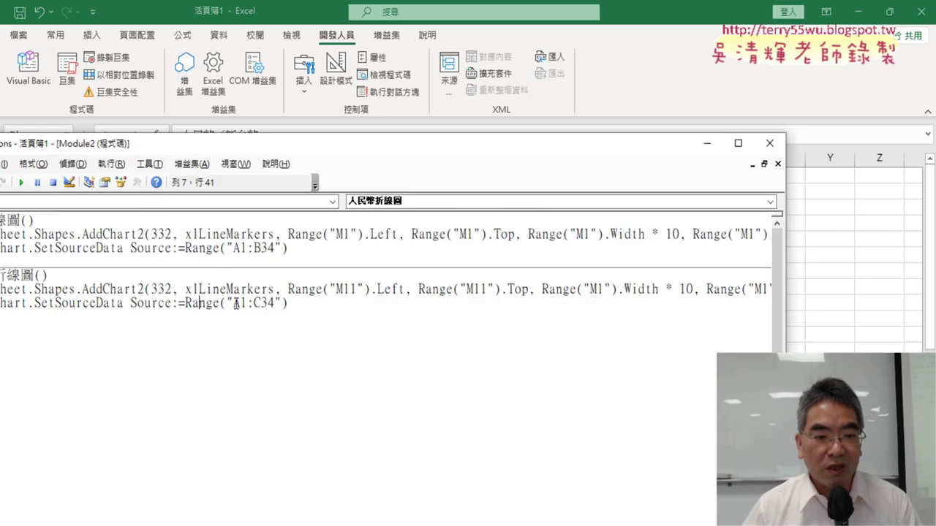
{"action": "left_click_drag", "start_coordinate": [233, 302], "coordinate": [267, 303]}
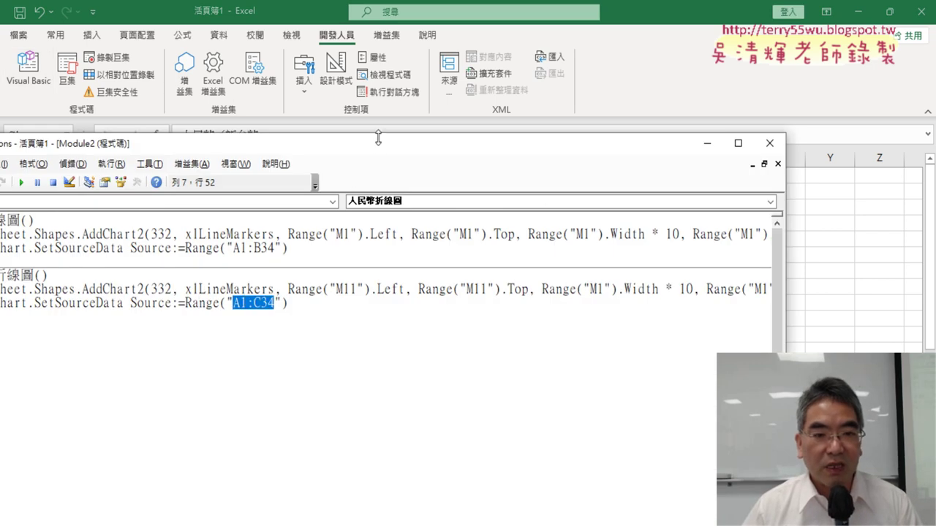
{"action": "left_click_drag", "start_coordinate": [378, 138], "coordinate": [635, 43]}
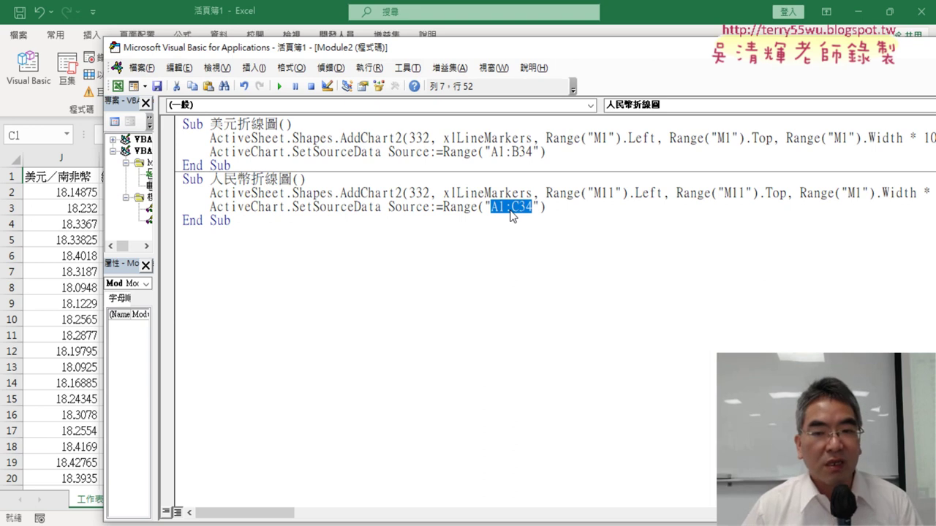
{"action": "left_click", "coordinate": [532, 212]}
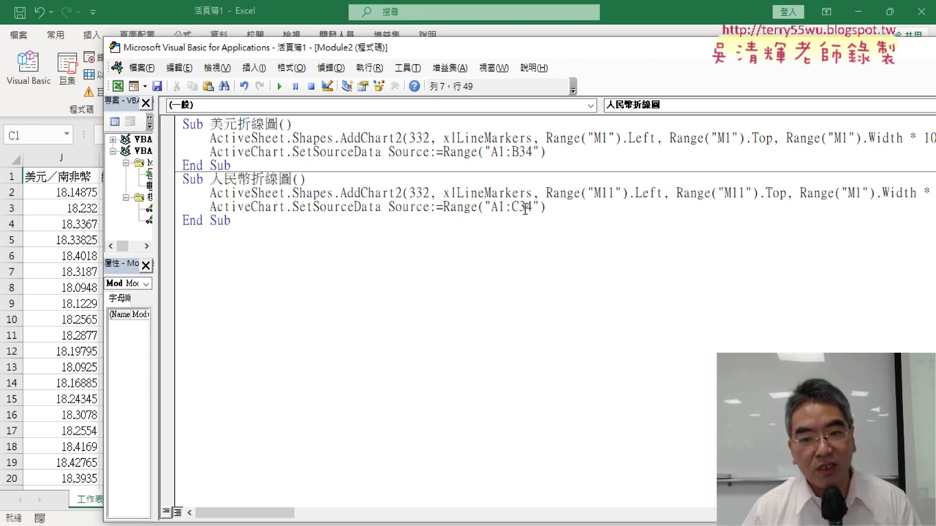
{"action": "left_click", "coordinate": [518, 207]}
{"action": "left_click_drag", "start_coordinate": [519, 207], "coordinate": [511, 207]}
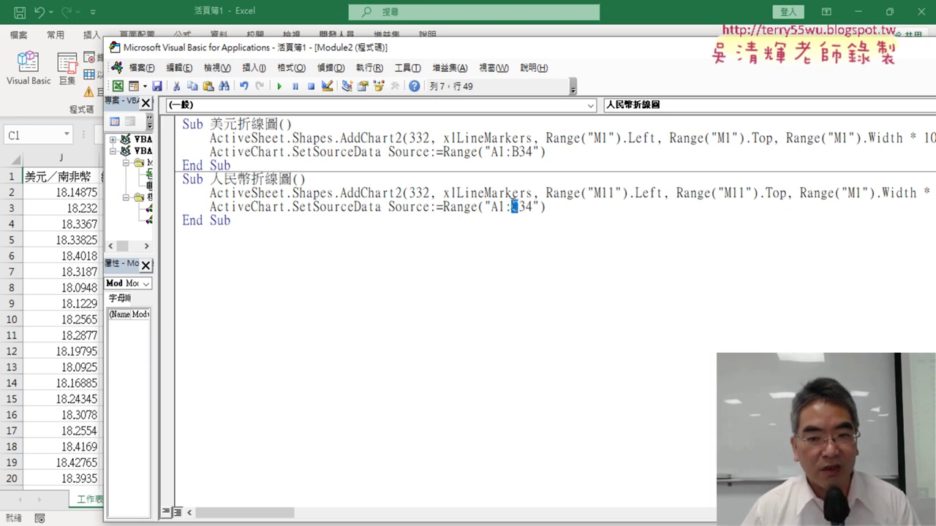
{"action": "type", "text": "A"}
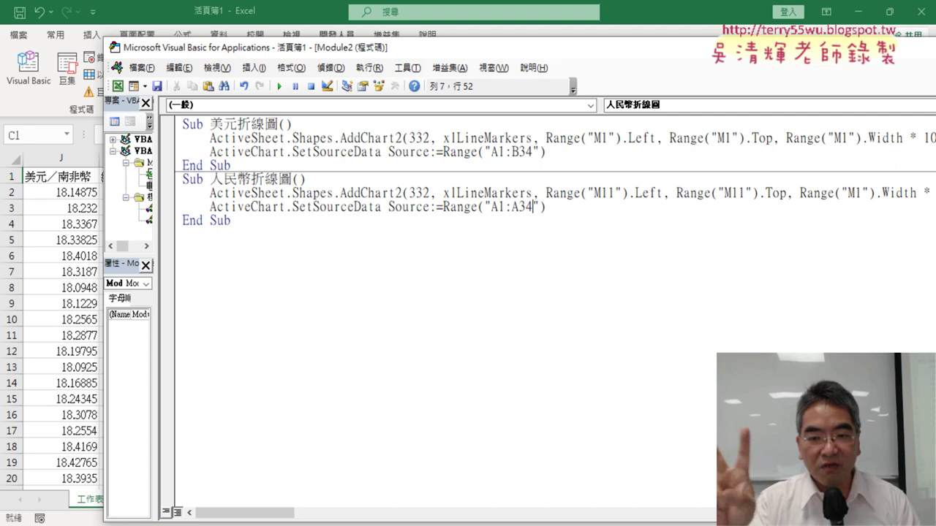
{"action": "type", "text": "ㄓ"}
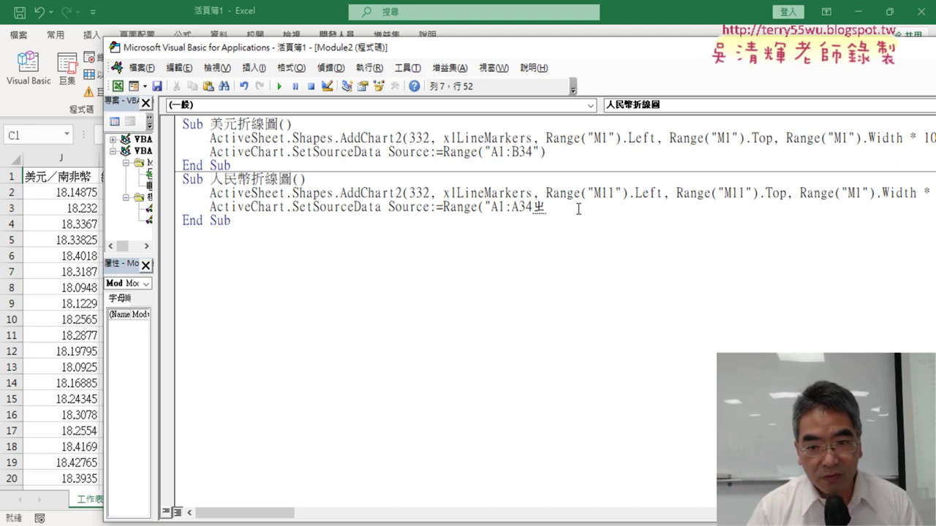
{"action": "key", "text": "BackSpace"}
{"action": "type", "text": ","}
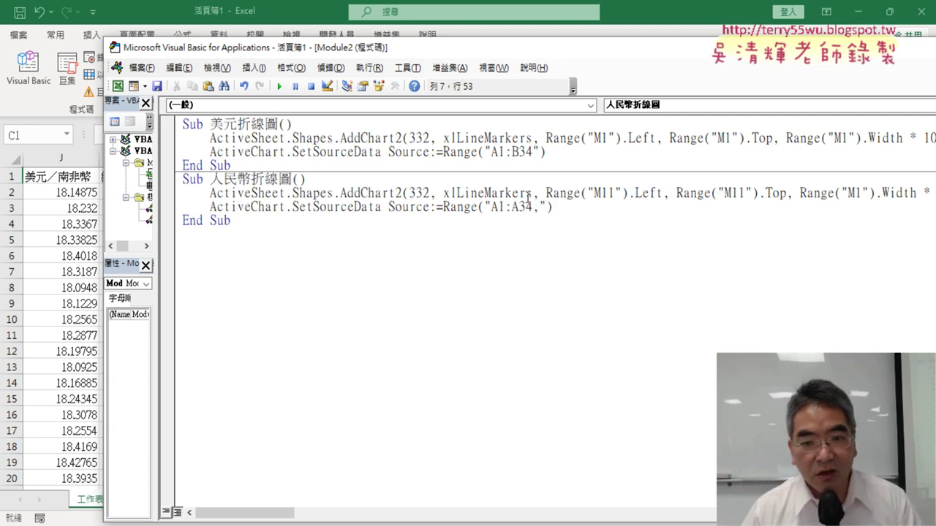
{"action": "left_click_drag", "start_coordinate": [490, 209], "coordinate": [517, 208]}
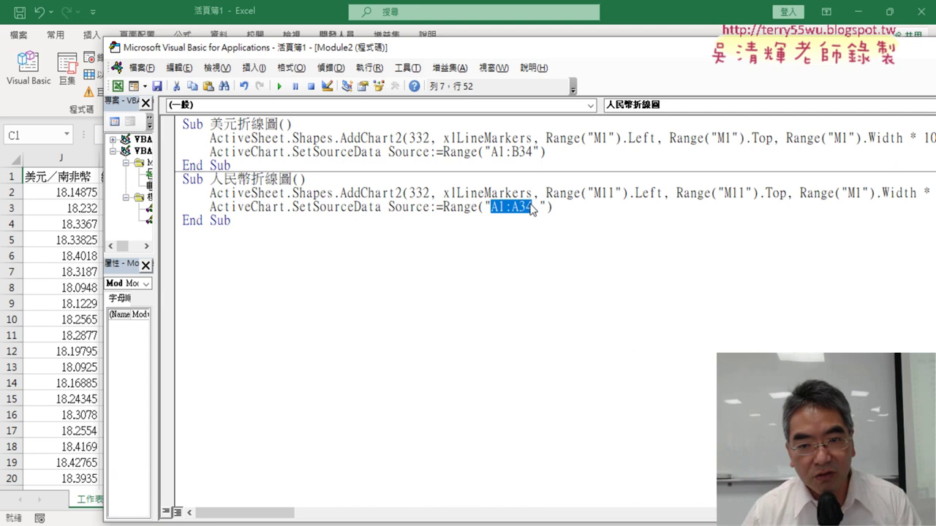
{"action": "left_click_drag", "start_coordinate": [541, 212], "coordinate": [541, 211]}
{"action": "type", "text": ",A1:A34"}
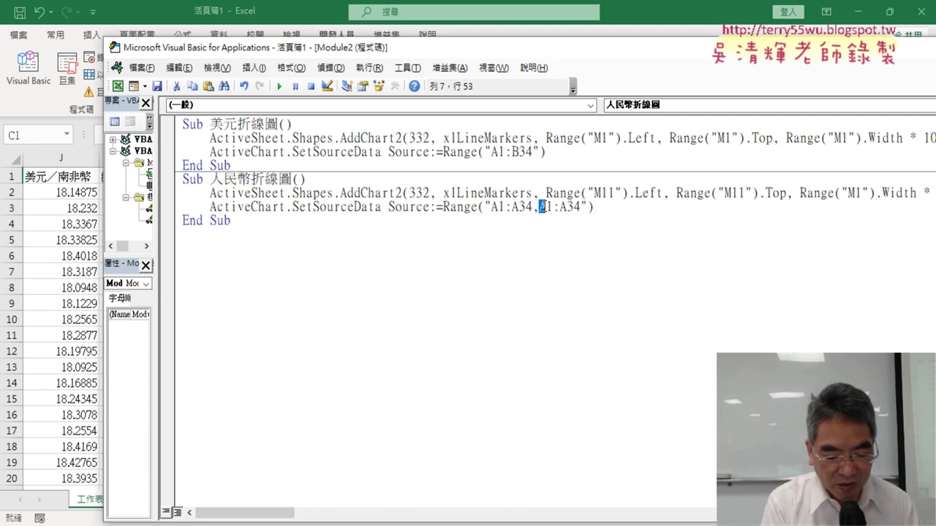
{"action": "type", "text": "C"}
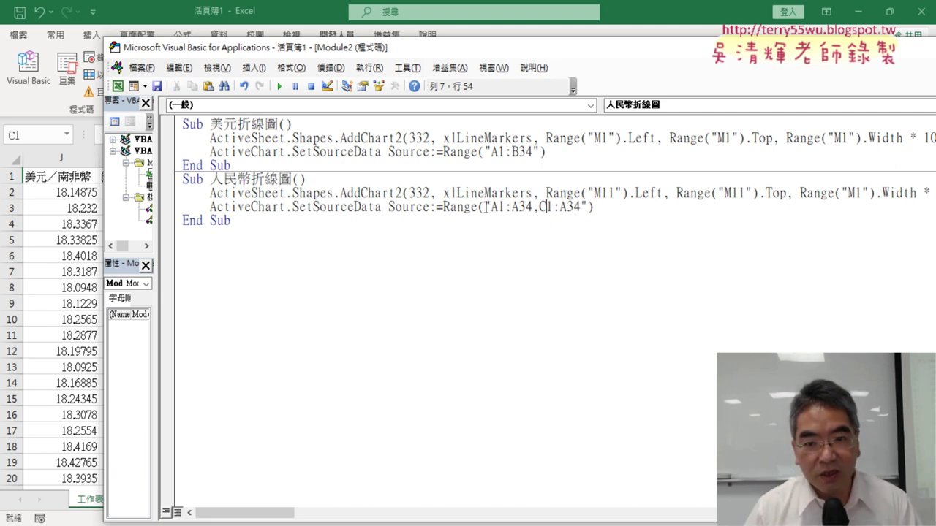
{"action": "left_click_drag", "start_coordinate": [486, 208], "coordinate": [519, 209]}
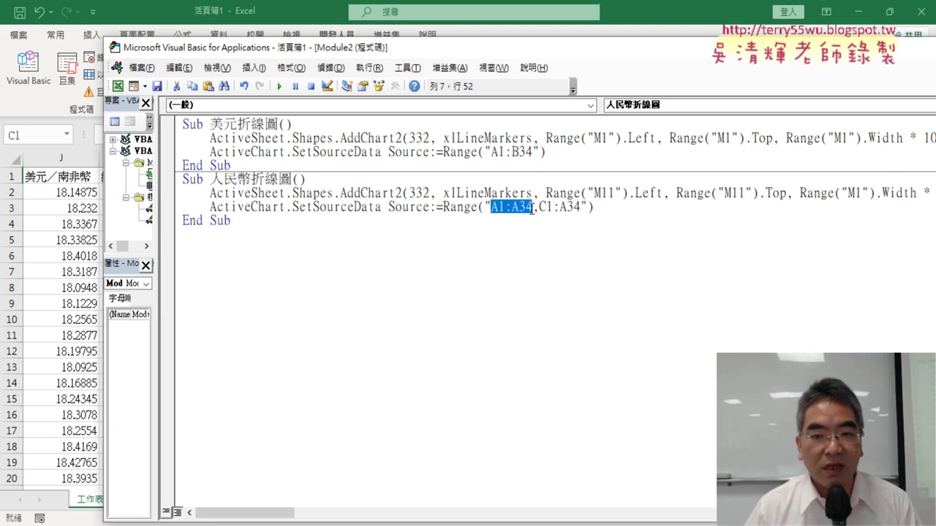
{"action": "left_click_drag", "start_coordinate": [565, 208], "coordinate": [560, 209]}
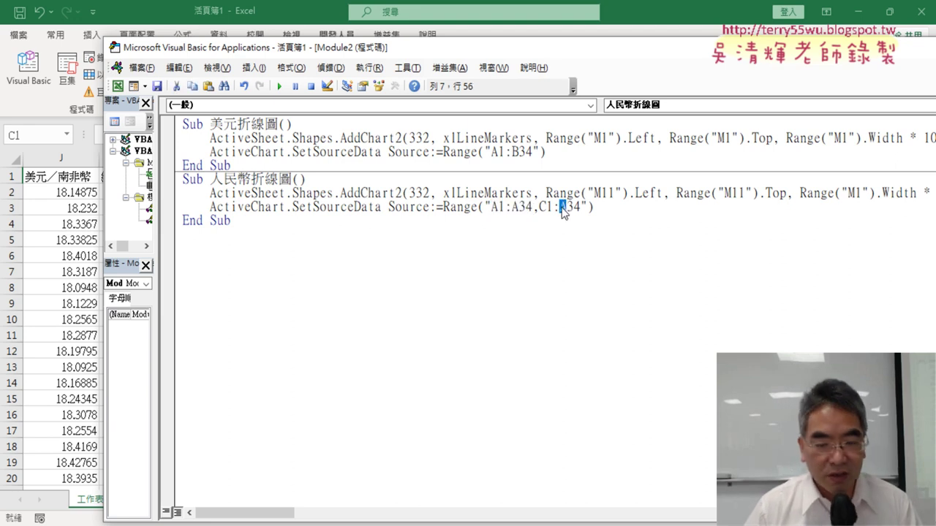
{"action": "type", "text": "C"}
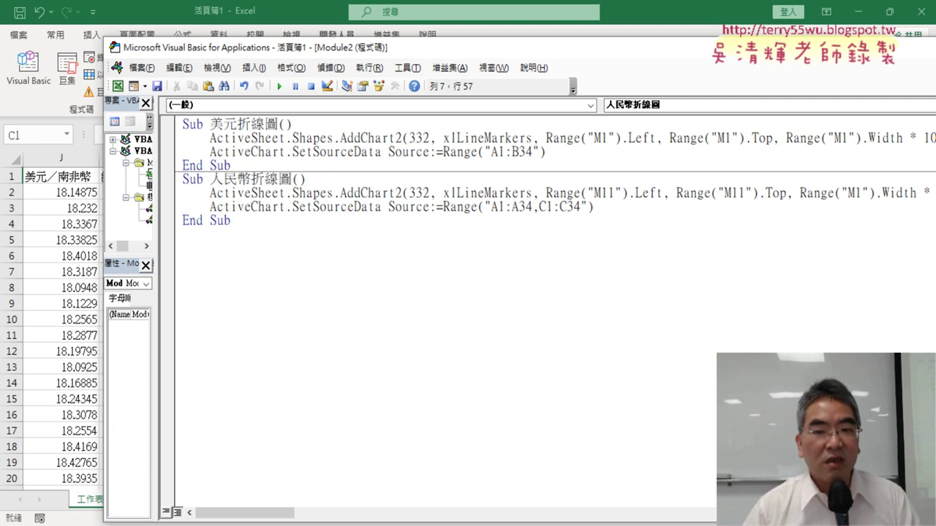
Remove the extra quotation marks so it reads Range("A1:A34,C1:C34").
{"action": "left_click_drag", "start_coordinate": [490, 206], "coordinate": [580, 207]}
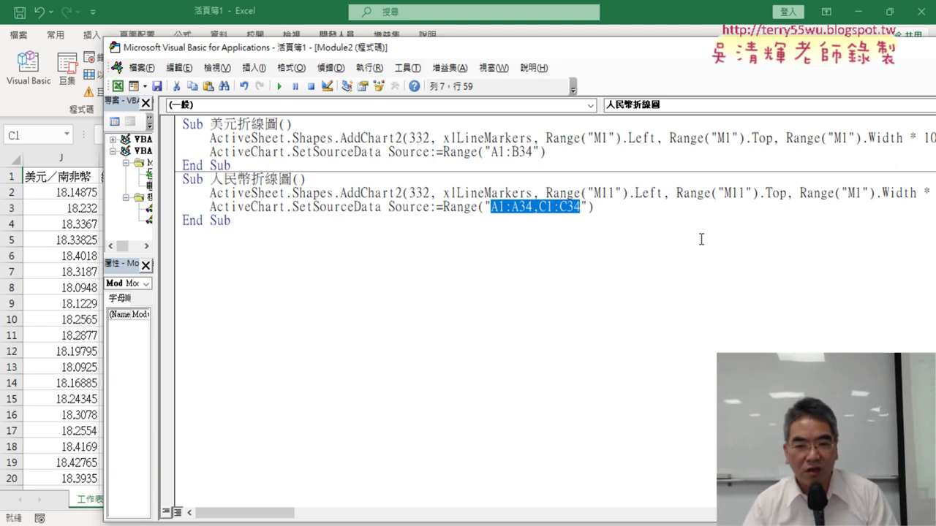
{"action": "left_click", "coordinate": [533, 208]}
{"action": "type", "text": "\","}
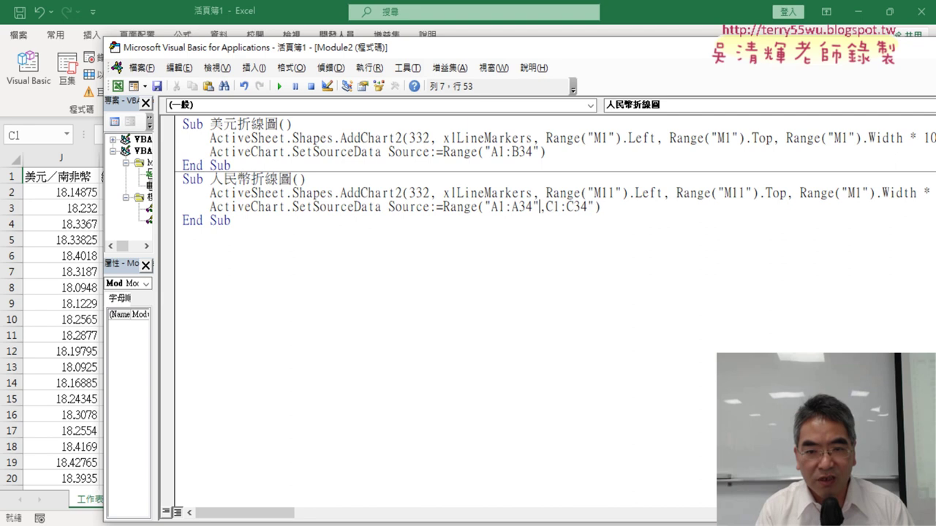
{"action": "type", "text": "\""}
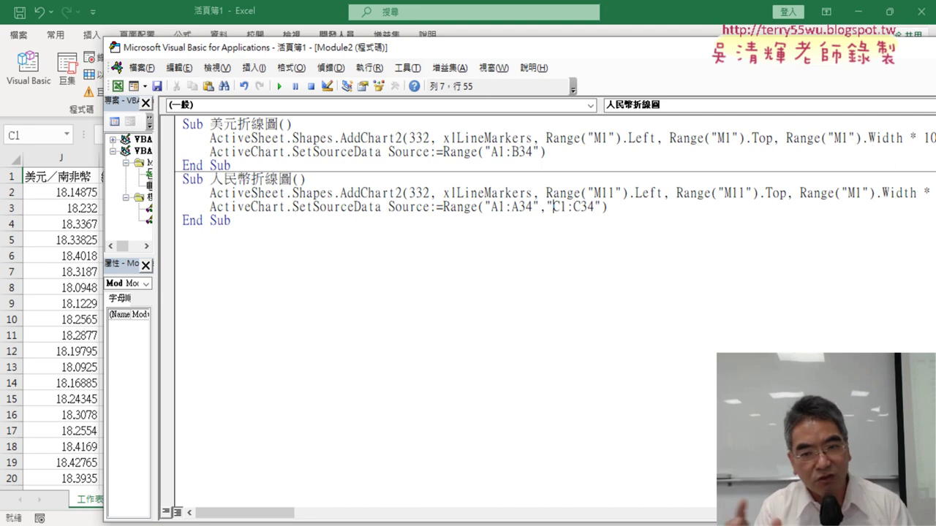
{"action": "key", "text": "BackSpace"}
{"action": "key", "text": "Left"}
{"action": "key", "text": "BackSpace"}
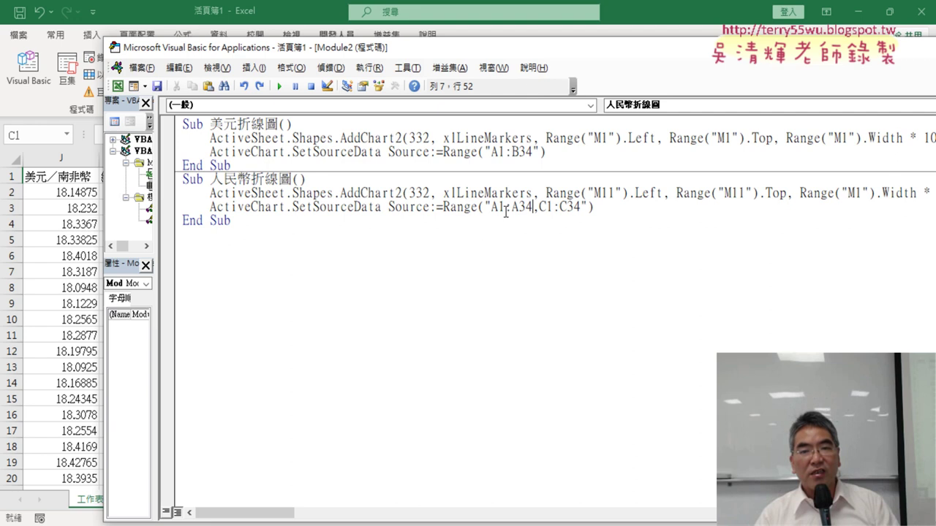
{"action": "left_click_drag", "start_coordinate": [515, 48], "coordinate": [264, 59]}
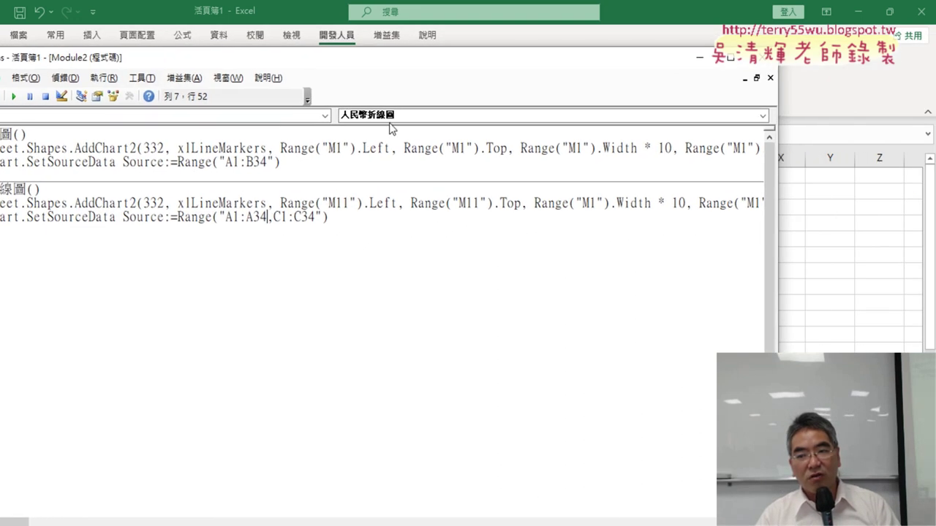
Run 人民幣折線圖 to draw a single-series 人民幣／新台幣 chart at M11.
{"action": "left_click_drag", "start_coordinate": [782, 263], "coordinate": [215, 245]}
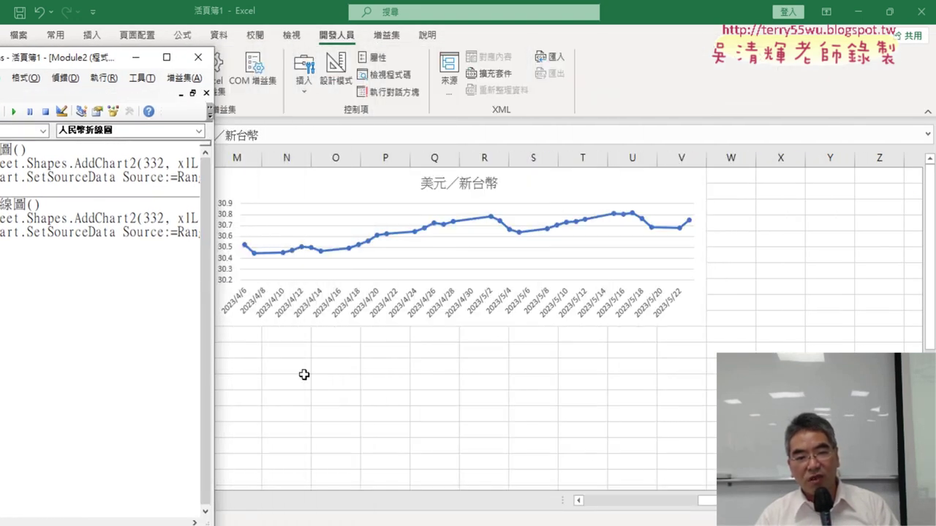
{"action": "left_click", "coordinate": [13, 113]}
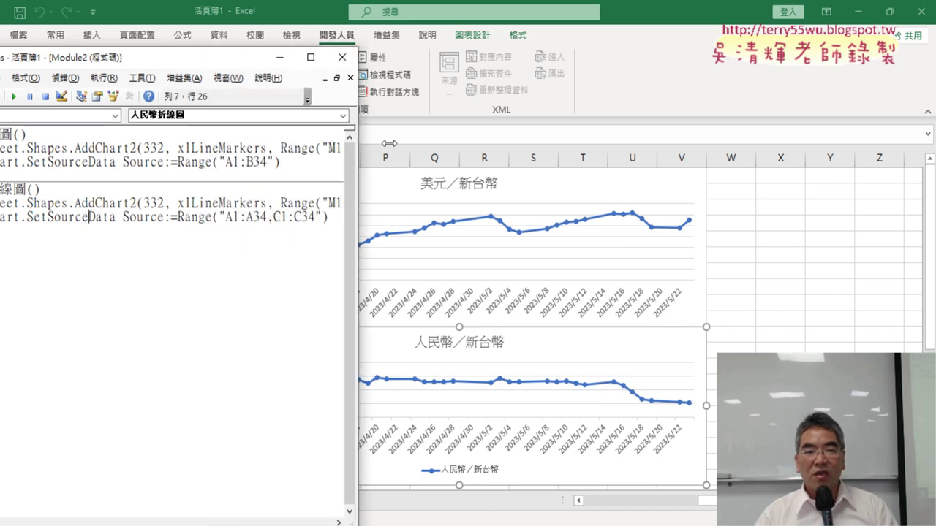
{"action": "left_click_drag", "start_coordinate": [216, 135], "coordinate": [640, 136]}
{"action": "mouse_move", "coordinate": [446, 63]}
{"action": "left_mouse_down"}
{"action": "mouse_move", "coordinate": [516, 66]}
{"action": "mouse_move", "coordinate": [665, 48]}
{"action": "left_mouse_up"}
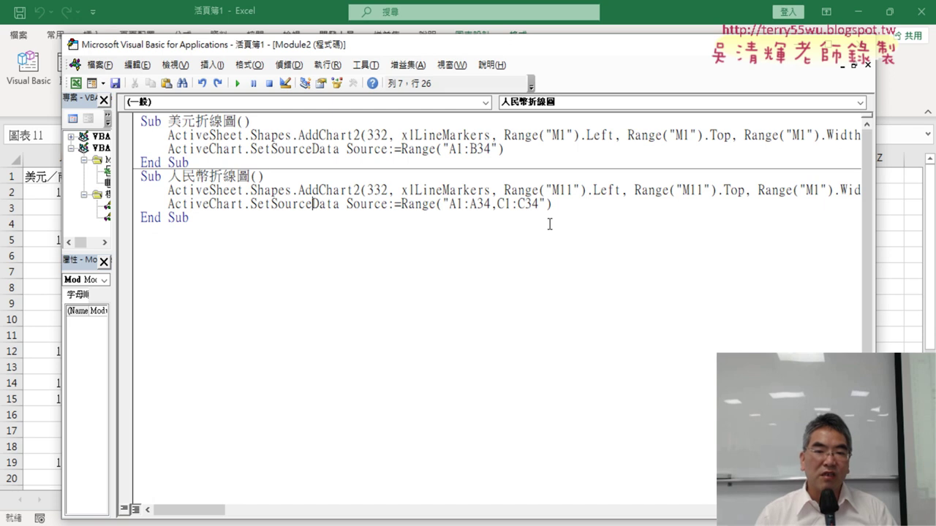
Replace 美元折線圖's A1:B34 range with the copied split range, edited to A1:A34,B1:B34.
{"action": "left_click", "coordinate": [421, 148]}
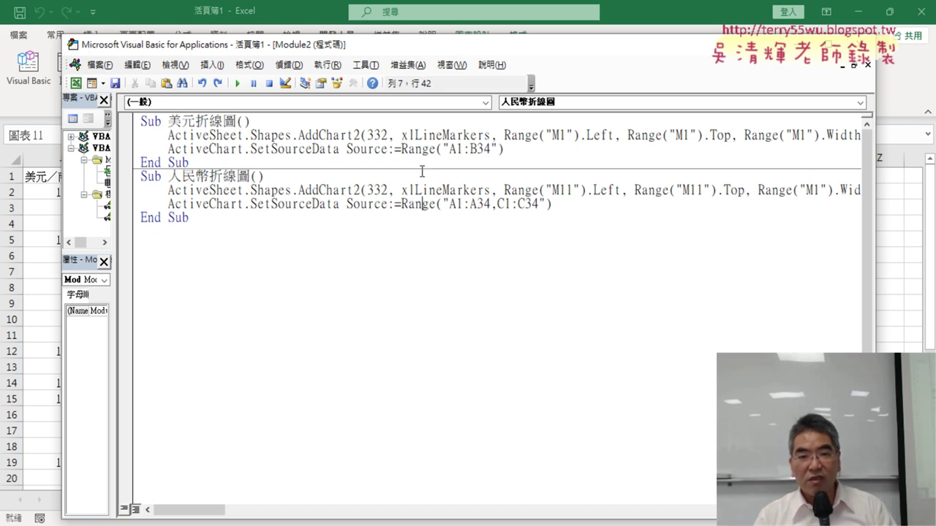
{"action": "left_click", "coordinate": [487, 189]}
{"action": "left_click_drag", "start_coordinate": [547, 205], "coordinate": [442, 206]}
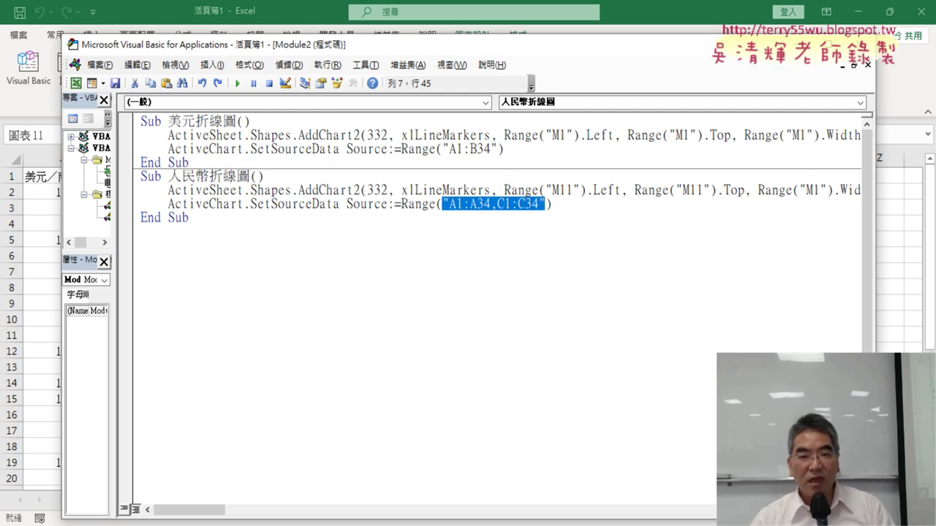
{"action": "left_click_drag", "start_coordinate": [500, 150], "coordinate": [443, 150]}
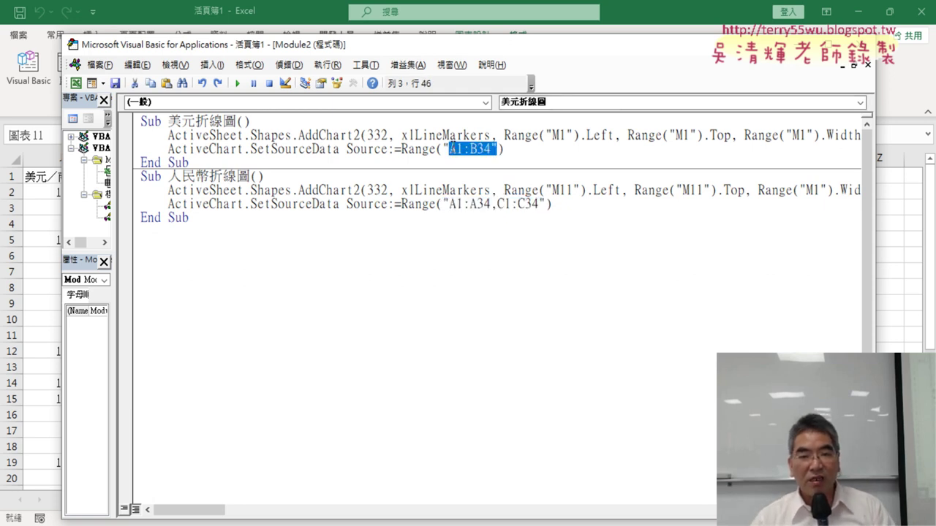
{"action": "type", "text": "\"A1:A34,C1:C34\""}
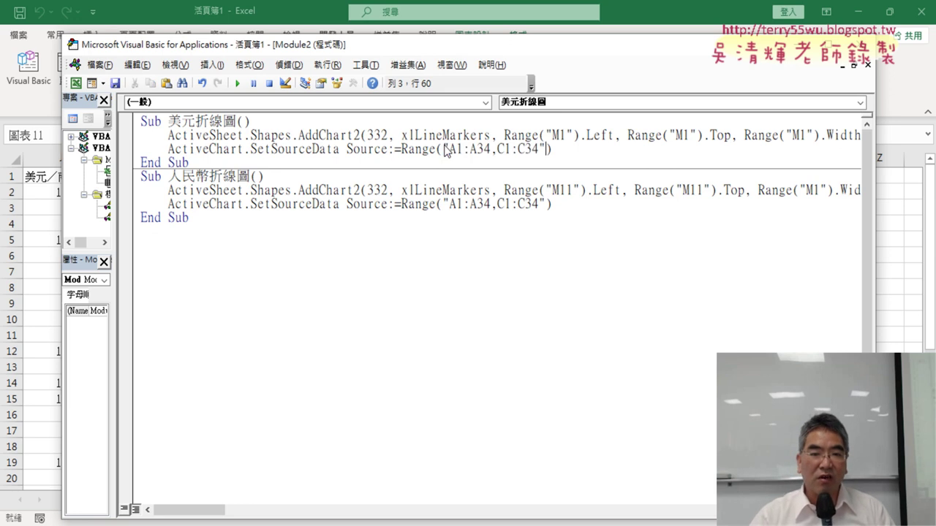
{"action": "left_click_drag", "start_coordinate": [504, 150], "coordinate": [497, 150]}
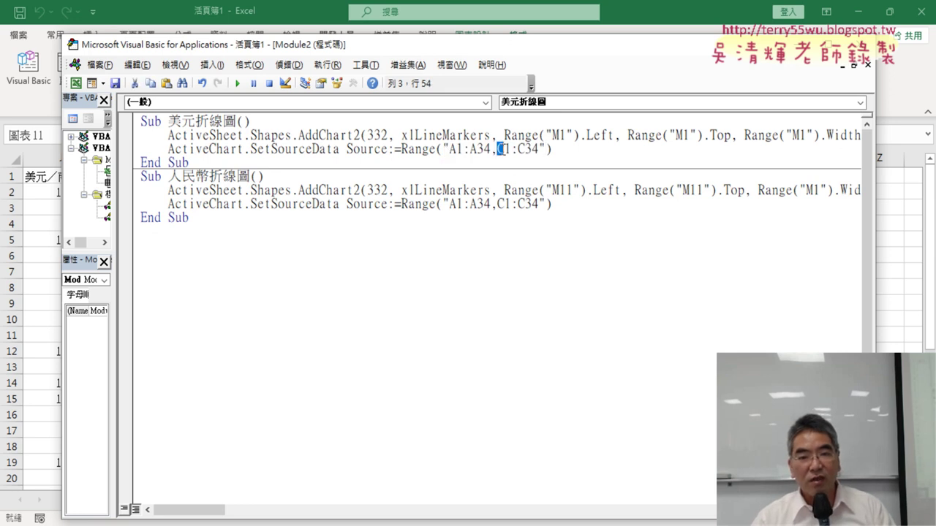
{"action": "type", "text": "B"}
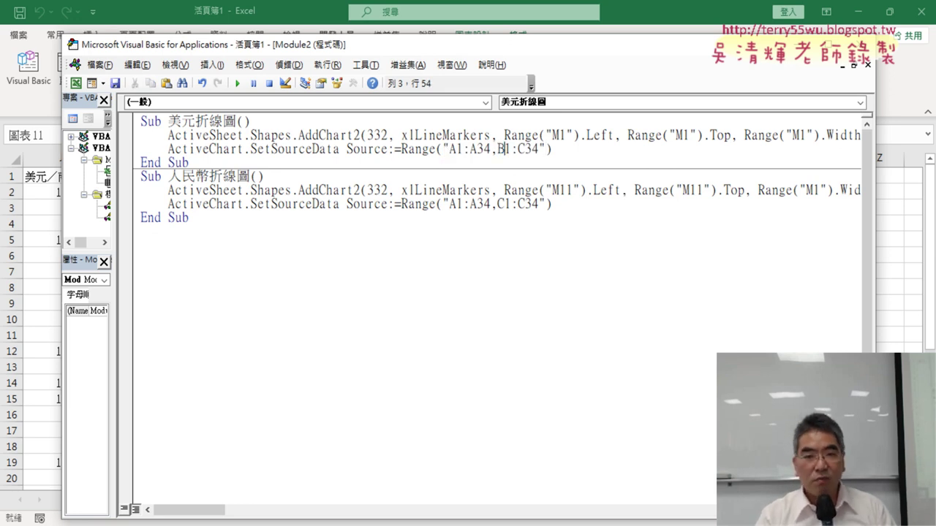
{"action": "key", "text": "Delete"}
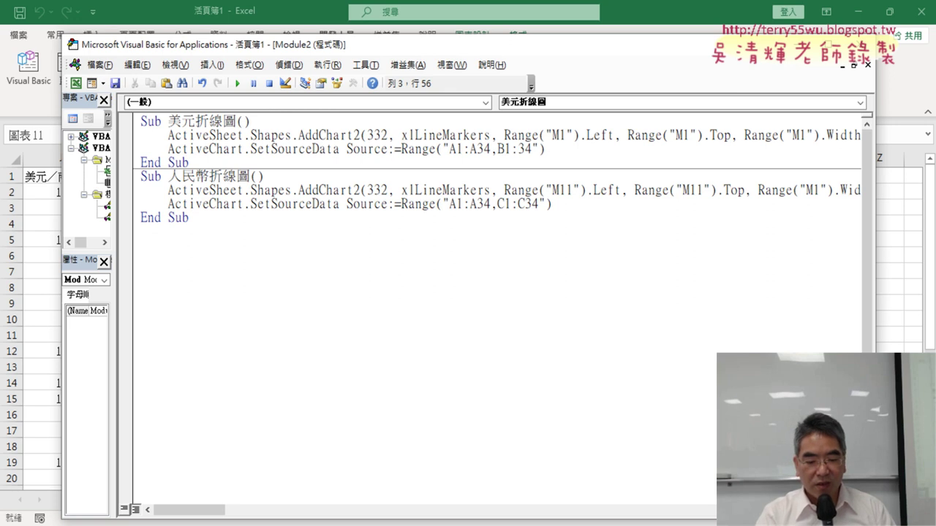
{"action": "type", "text": "B"}
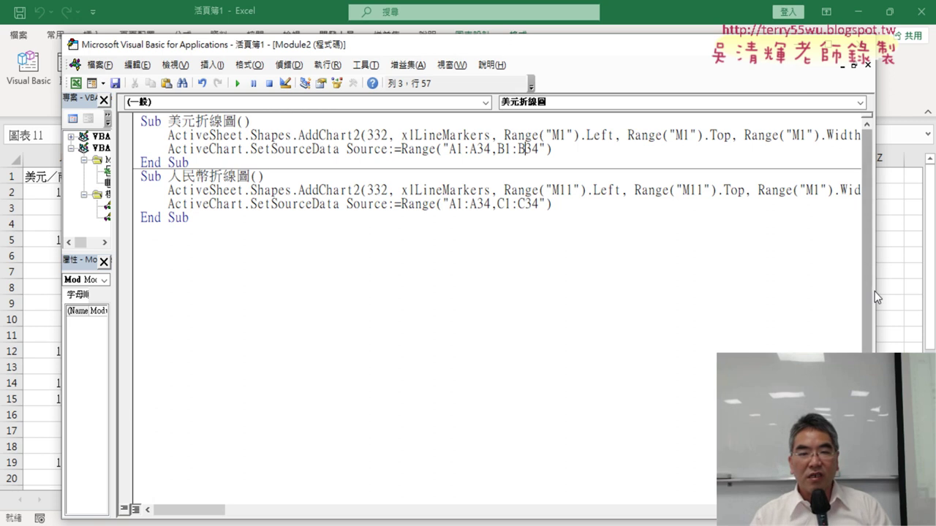
{"action": "left_click", "coordinate": [46, 298]}
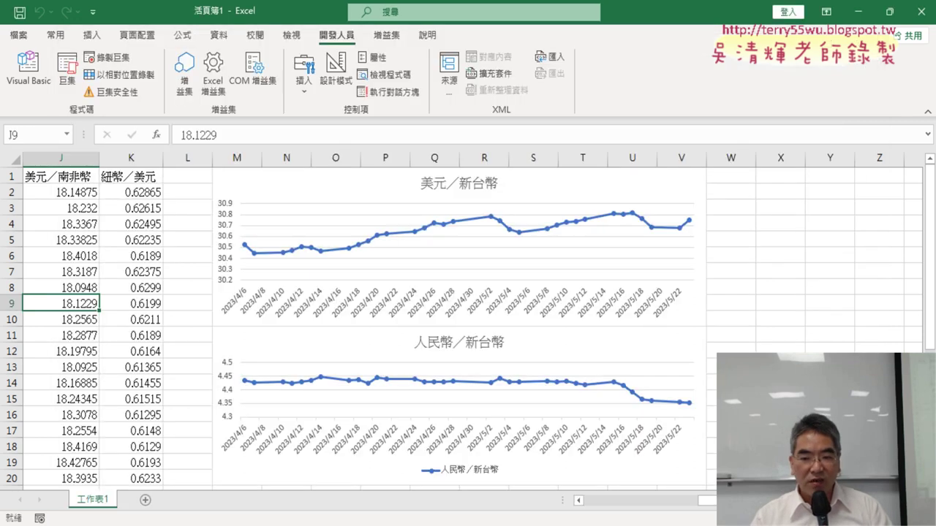
{"action": "left_click", "coordinate": [643, 501]}
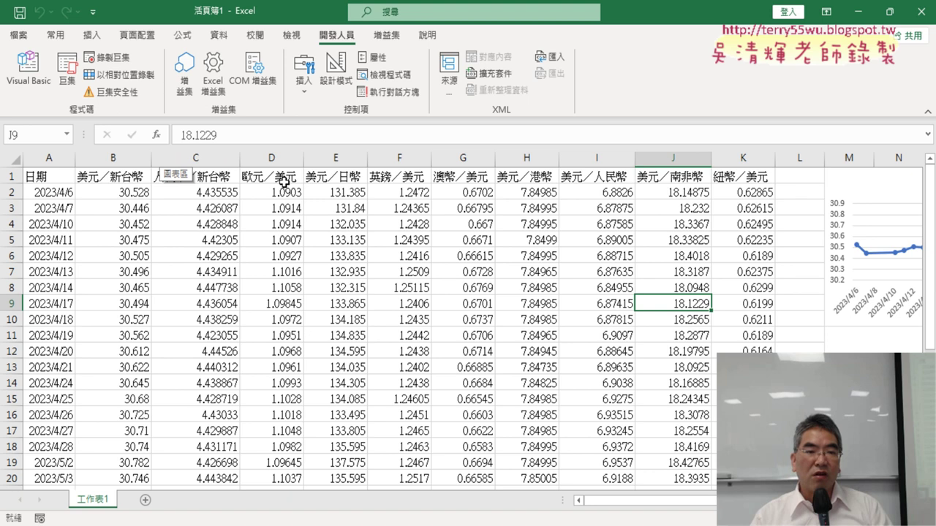
{"action": "left_click", "coordinate": [30, 69]}
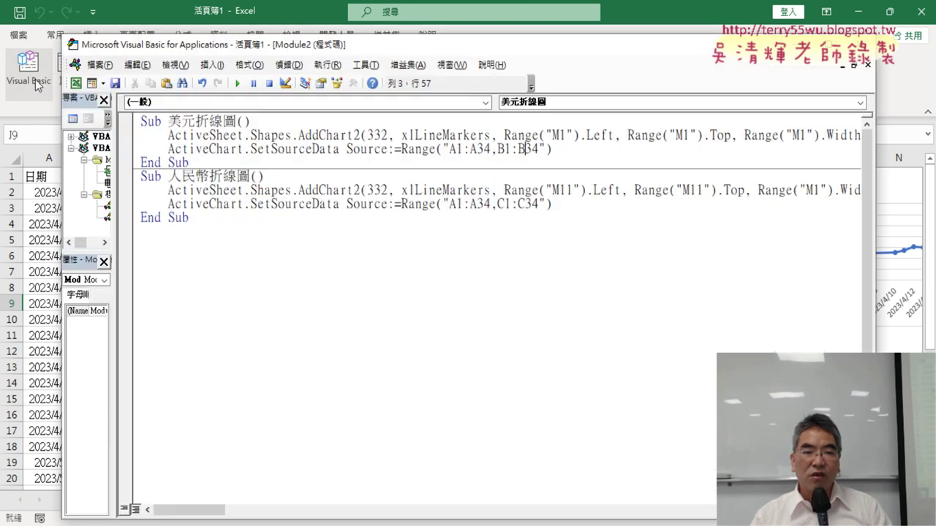
Duplicate the 人民幣折線圖 macro below itself and rename the copy 歐元折線圖.
{"action": "left_click_drag", "start_coordinate": [188, 218], "coordinate": [140, 177]}
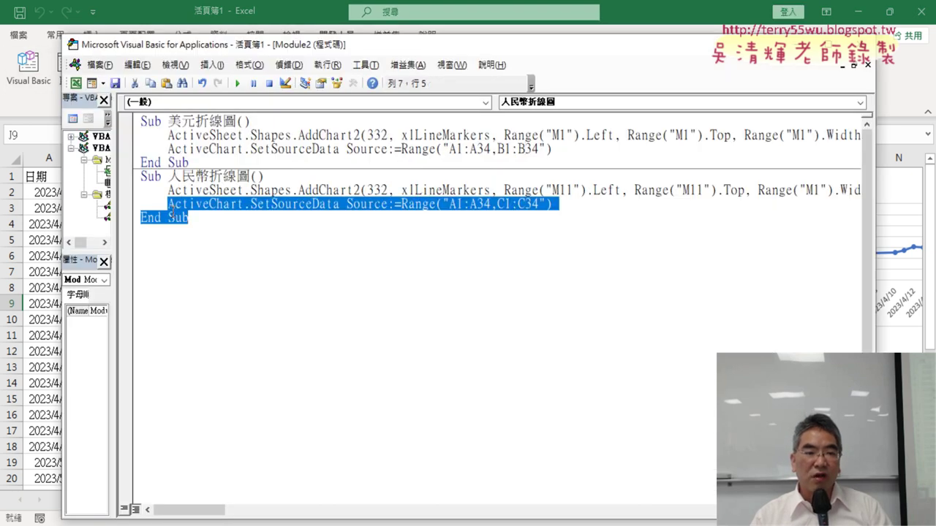
{"action": "right_click", "coordinate": [172, 191]}
{"action": "key", "text": "Escape"}
{"action": "left_click", "coordinate": [166, 249]}
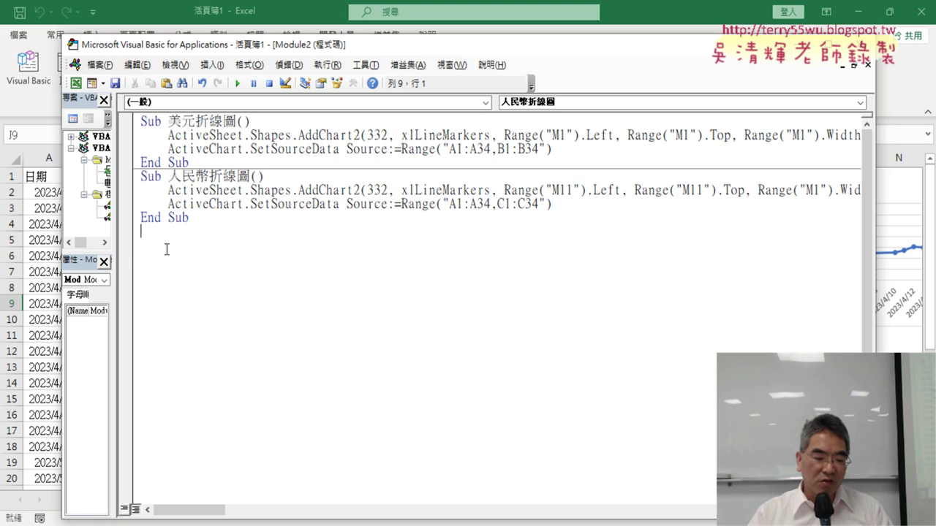
{"action": "key", "text": "ctrl+v"}
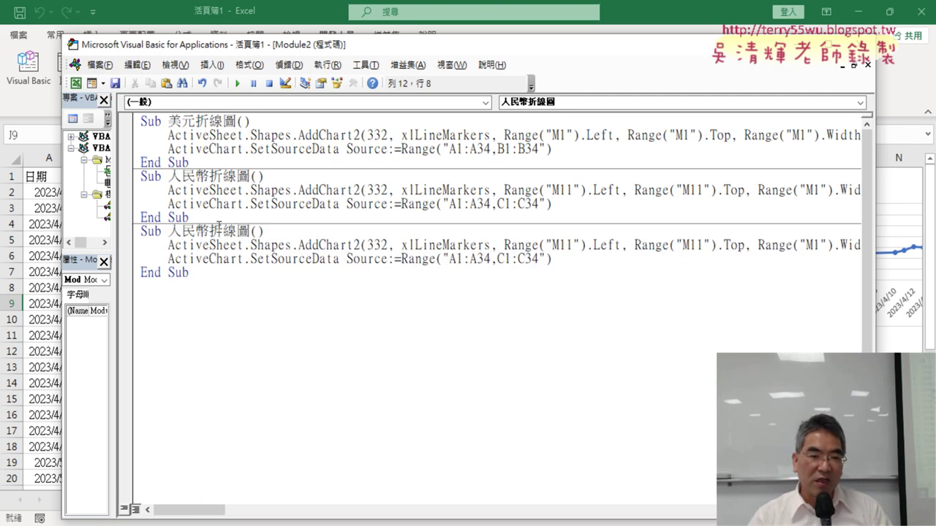
{"action": "left_click_drag", "start_coordinate": [207, 231], "coordinate": [167, 231]}
{"action": "left_click", "coordinate": [176, 231]}
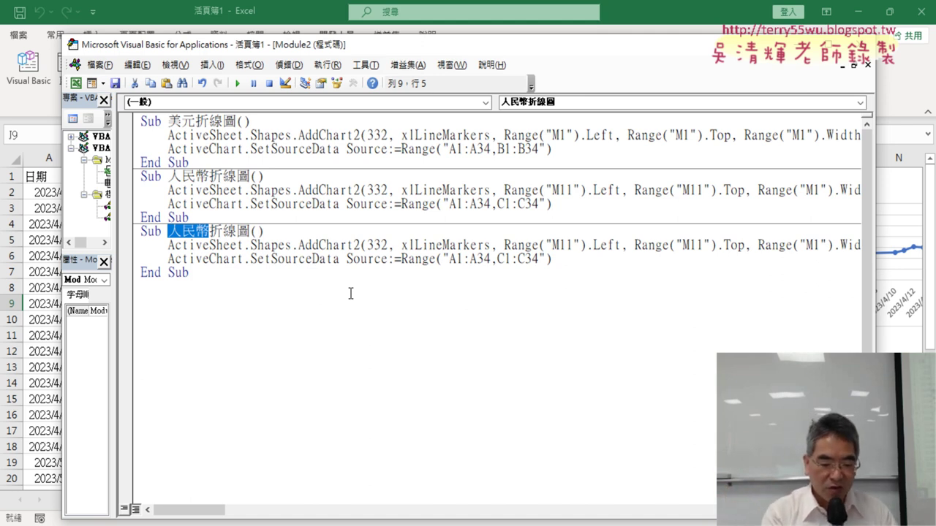
{"action": "key", "text": "Delete"}
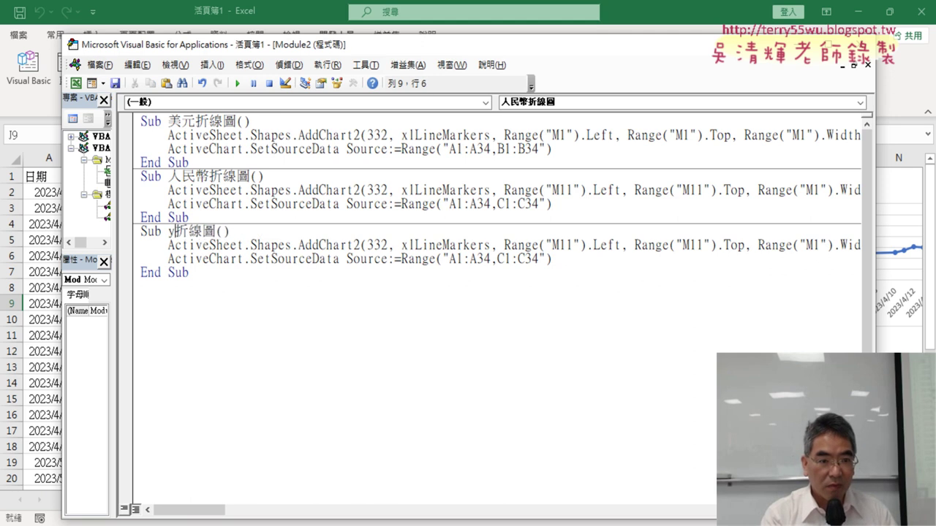
{"action": "type", "text": "ㄡ"}
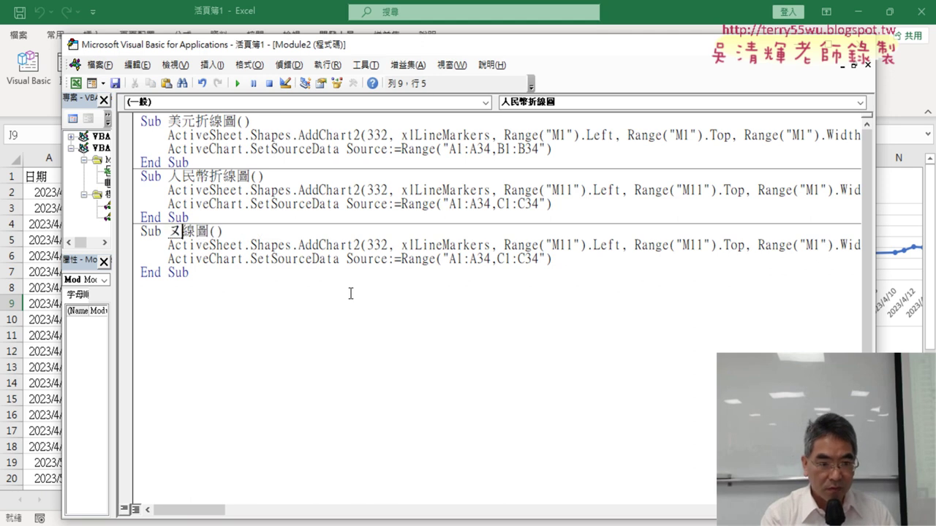
{"action": "type", "text": "元"}
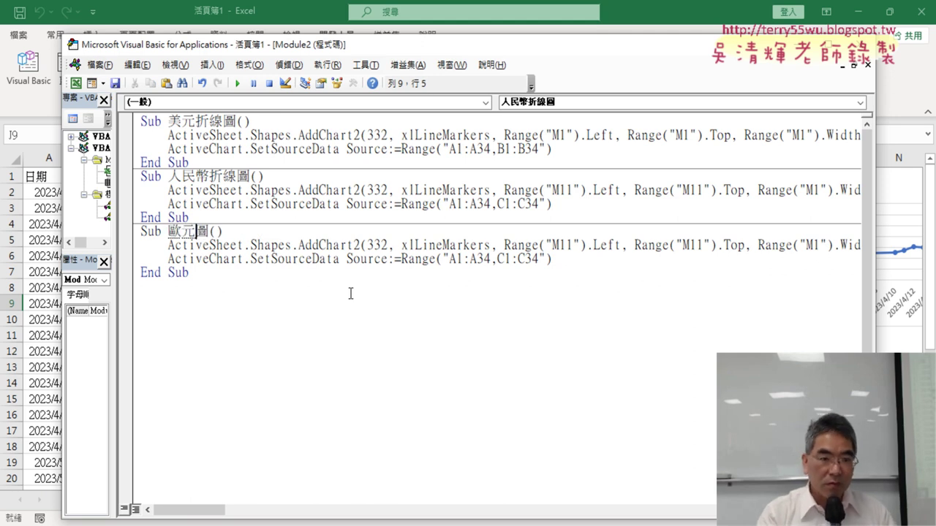
{"action": "type", "text": "折線"}
{"action": "key", "text": "Return"}
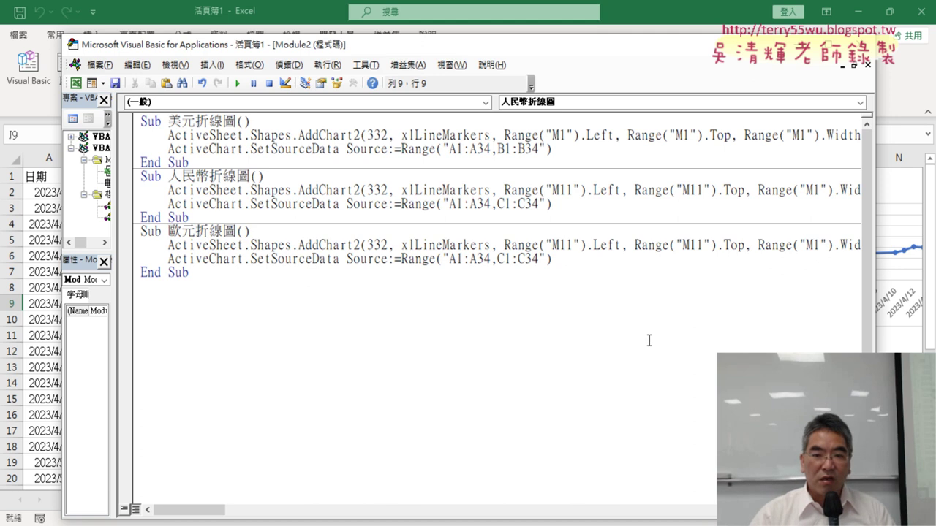
In 歐元折線圖, change M11 to M21 and C1:C34 to D1:D34.
{"action": "left_click_drag", "start_coordinate": [561, 244], "coordinate": [568, 244]}
{"action": "type", "text": "2"}
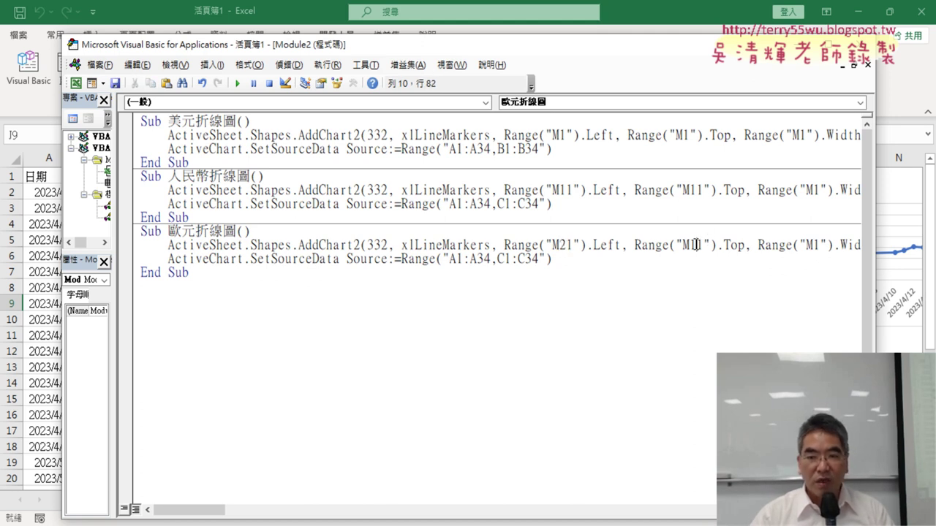
{"action": "left_click_drag", "start_coordinate": [696, 245], "coordinate": [687, 245]}
{"action": "type", "text": "2"}
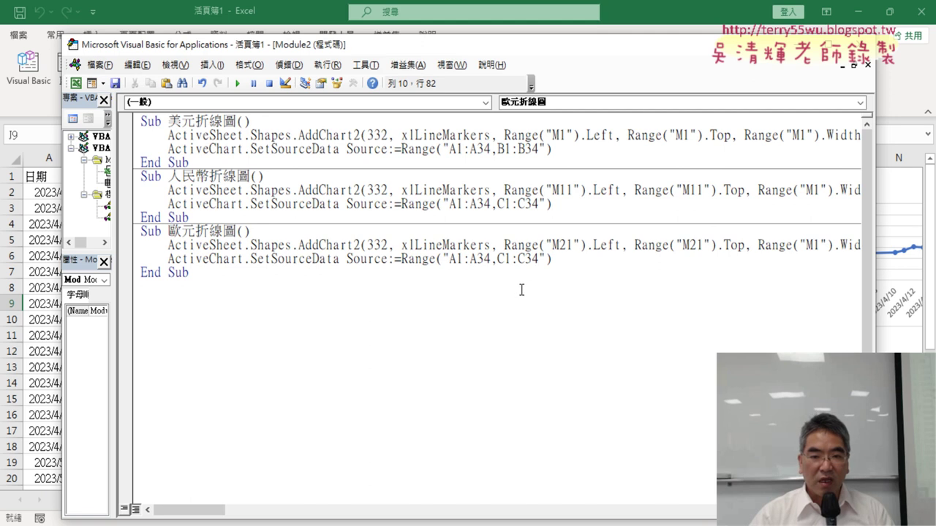
{"action": "left_click_drag", "start_coordinate": [497, 259], "coordinate": [506, 259]}
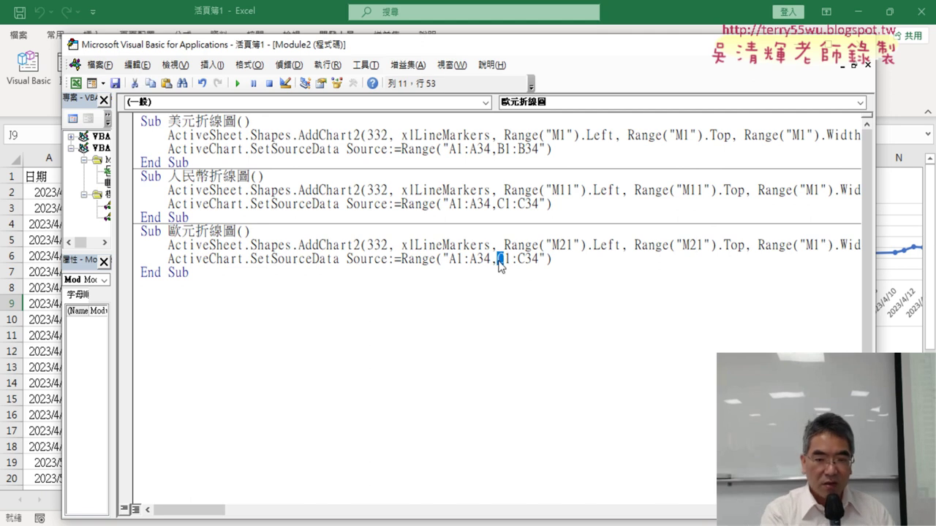
{"action": "type", "text": "D"}
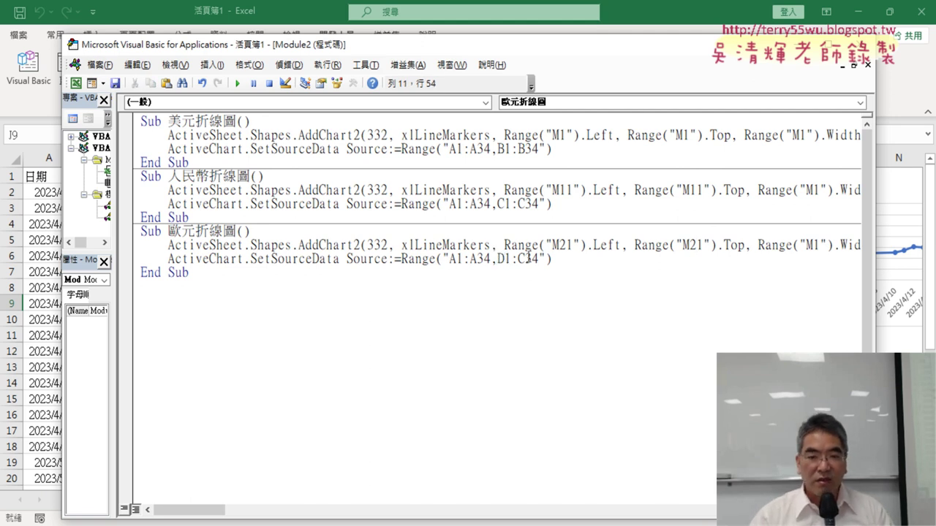
{"action": "left_click_drag", "start_coordinate": [518, 259], "coordinate": [526, 258]}
{"action": "type", "text": "D"}
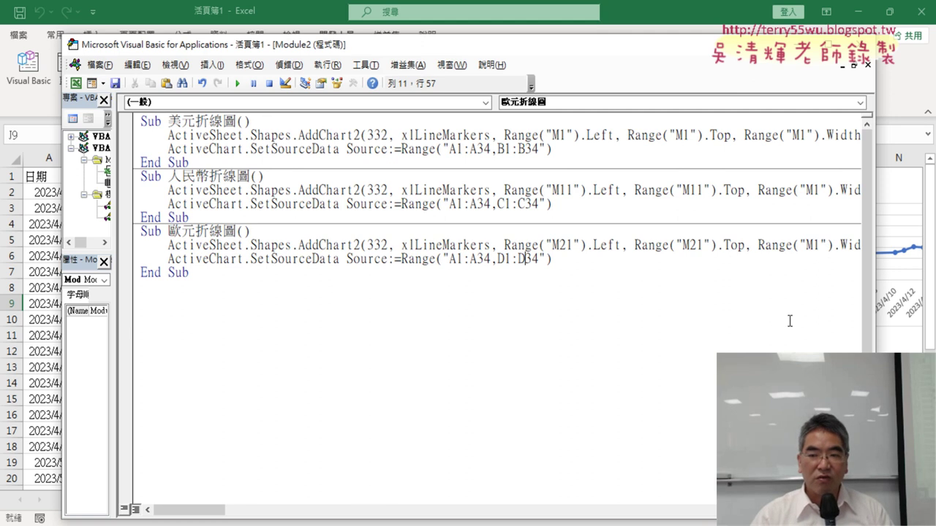
{"action": "left_click_drag", "start_coordinate": [873, 331], "coordinate": [472, 309]}
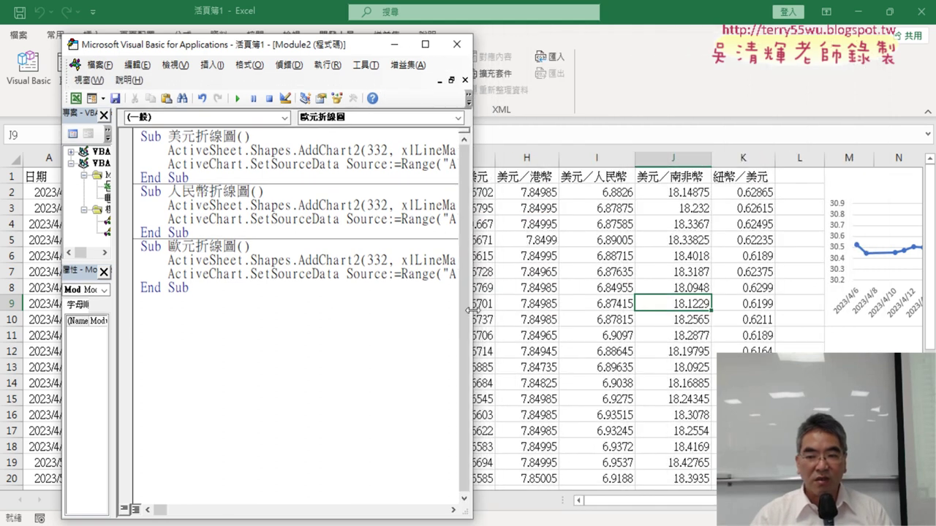
Run 歐元折線圖 and check the new 歐元／美元 chart at M21 on the sheet.
{"action": "key", "text": "alt+F11"}
{"action": "scroll", "coordinate": [468, 329], "scroll_direction": "right", "scroll_amount": 5}
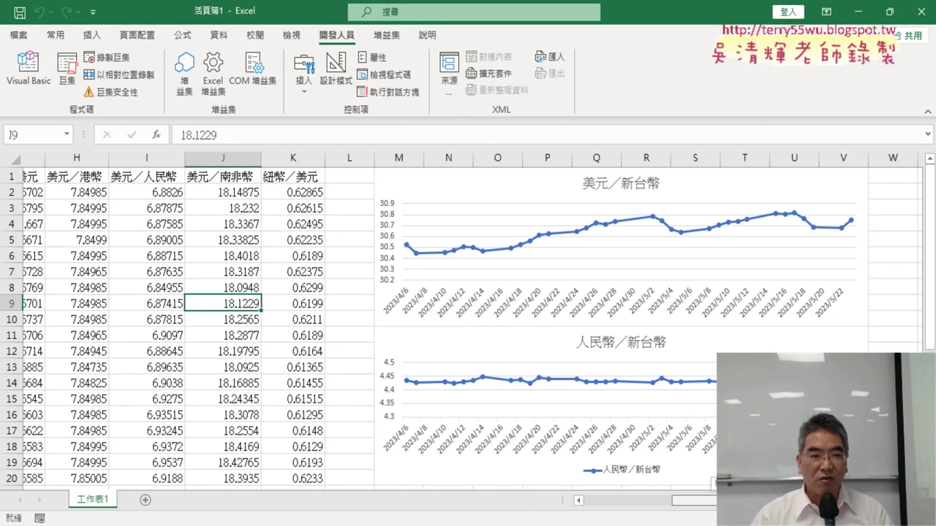
{"action": "left_click", "coordinate": [40, 89]}
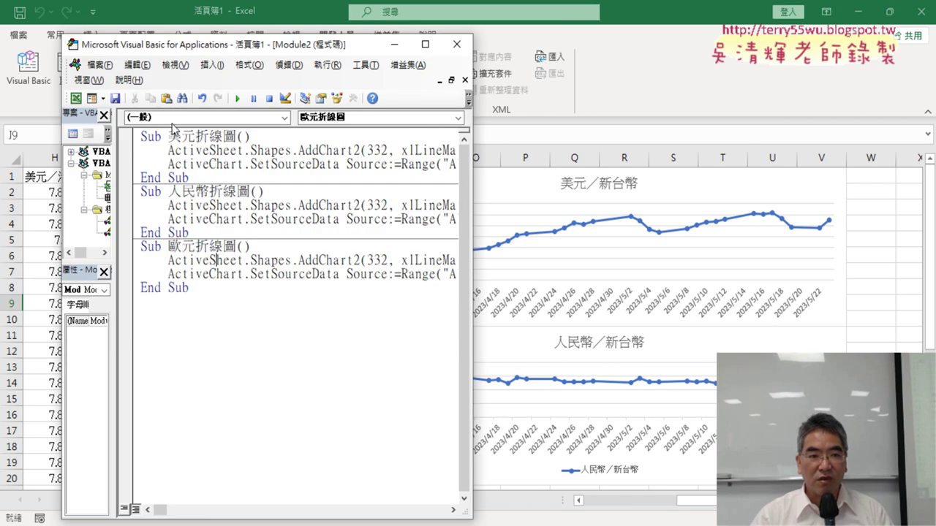
{"action": "left_click", "coordinate": [237, 98]}
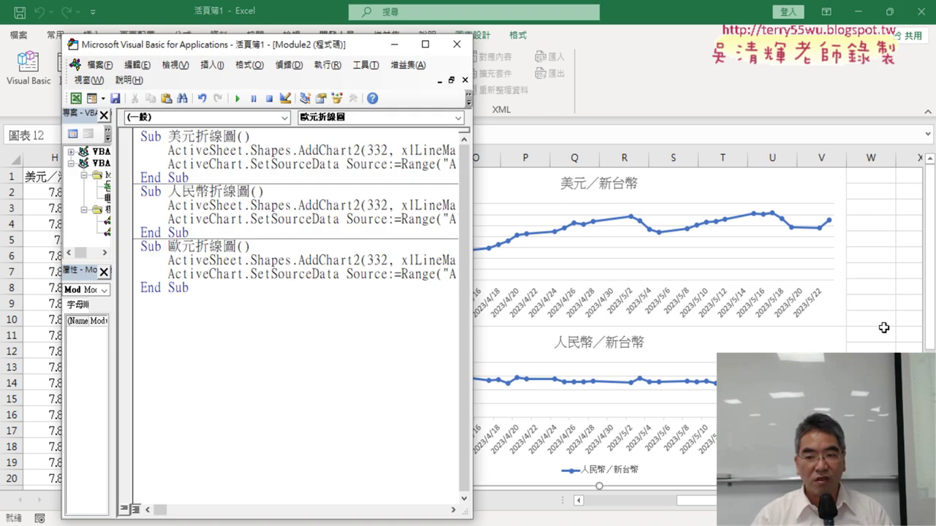
{"action": "left_click", "coordinate": [884, 328]}
{"action": "scroll", "coordinate": [883, 328], "scroll_direction": "down", "scroll_amount": 2}
{"action": "scroll", "coordinate": [883, 327], "scroll_direction": "down", "scroll_amount": 2}
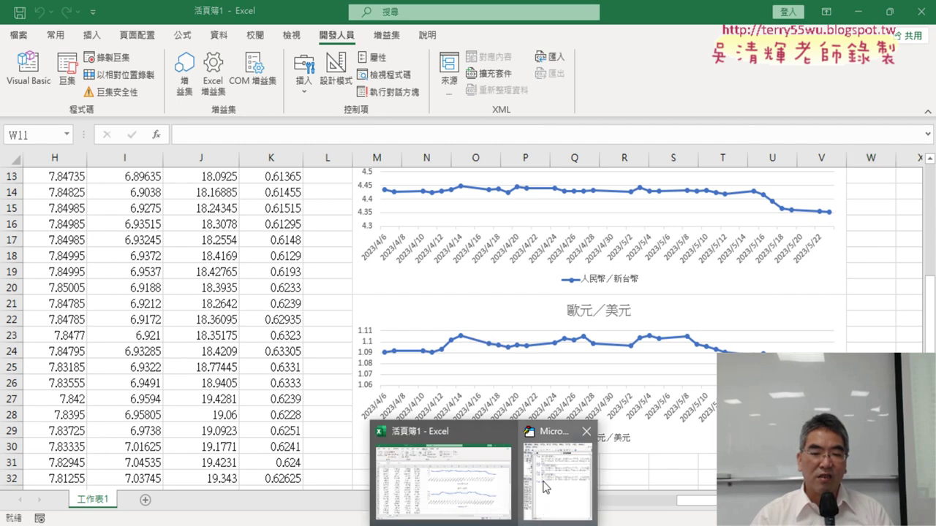
{"action": "left_click", "coordinate": [553, 484]}
{"action": "left_click_drag", "start_coordinate": [474, 220], "coordinate": [874, 238]}
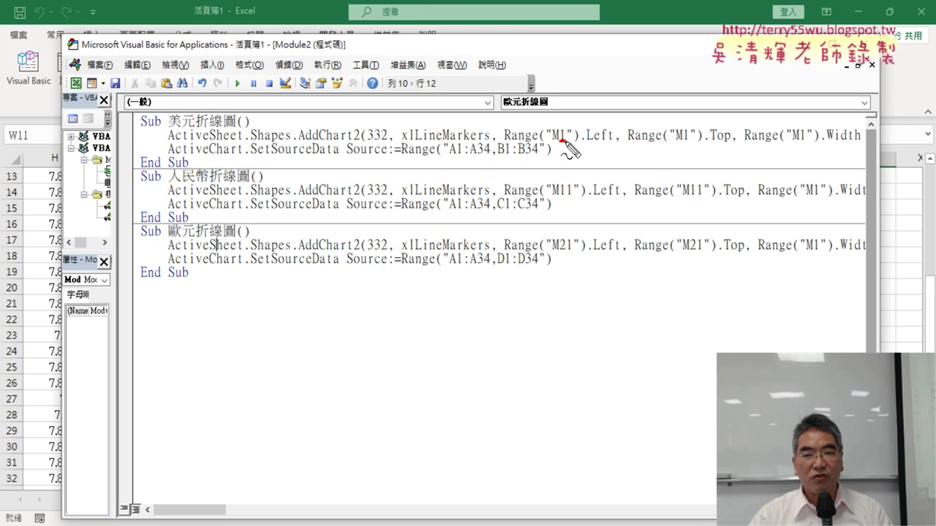
{"action": "left_click_drag", "start_coordinate": [681, 142], "coordinate": [689, 142]}
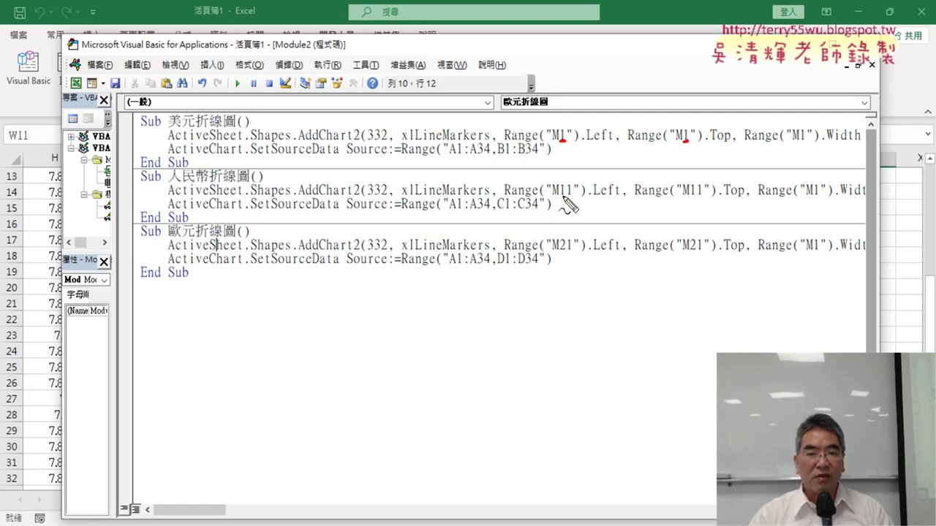
{"action": "left_click_drag", "start_coordinate": [562, 195], "coordinate": [570, 195]}
{"action": "left_click_drag", "start_coordinate": [690, 197], "coordinate": [701, 197]}
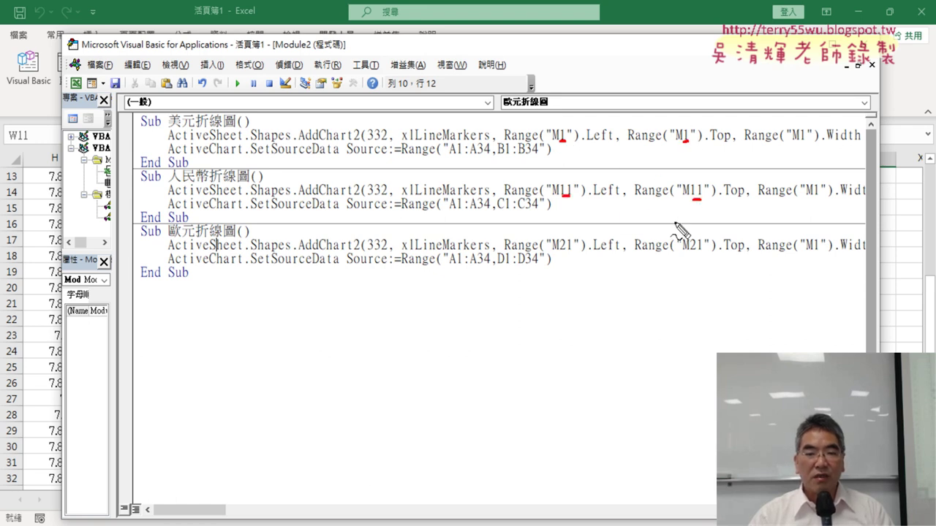
{"action": "left_click_drag", "start_coordinate": [560, 250], "coordinate": [572, 251]}
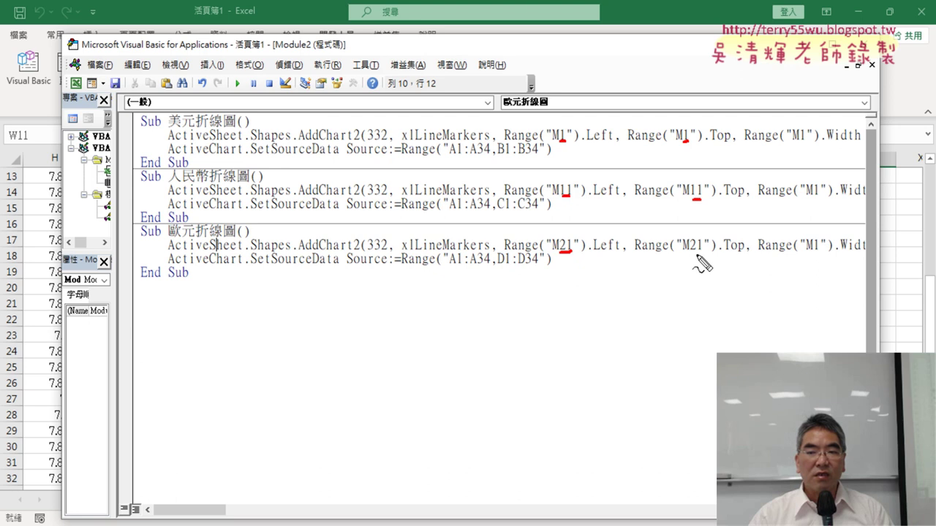
{"action": "left_click_drag", "start_coordinate": [691, 254], "coordinate": [704, 253]}
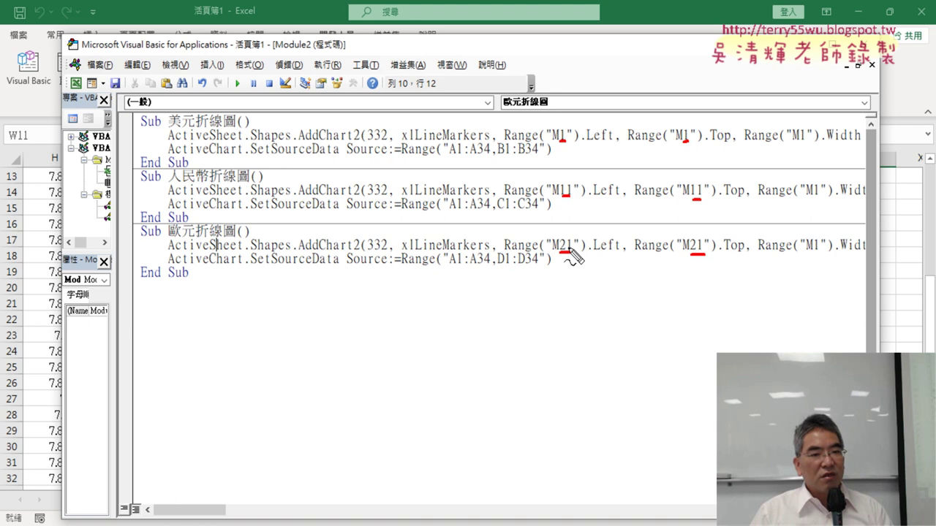
{"action": "key", "text": "Escape"}
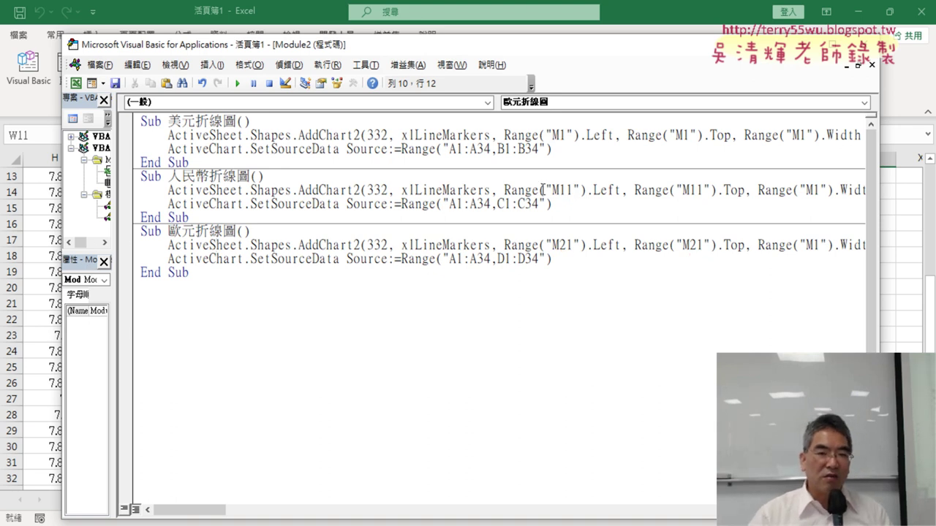
{"action": "left_click_drag", "start_coordinate": [563, 135], "coordinate": [558, 135]}
{"action": "left_click_drag", "start_coordinate": [572, 194], "coordinate": [565, 194]}
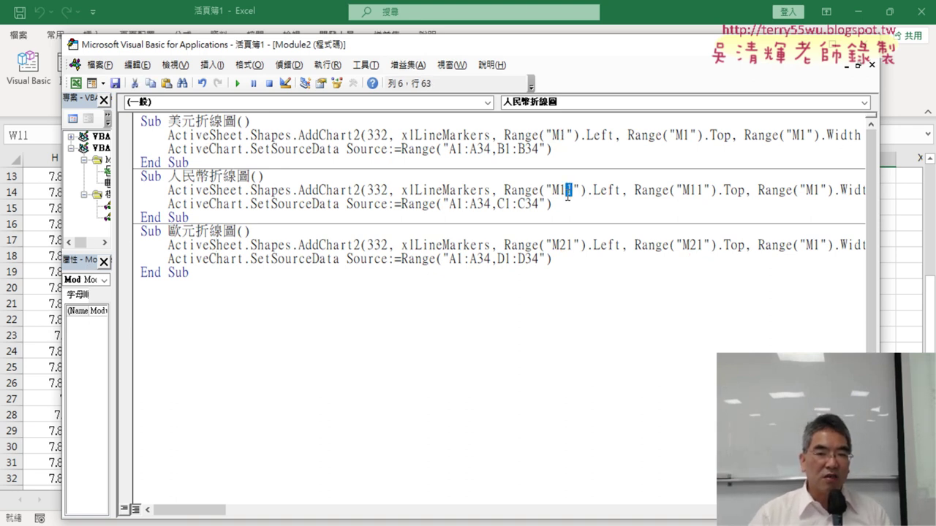
{"action": "left_click_drag", "start_coordinate": [504, 148], "coordinate": [498, 149]}
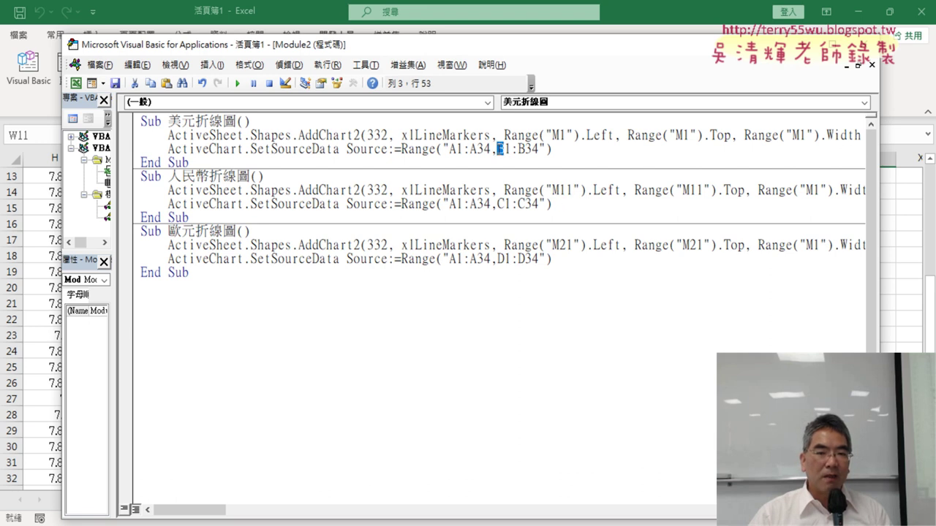
{"action": "left_click_drag", "start_coordinate": [503, 204], "coordinate": [498, 204]}
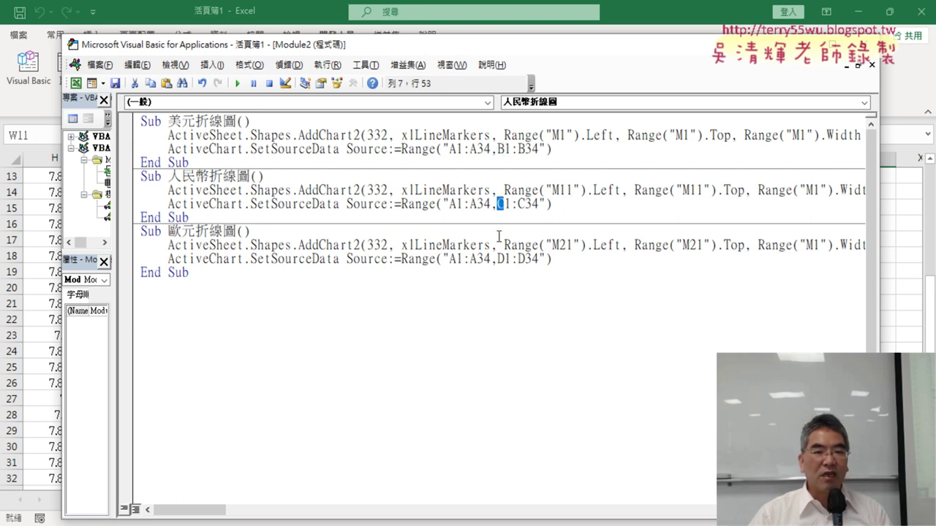
{"action": "left_click_drag", "start_coordinate": [504, 259], "coordinate": [498, 258]}
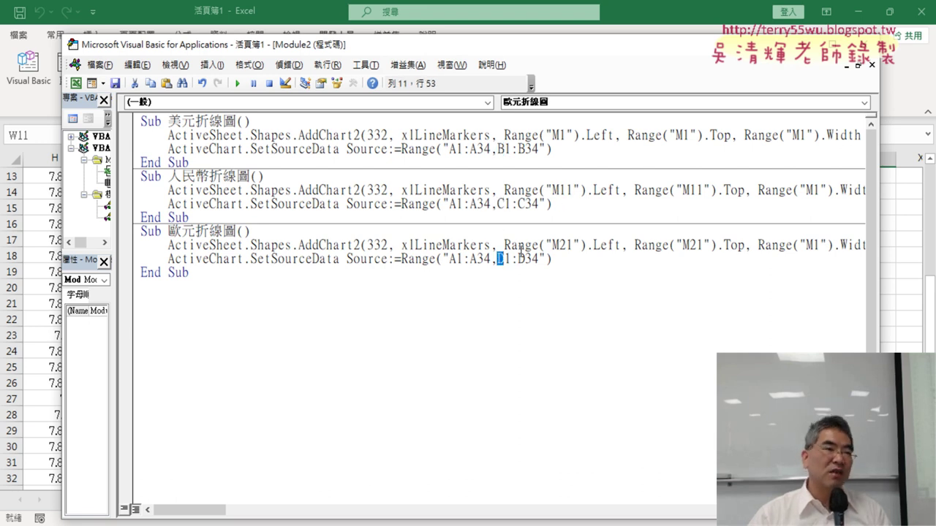
{"action": "left_click", "coordinate": [55, 399]}
{"action": "left_click", "coordinate": [270, 158]}
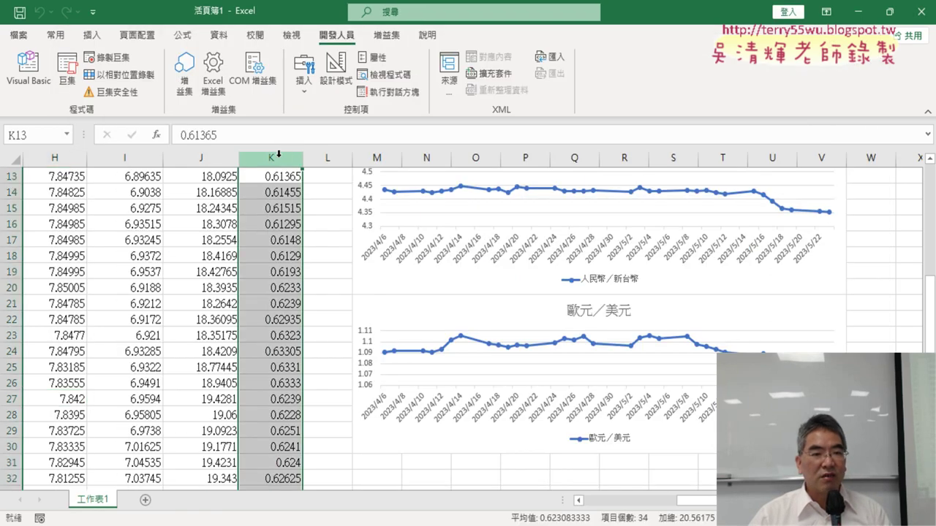
{"action": "scroll", "coordinate": [285, 185], "scroll_direction": "up", "scroll_amount": 4}
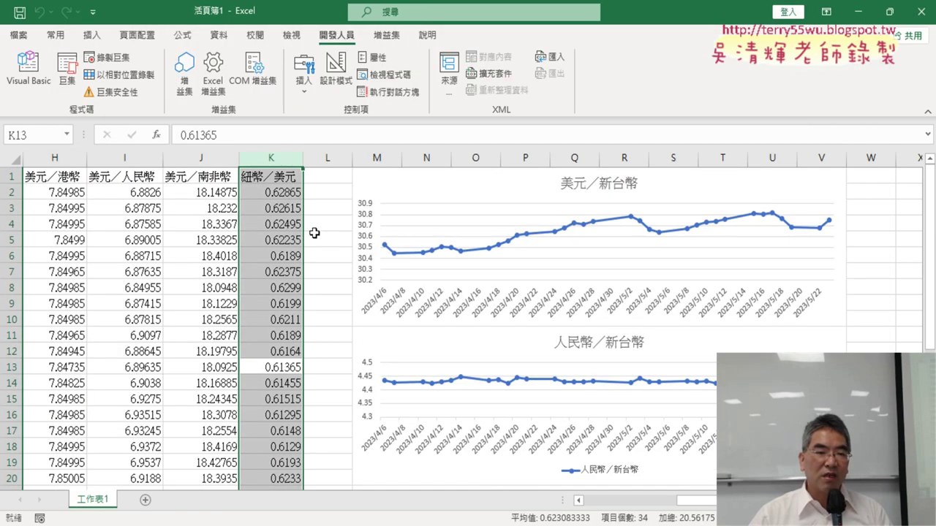
{"action": "left_click", "coordinate": [28, 70]}
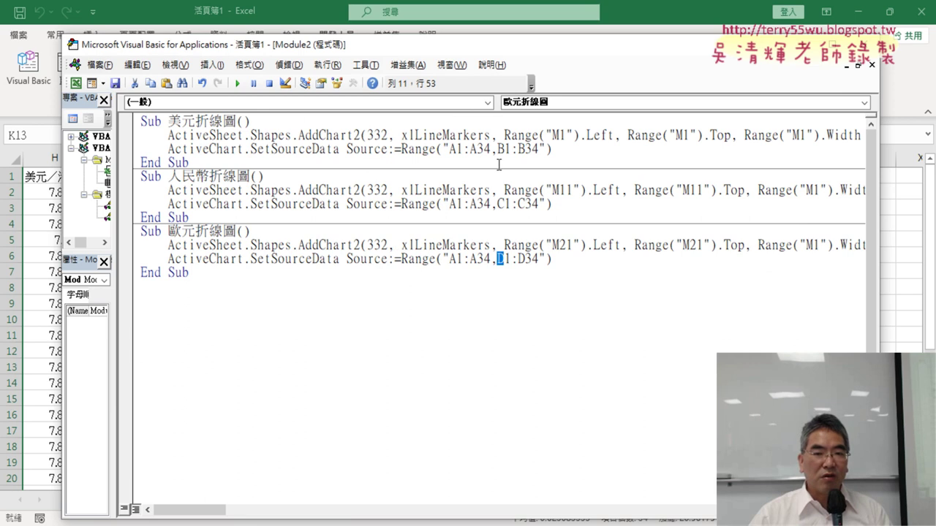
{"action": "left_click_drag", "start_coordinate": [497, 149], "coordinate": [504, 149]}
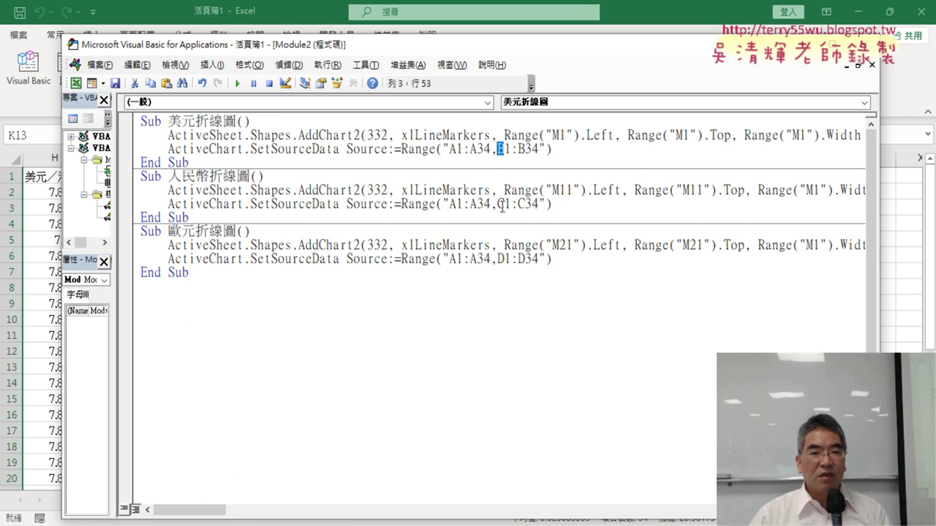
{"action": "left_click_drag", "start_coordinate": [497, 204], "coordinate": [504, 205]}
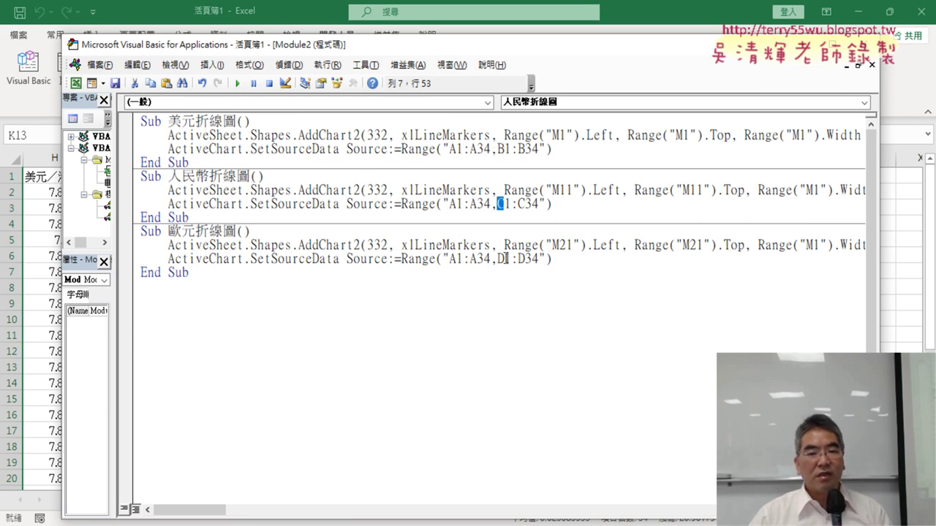
{"action": "left_click_drag", "start_coordinate": [505, 259], "coordinate": [498, 259]}
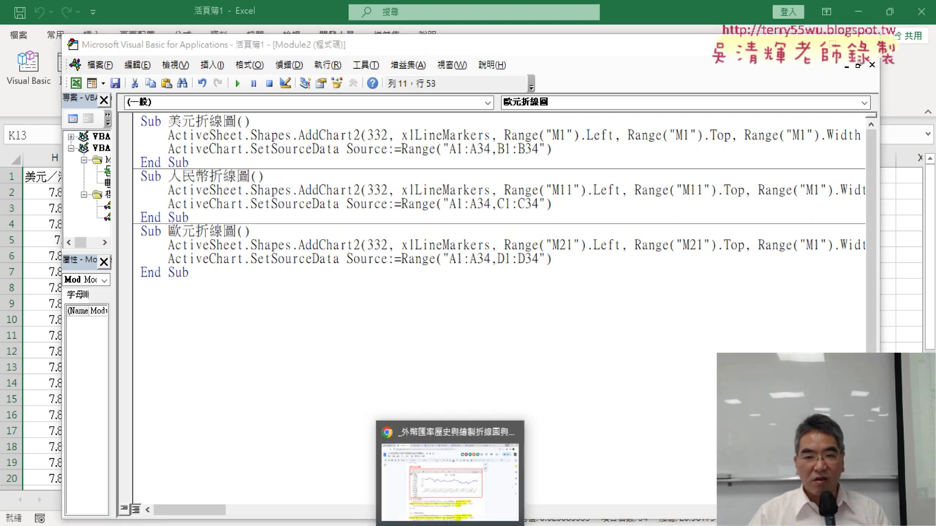
Switch to the Google Docs lesson notes and scroll to the 美元折線圖 and 人民幣折線圖 code.
{"action": "left_click", "coordinate": [438, 500]}
{"action": "scroll", "coordinate": [461, 435], "scroll_direction": "down", "scroll_amount": 2}
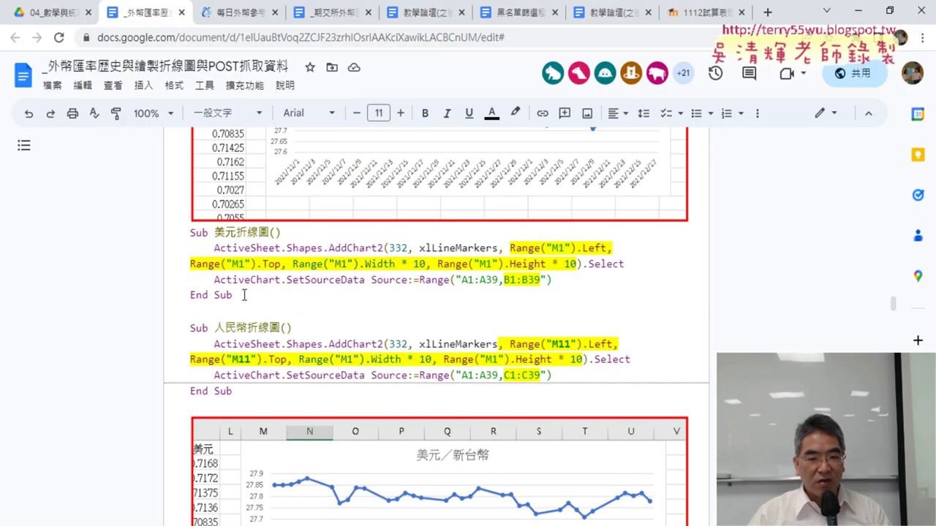